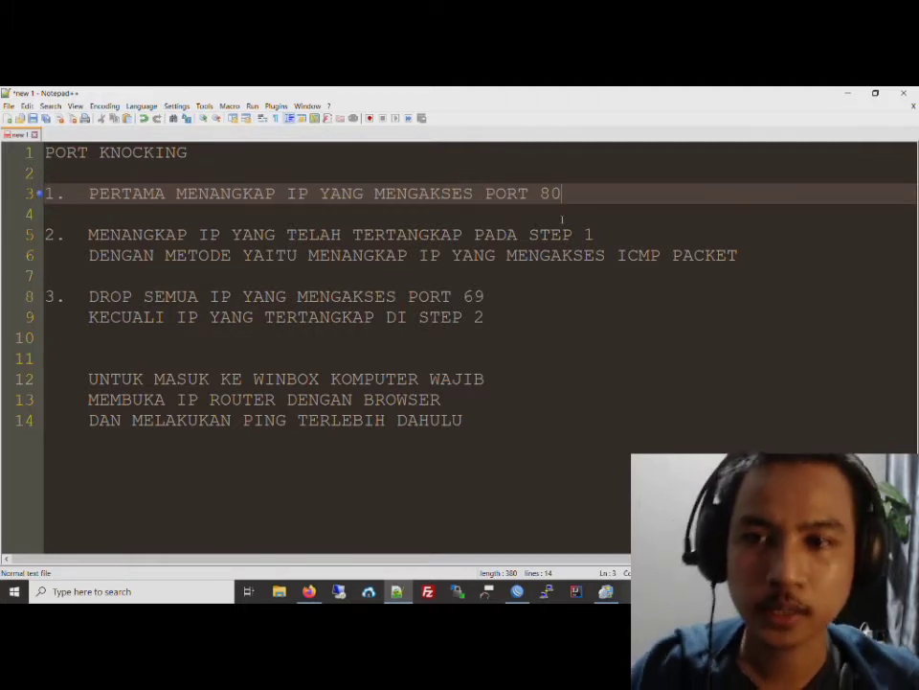
# - Append "addlist step1" to the end of the first step about capturing IPs that access port 80
pyautogui.moveTo(88, 193); pyautogui.dragTo(570, 196)
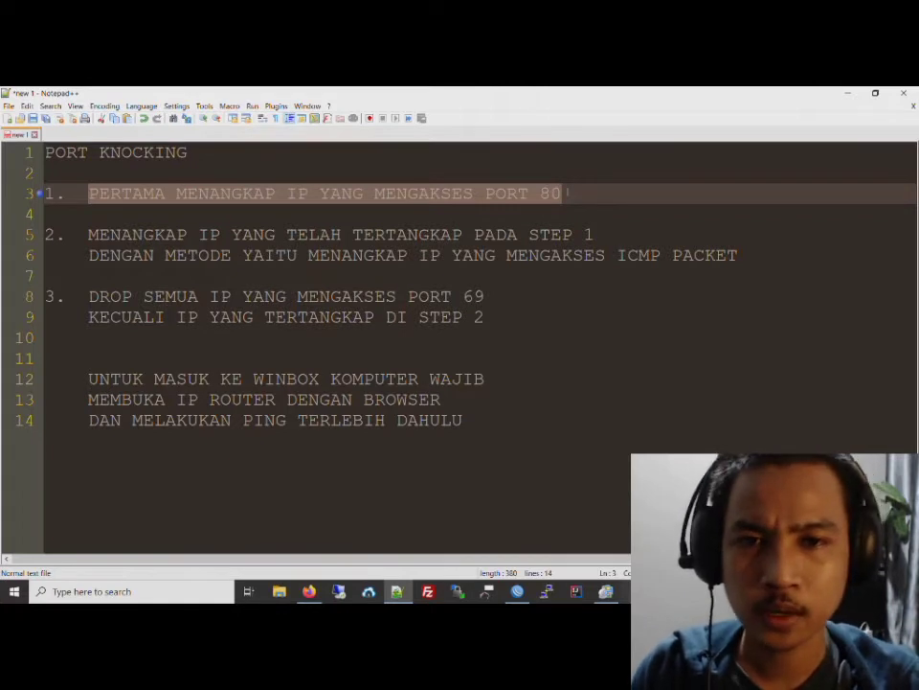
pyautogui.click(440, 191)
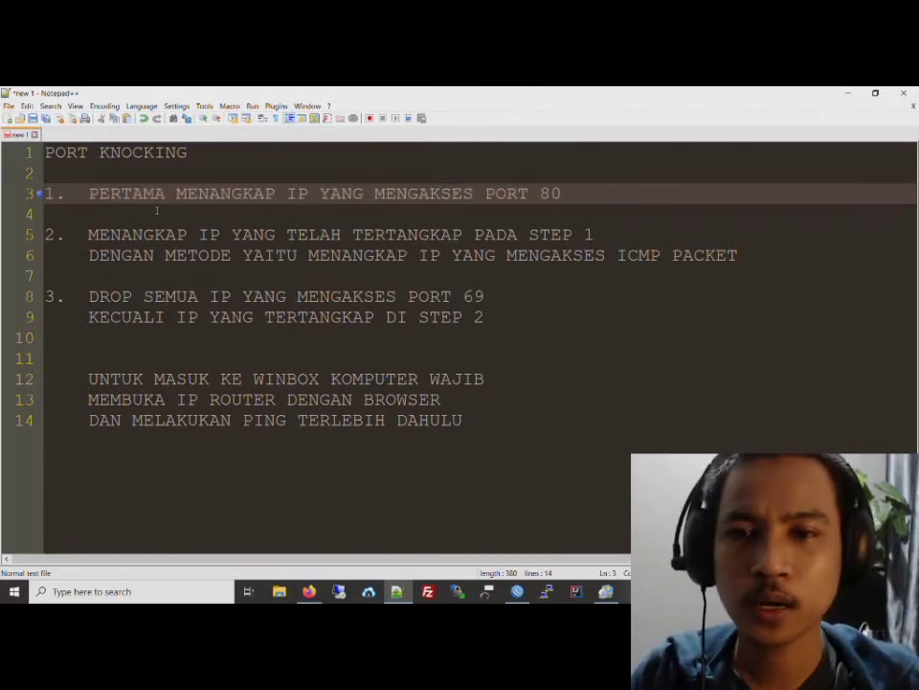
pyautogui.click(686, 197)
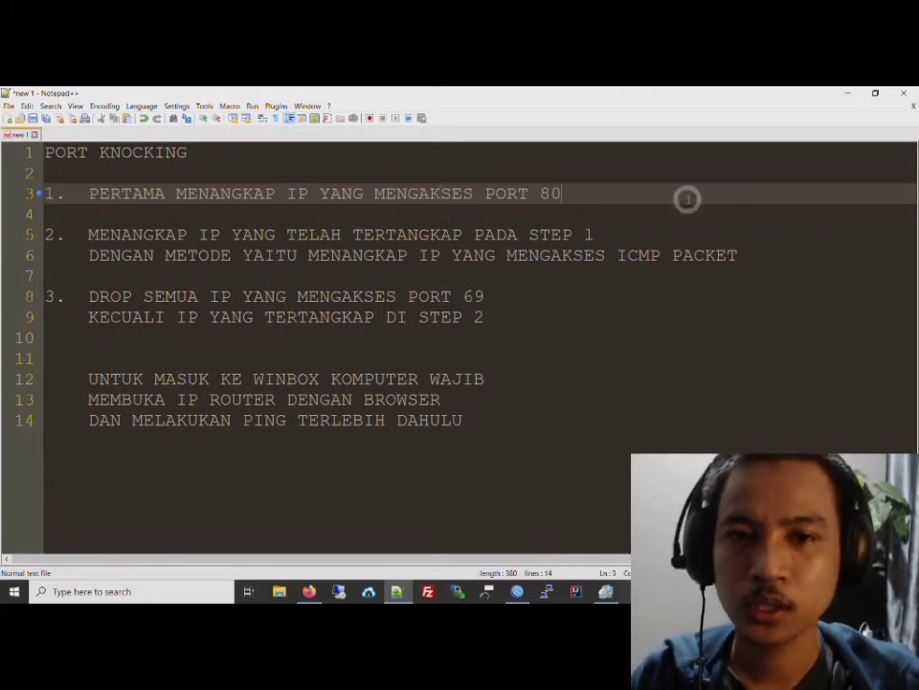
pyautogui.write('ad')
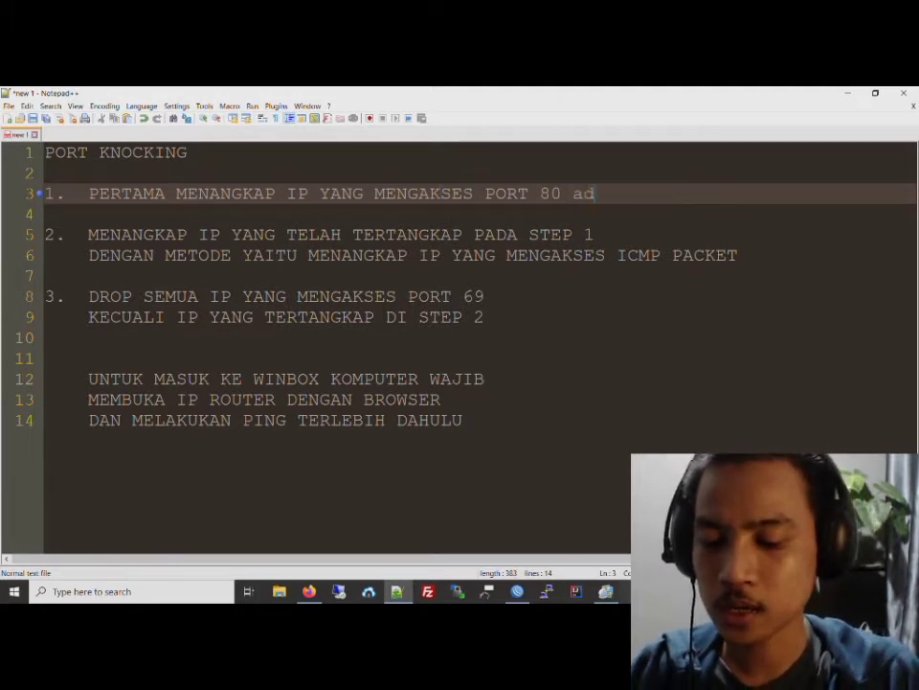
pyautogui.write('dlist')
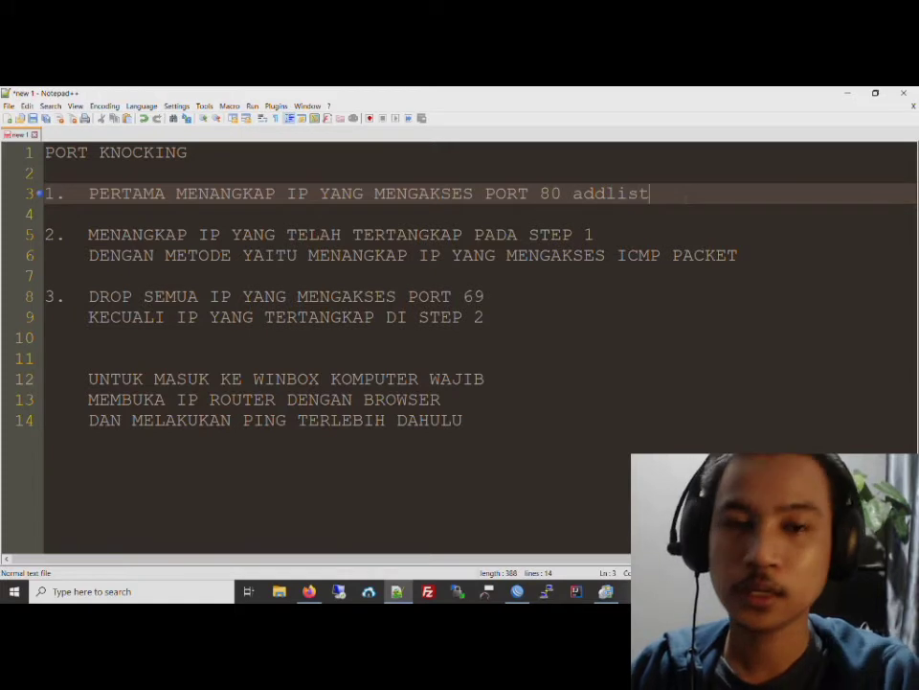
pyautogui.write(' step1')
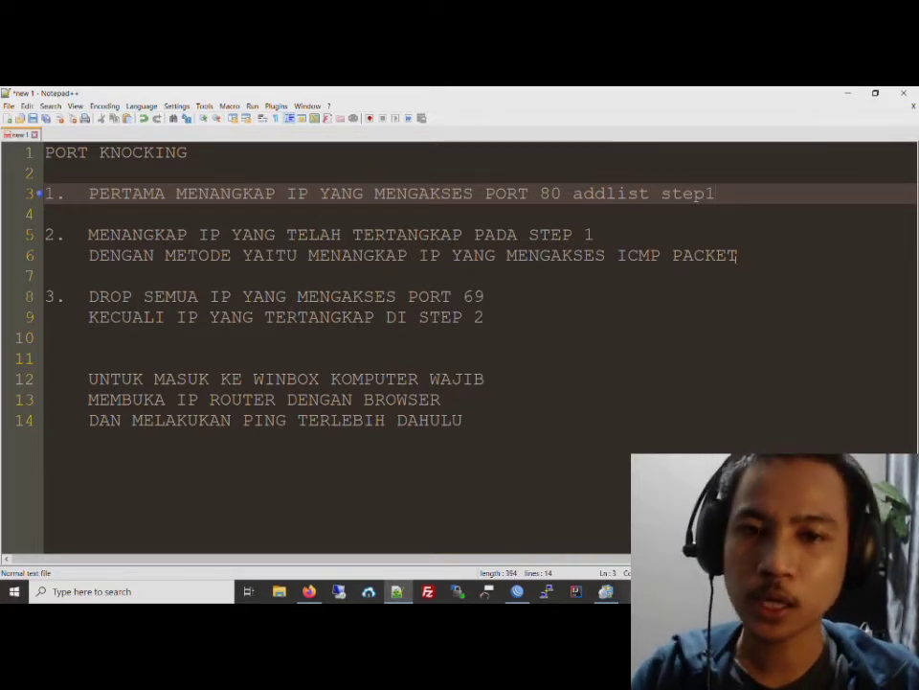
# - Add "addlist boleh winbox" on its own line below the second step's ICMP packet text
pyautogui.click(767, 256)
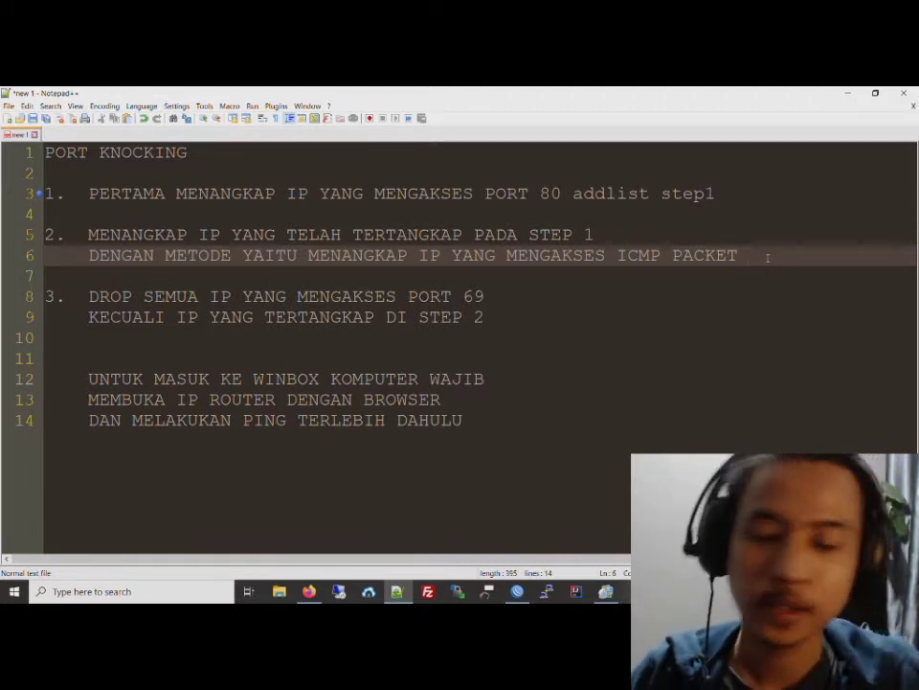
pyautogui.write('add')
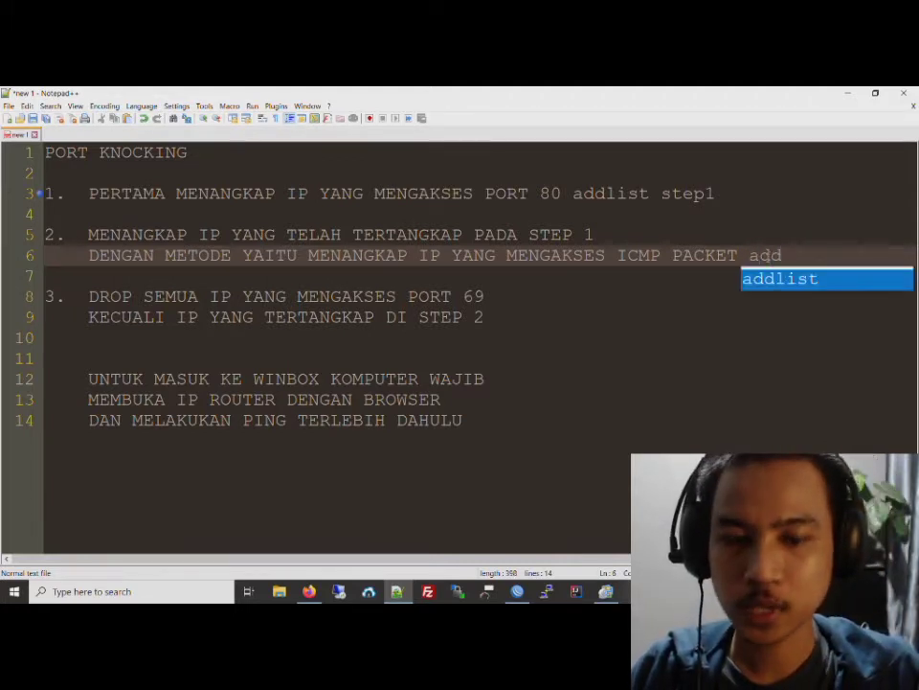
pyautogui.write('list ')
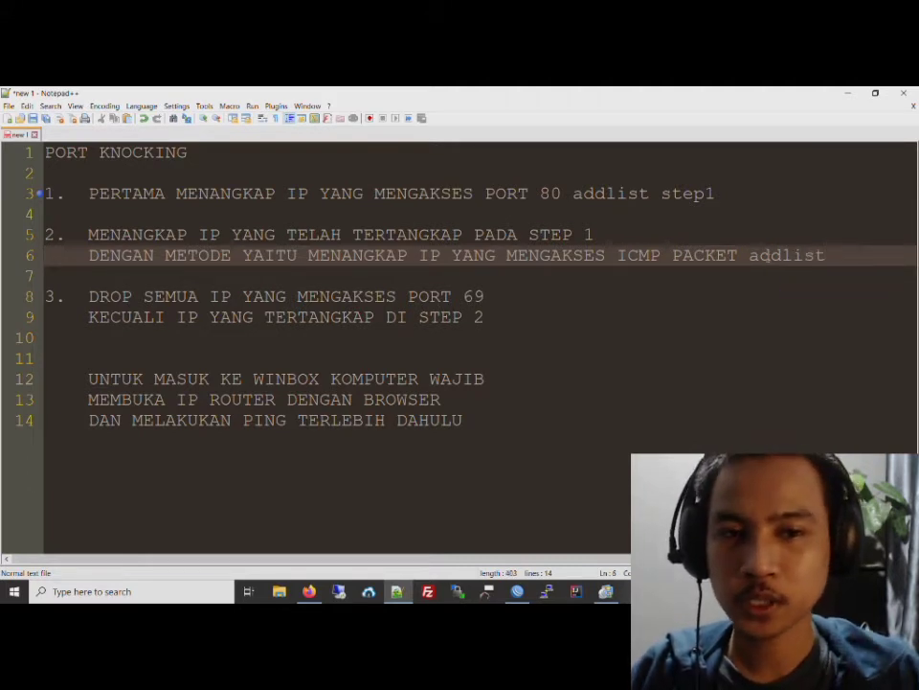
pyautogui.write('boleh wi')
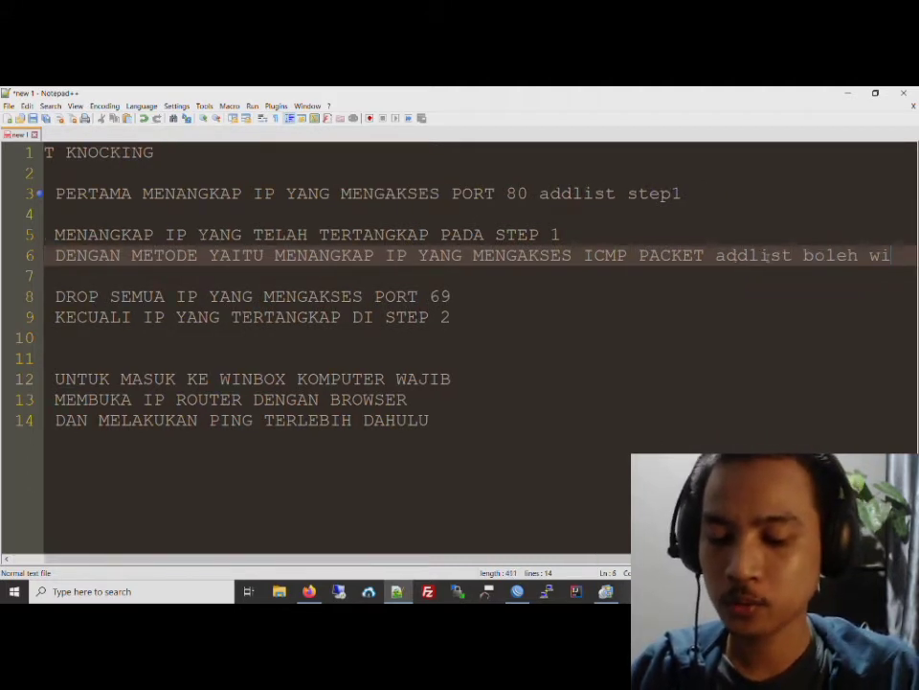
pyautogui.write('nbox')
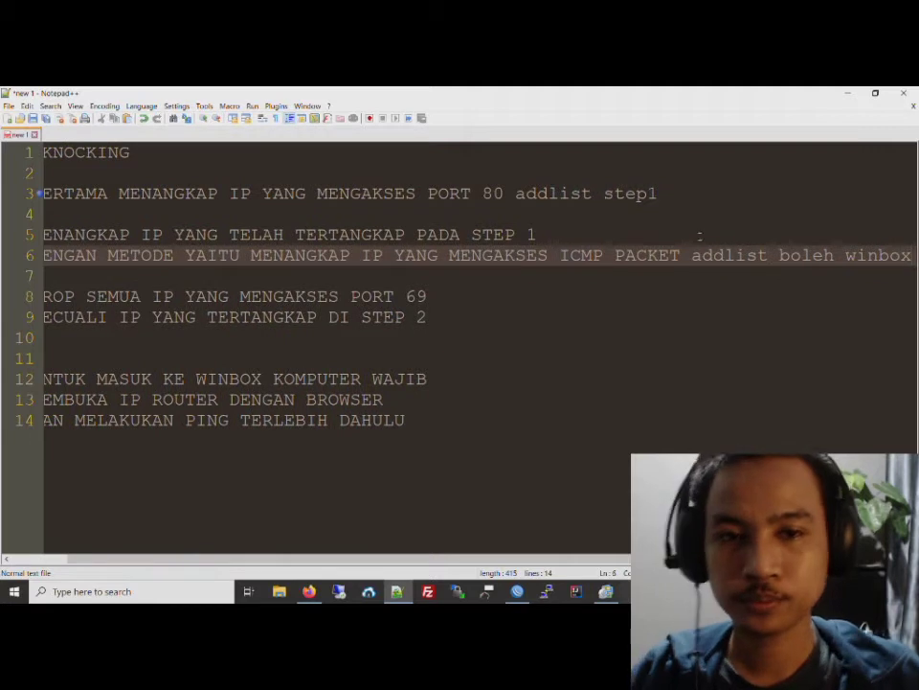
pyautogui.click(689, 255)
pyautogui.press('Return')
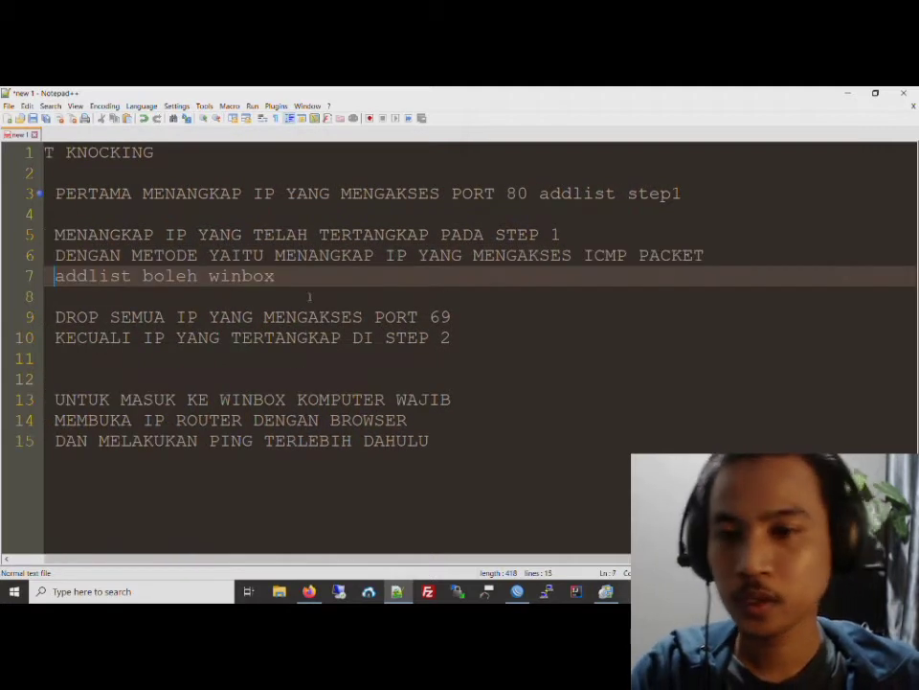
pyautogui.click(341, 193)
pyautogui.hotkey('shift', 'Home')
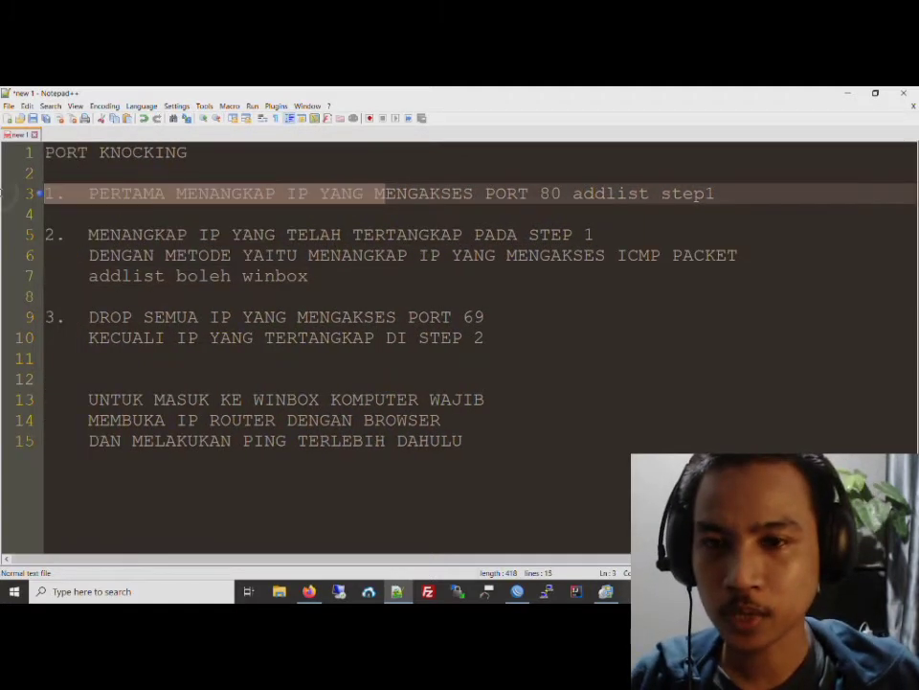
pyautogui.click(334, 202)
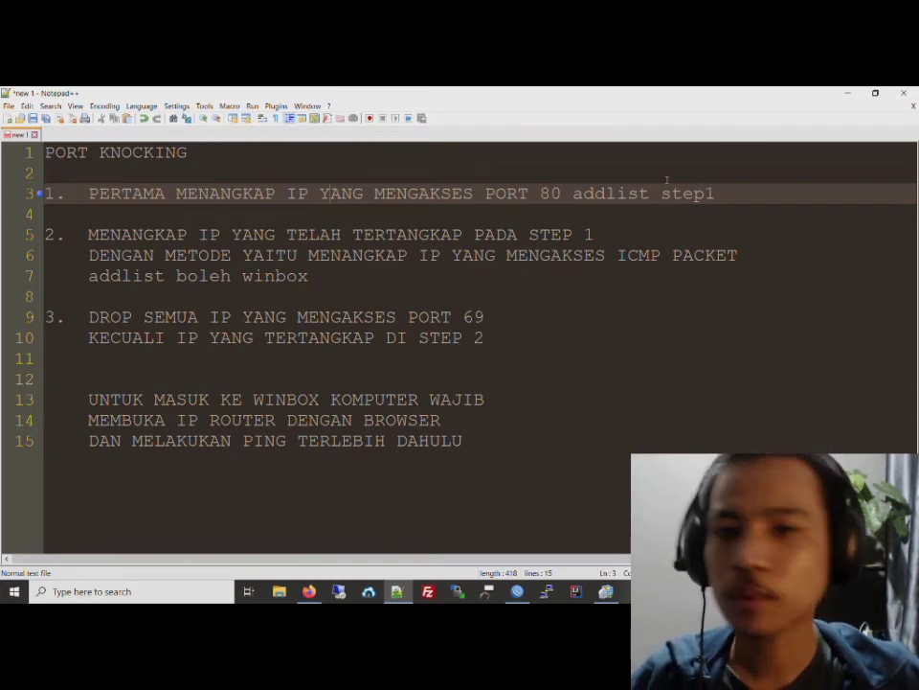
# - Switch to WinBox and use the HOME neighbor's IP address 192.168.11.1 as the connection target
pyautogui.click(851, 94)
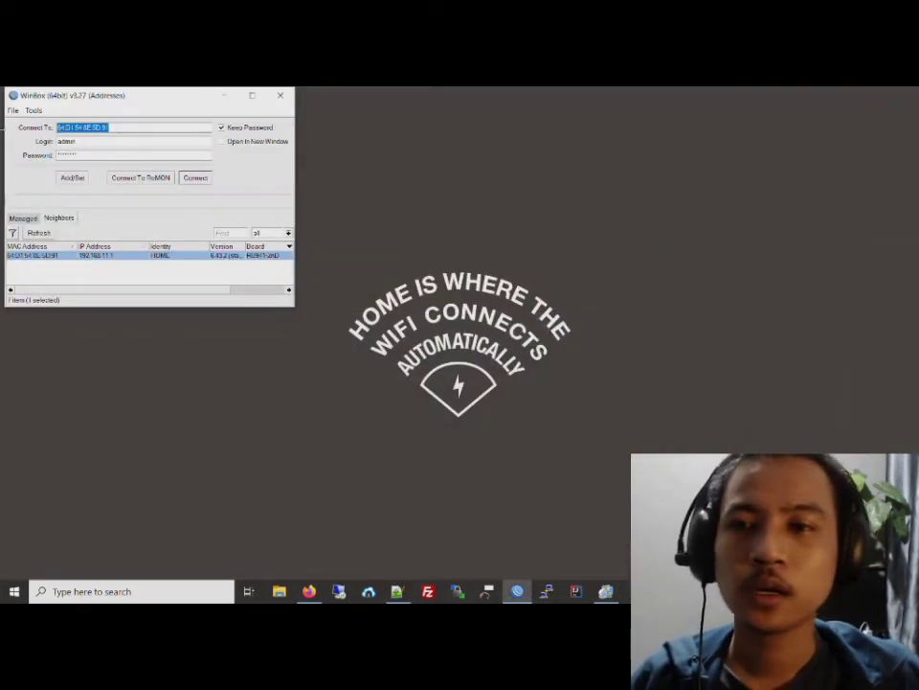
pyautogui.moveTo(52, 95); pyautogui.dragTo(142, 102)
pyautogui.click(191, 263)
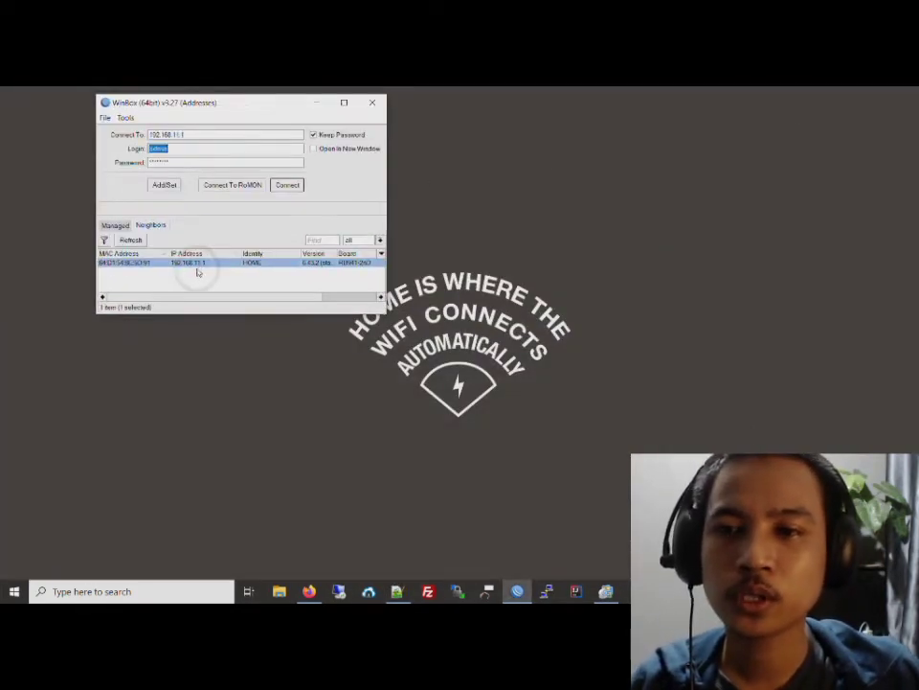
pyautogui.click(204, 134)
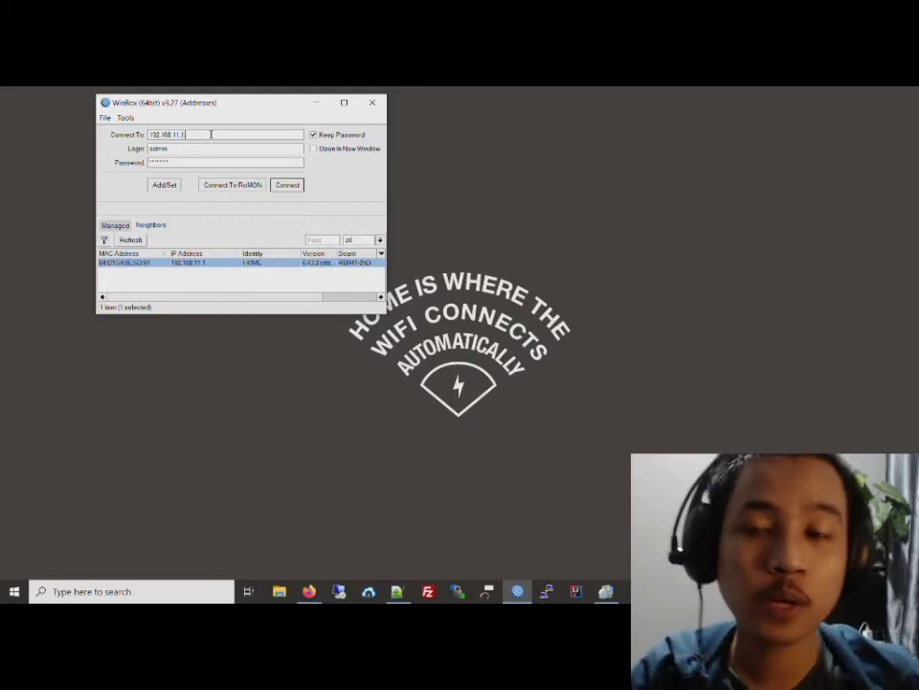
# - Try to connect to the router at 192.168.11.1 without specifying a port, cancelling each attempt
pyautogui.click(290, 185)
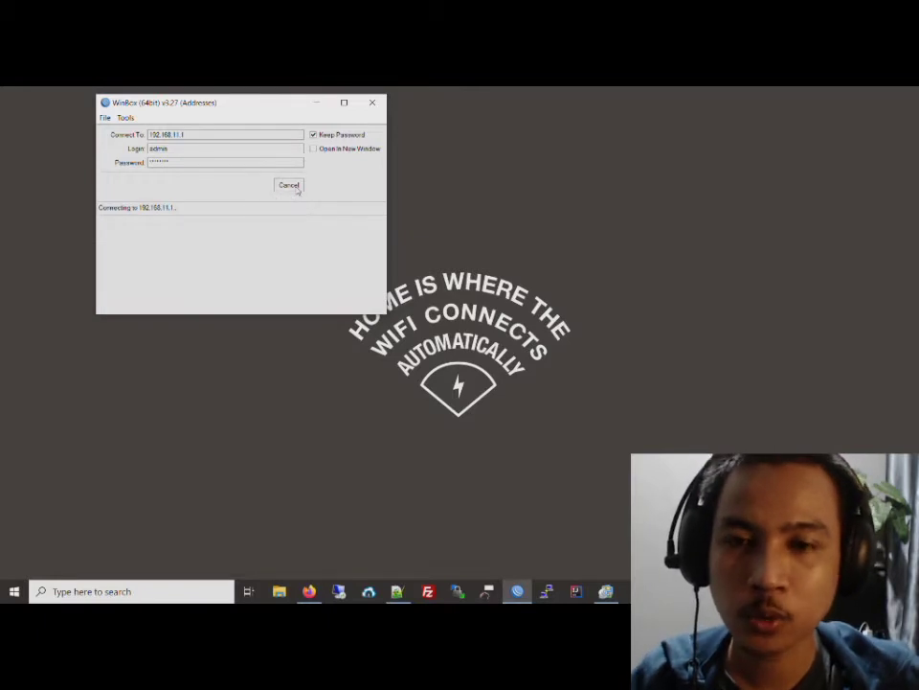
pyautogui.click(295, 187)
pyautogui.click(294, 188)
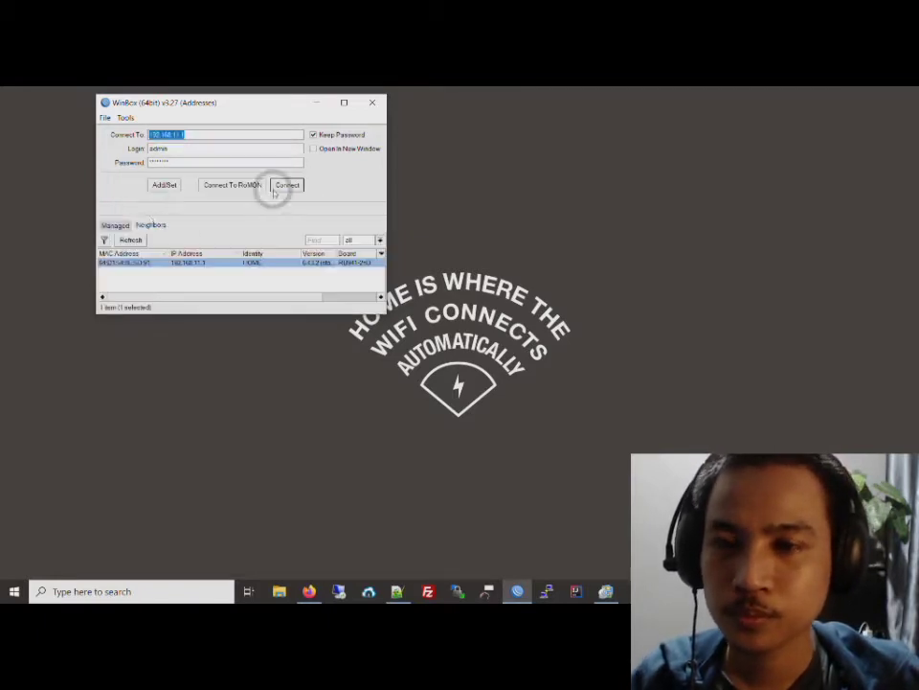
pyautogui.click(187, 264)
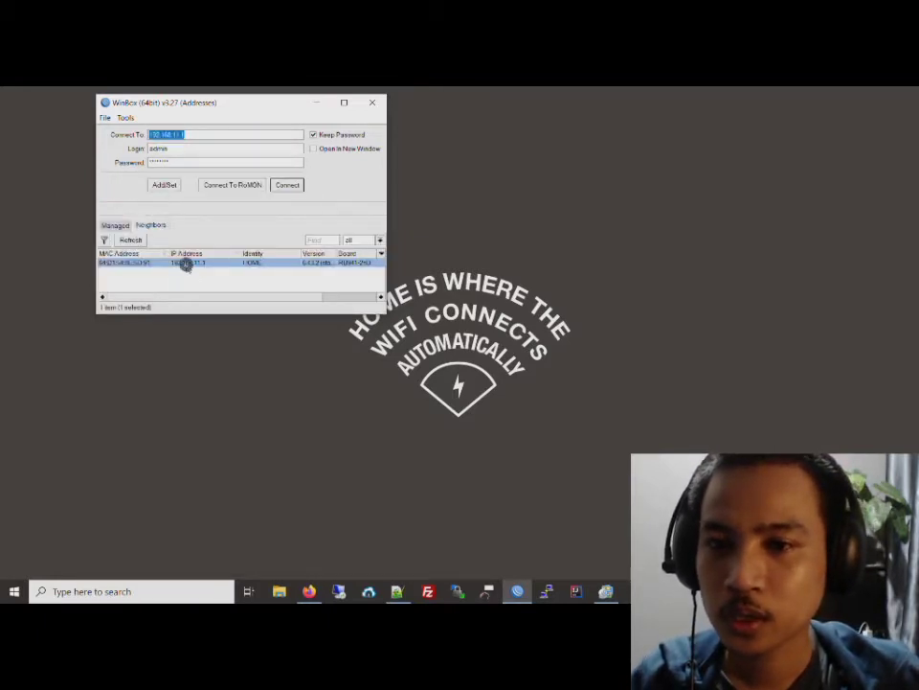
pyautogui.click(290, 186)
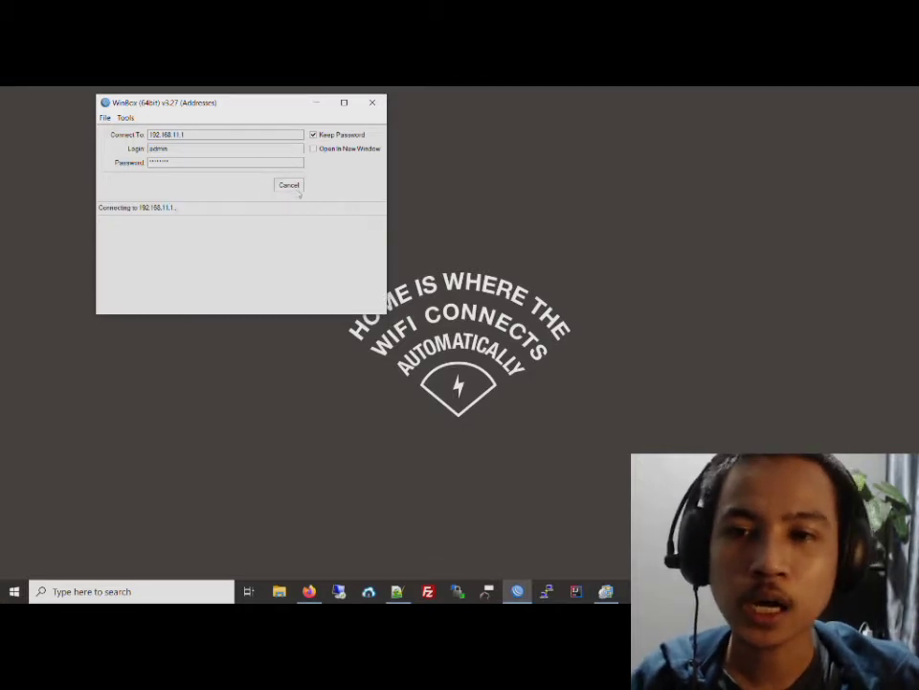
pyautogui.click(289, 185)
# - Append port 69 to the router's address and connect to 192.168.11.1:69
pyautogui.click(240, 135)
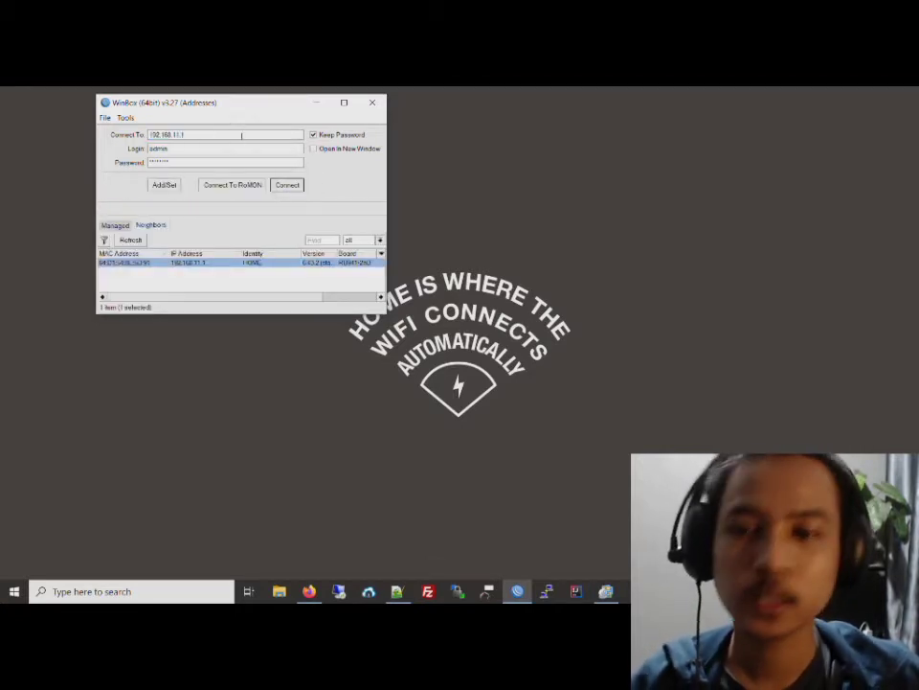
pyautogui.write(':69')
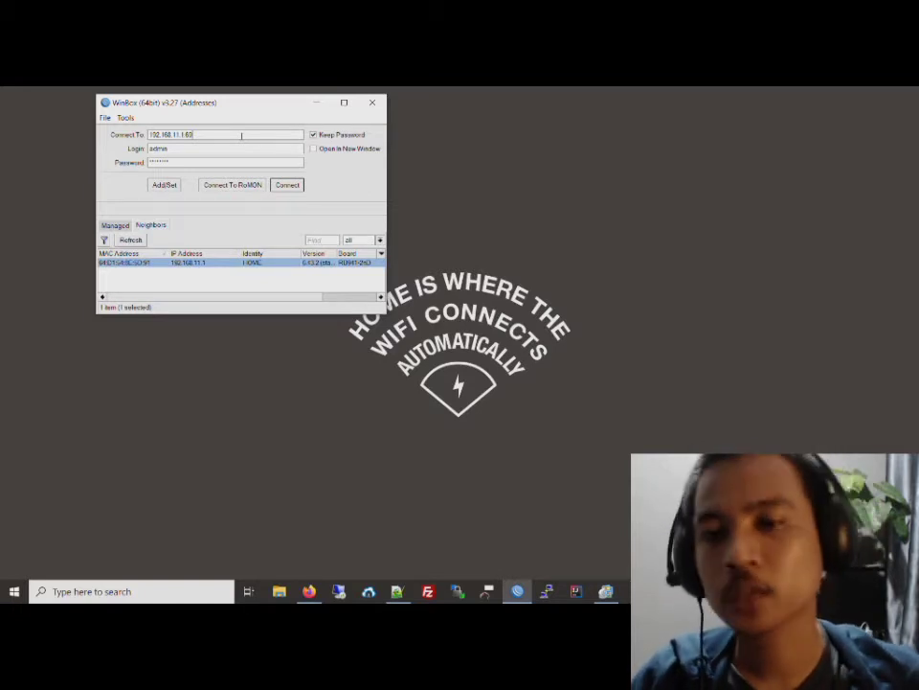
pyautogui.click(287, 184)
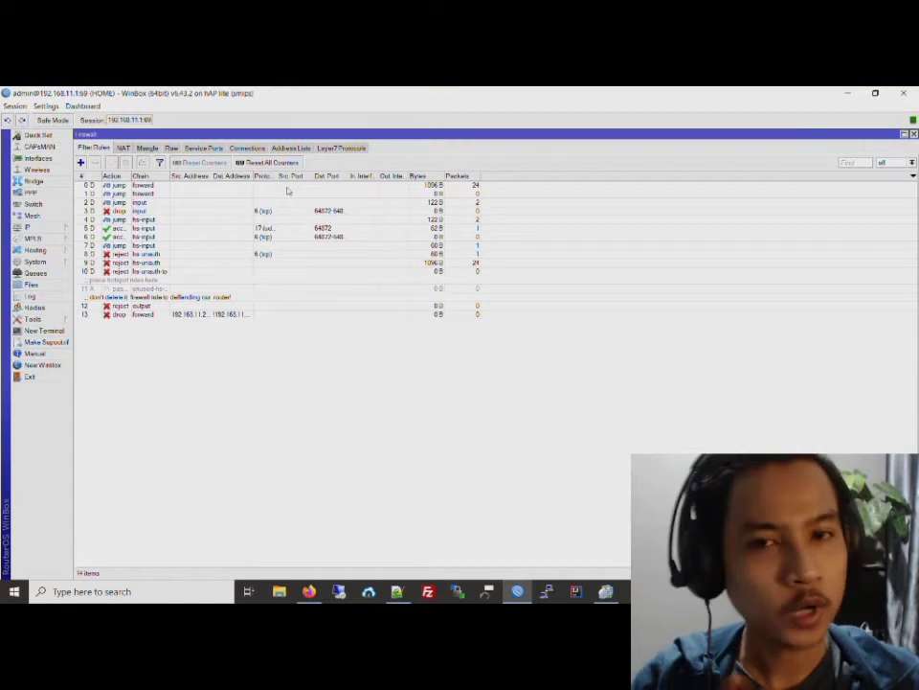
# - Close the Firewall window, restore the router session to a smaller window and end the session
pyautogui.click(913, 133)
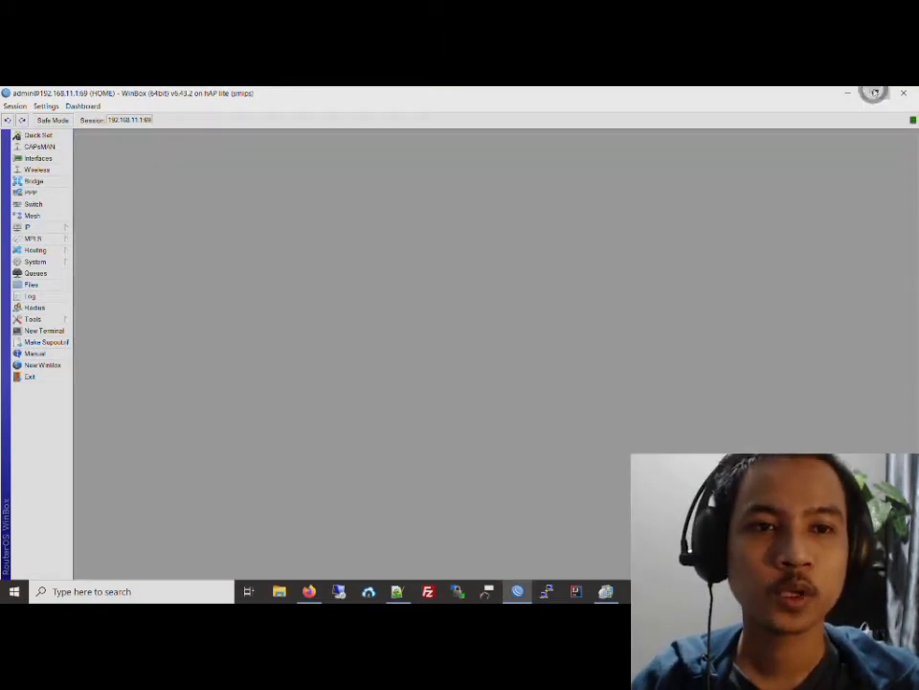
pyautogui.click(876, 93)
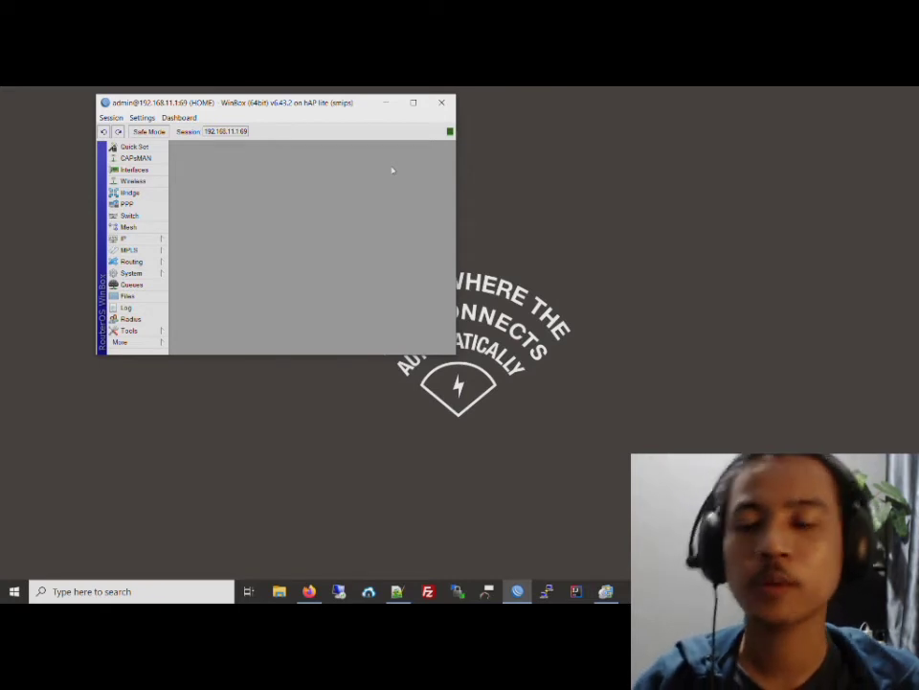
pyautogui.click(441, 102)
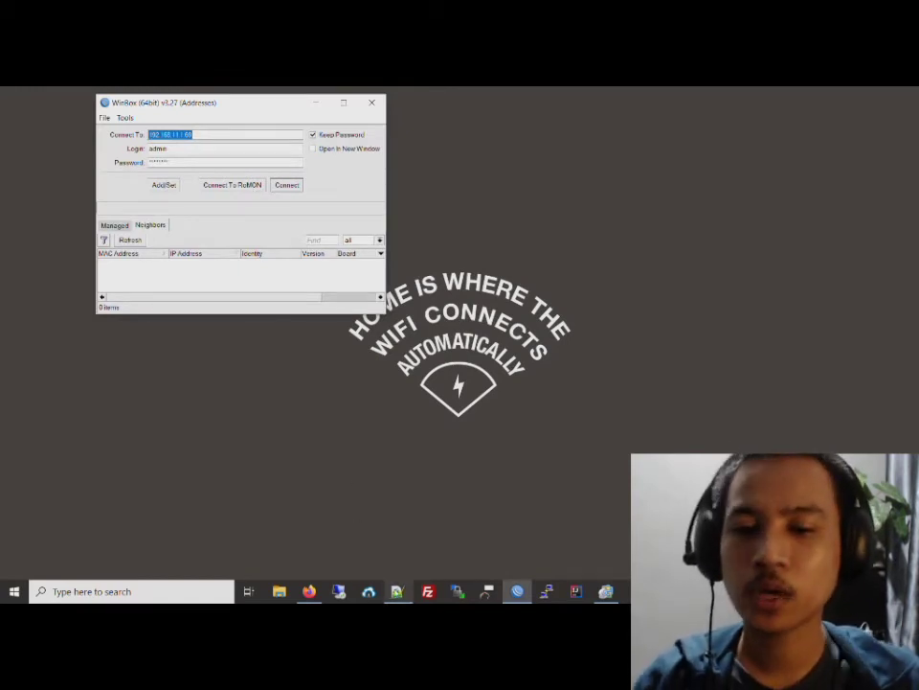
# - Check the port knocking notes in Notepad++, and reconnect to the router at 192.168.11.1:69 in WinBox
pyautogui.click(397, 591)
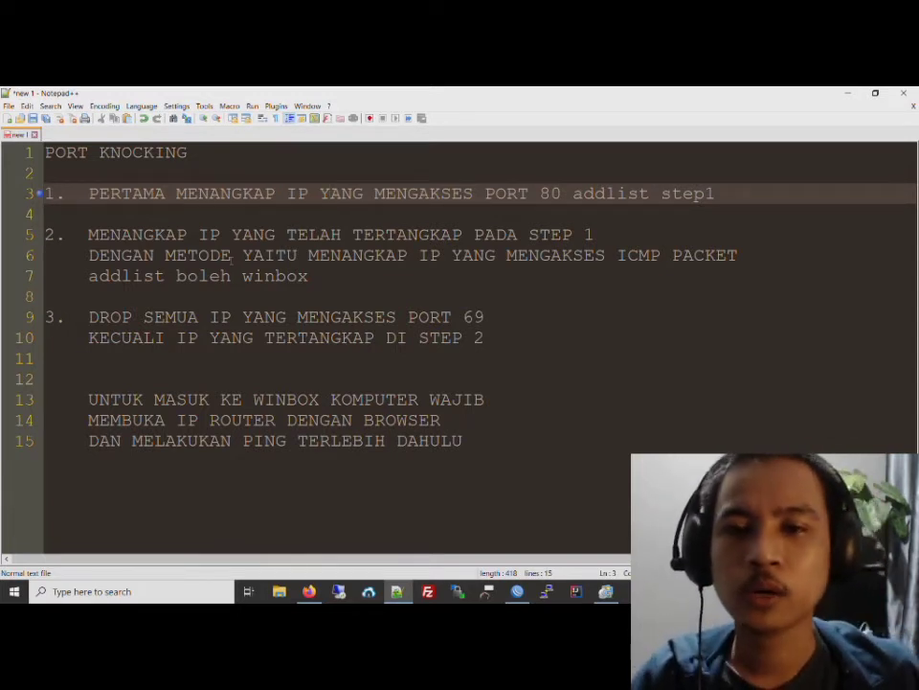
pyautogui.click(846, 93)
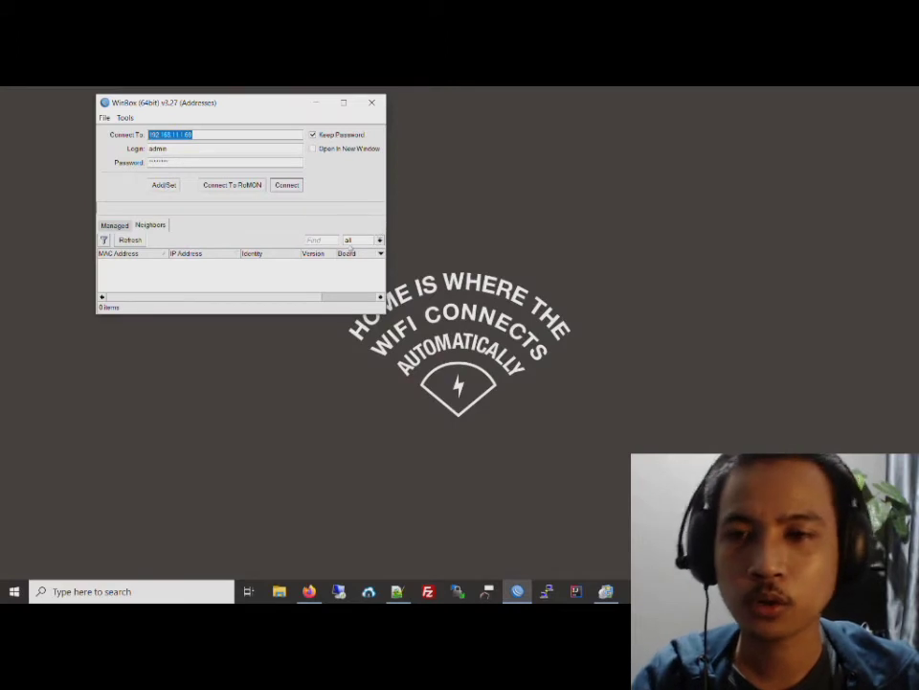
pyautogui.click(288, 184)
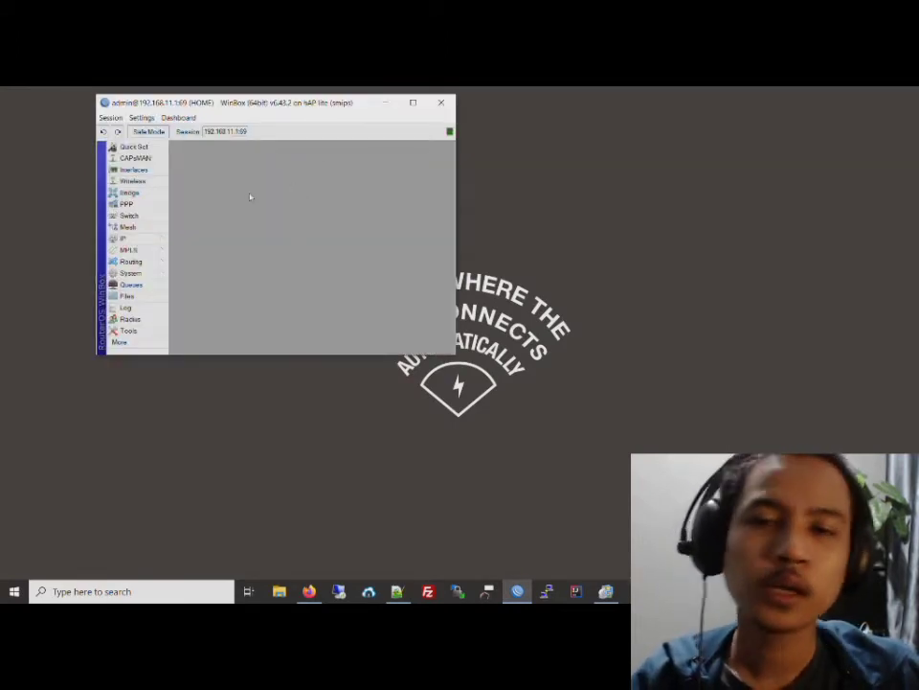
pyautogui.click(428, 591)
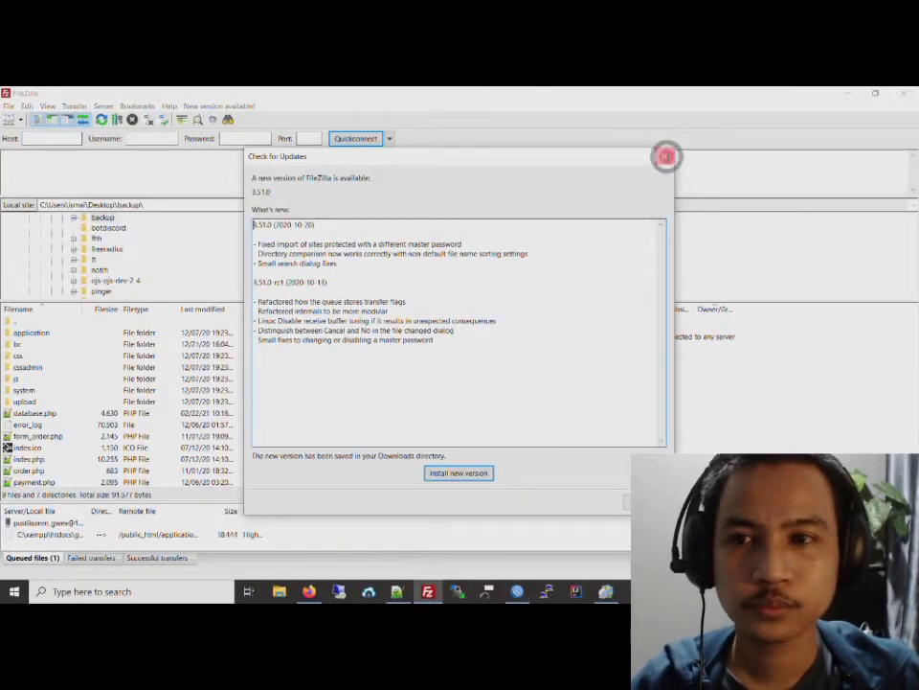
pyautogui.click(664, 155)
pyautogui.click(848, 95)
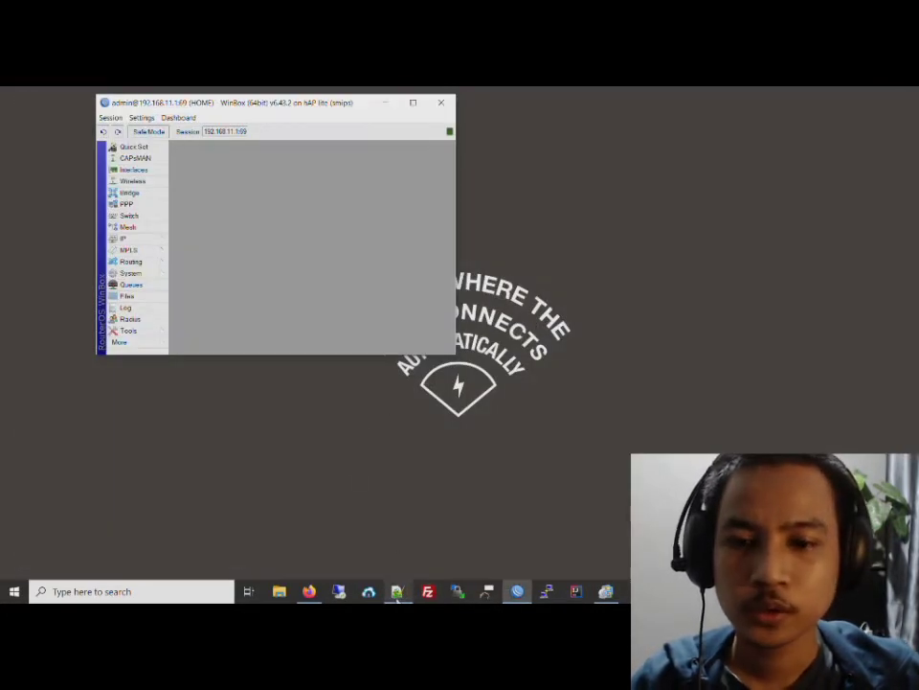
# - Switch to Notepad++ and review the first step of the port knocking notes
pyautogui.click(397, 591)
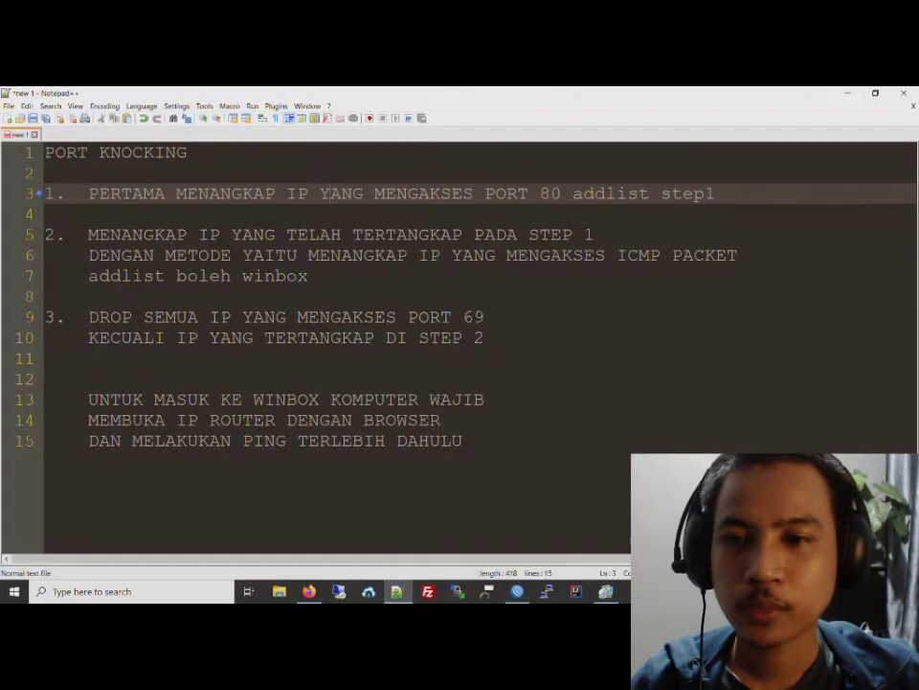
pyautogui.click(606, 592)
pyautogui.rightClick(644, 233)
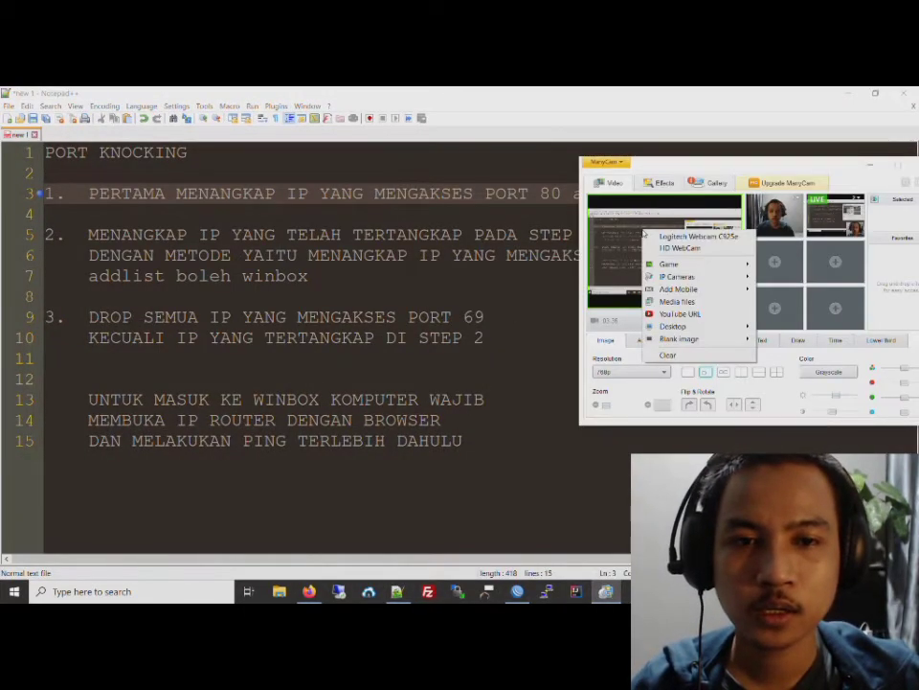
pyautogui.click(202, 191)
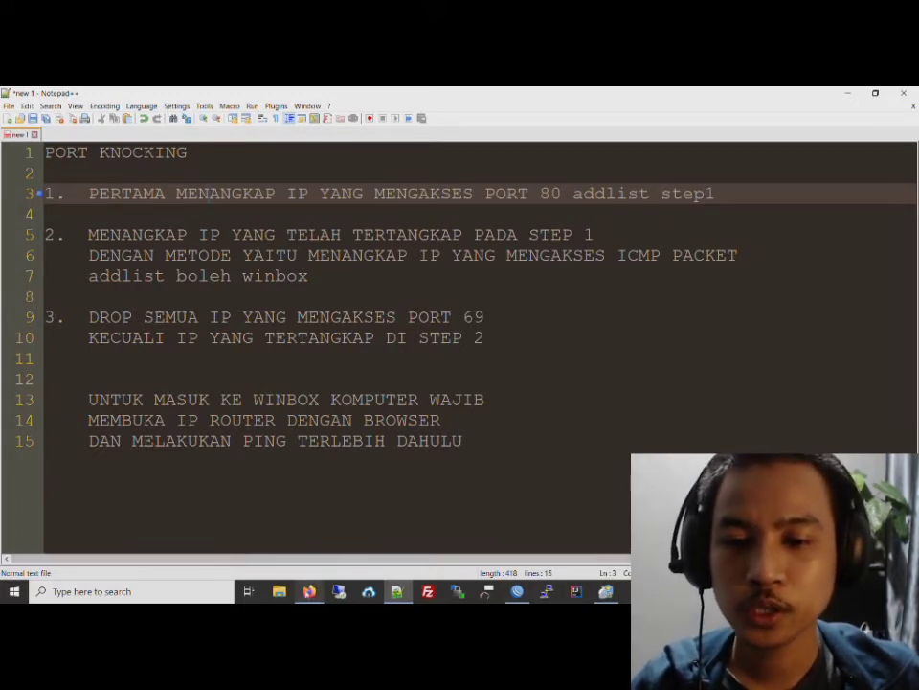
# - Switch to Firefox, check the router address 192.168.11.1 in the address bar, and return to the notes
pyautogui.click(308, 591)
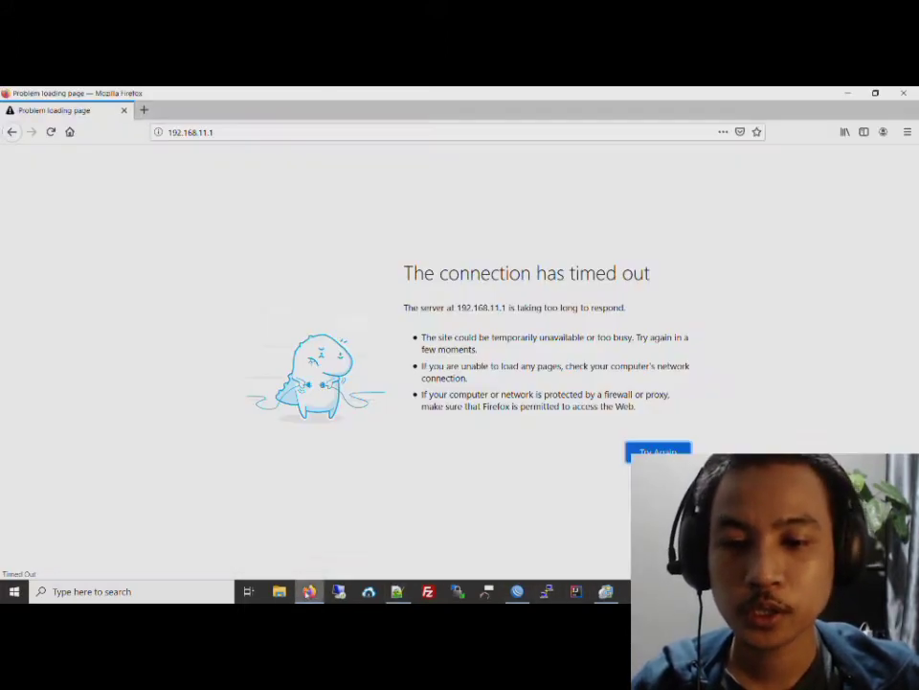
pyautogui.click(227, 133)
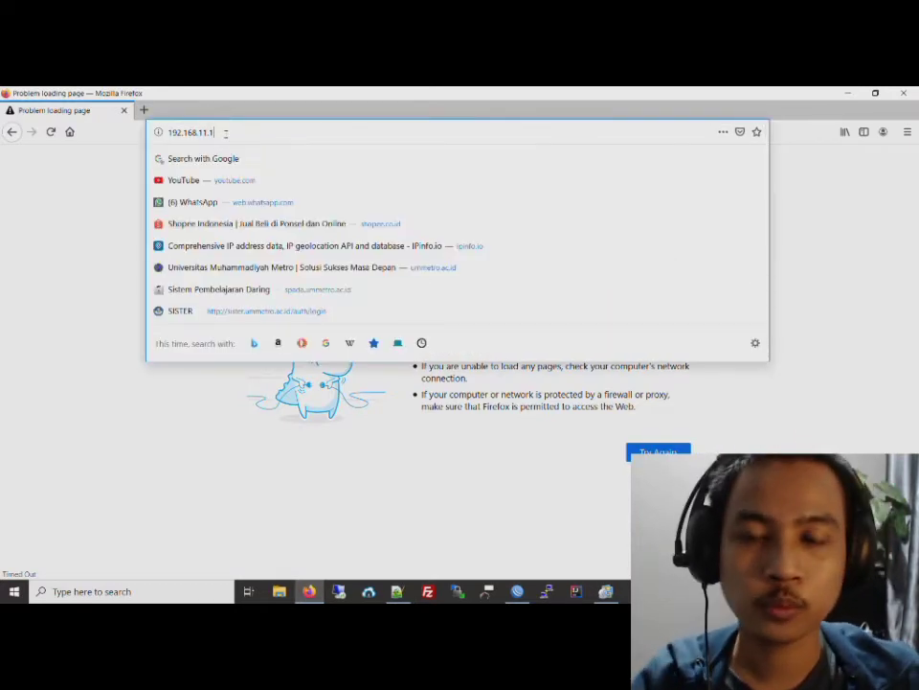
pyautogui.click(96, 170)
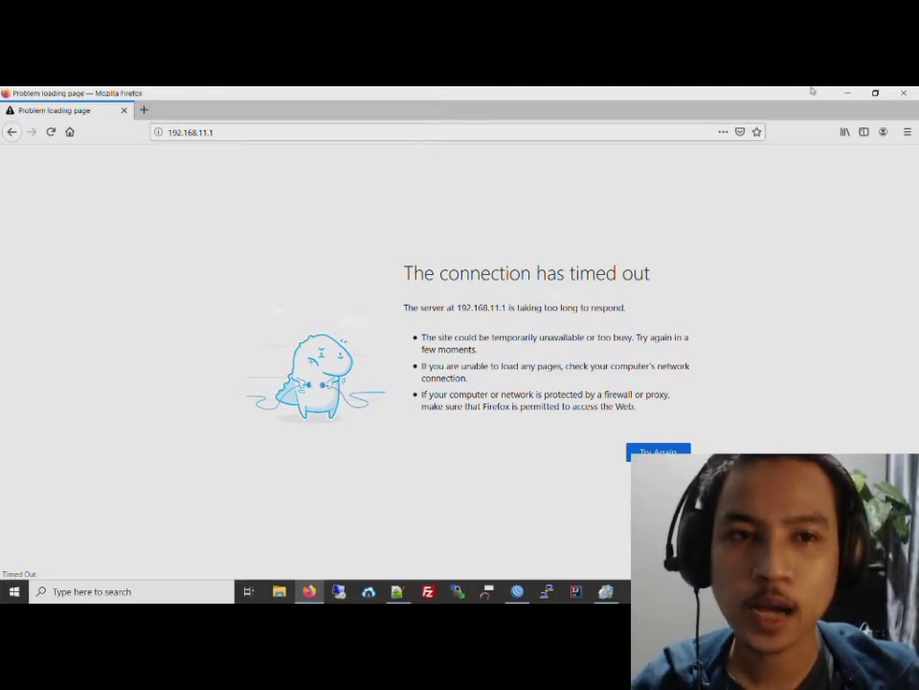
pyautogui.click(847, 93)
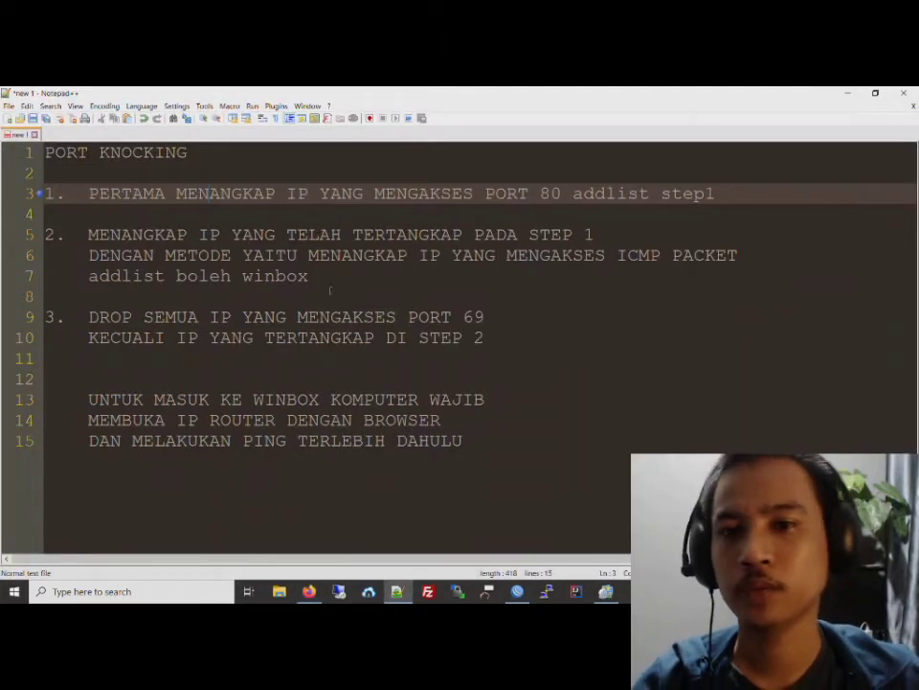
# - Bring up the WinBox session and set ManyCam's desktop video source to Area under cursor
pyautogui.click(520, 592)
pyautogui.click(606, 592)
pyautogui.click(652, 217)
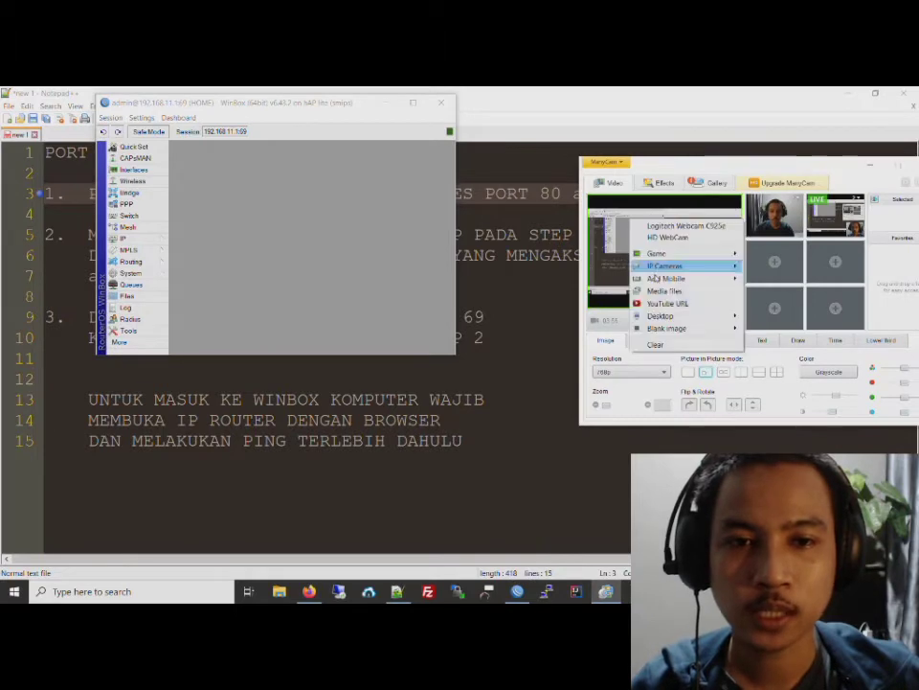
pyautogui.moveTo(651, 329)
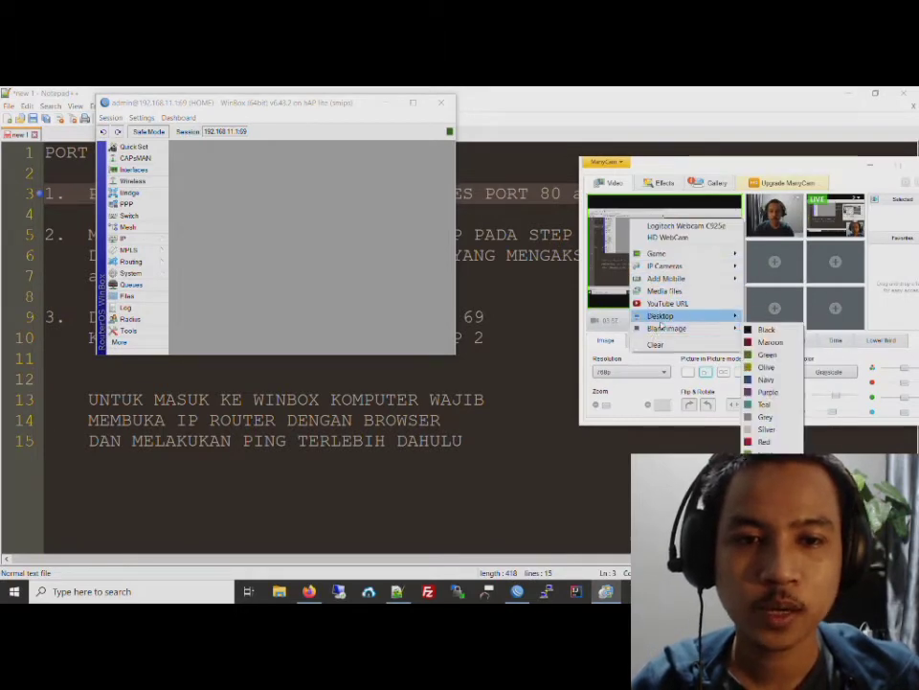
pyautogui.click(766, 317)
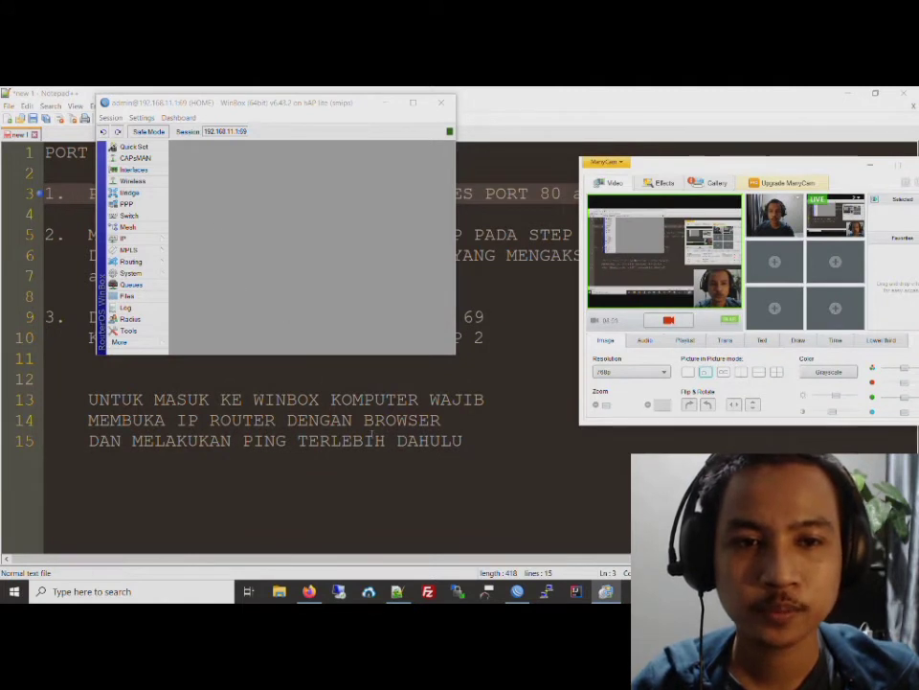
pyautogui.click(595, 240)
pyautogui.moveTo(661, 319)
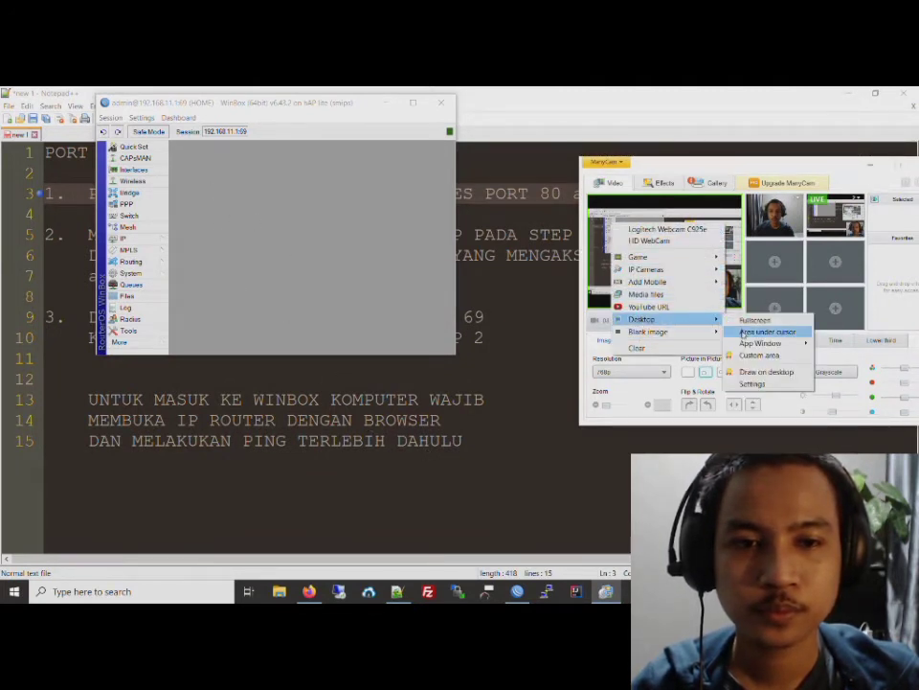
pyautogui.click(756, 331)
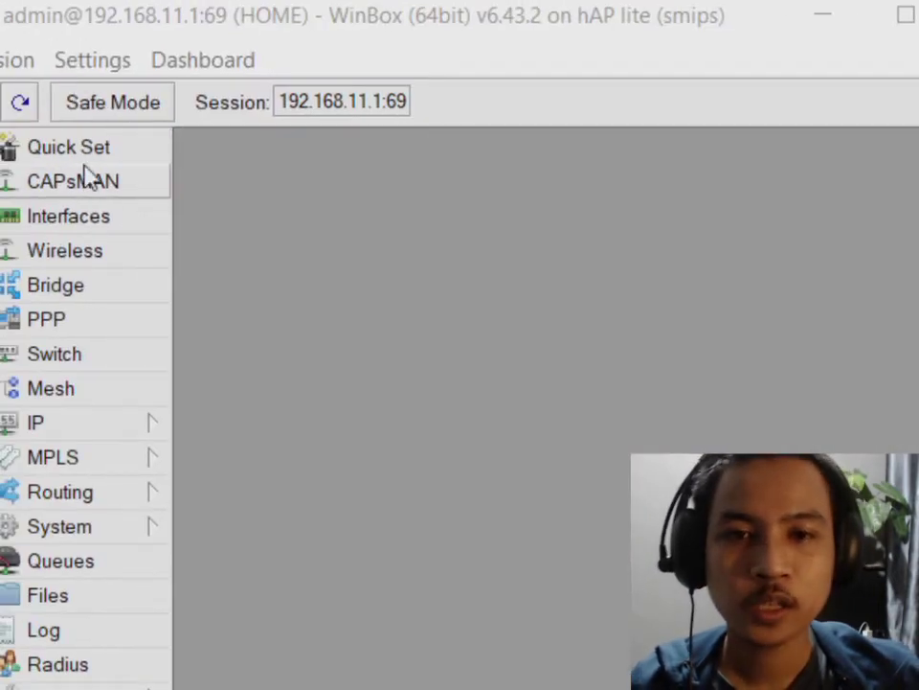
# - Start a new firewall filter rule with chain input, protocol 6 (tcp) and destination port 80
pyautogui.click(80, 421)
pyautogui.click(308, 625)
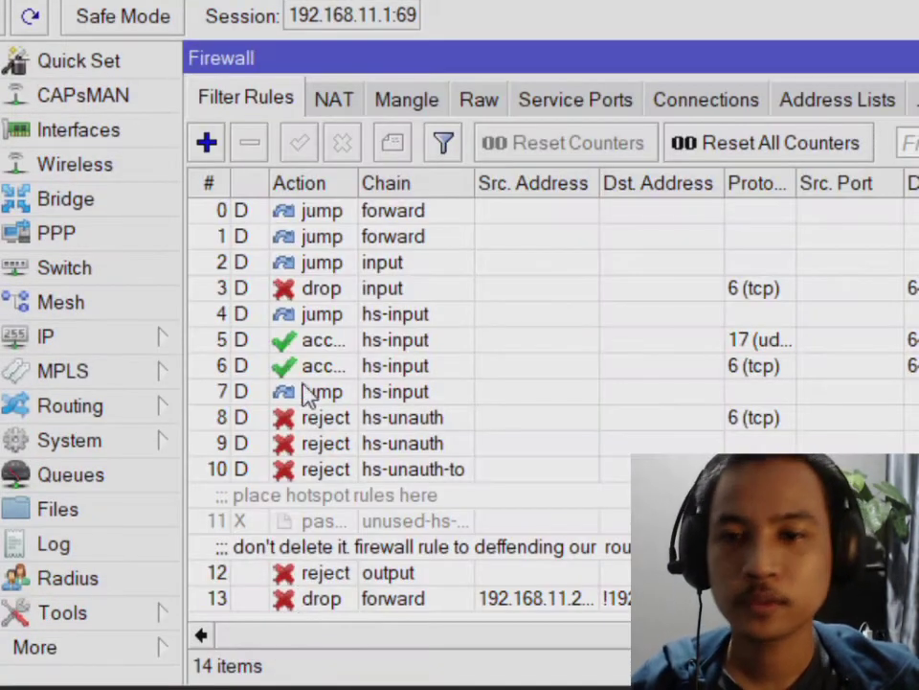
pyautogui.click(206, 143)
pyautogui.click(243, 106)
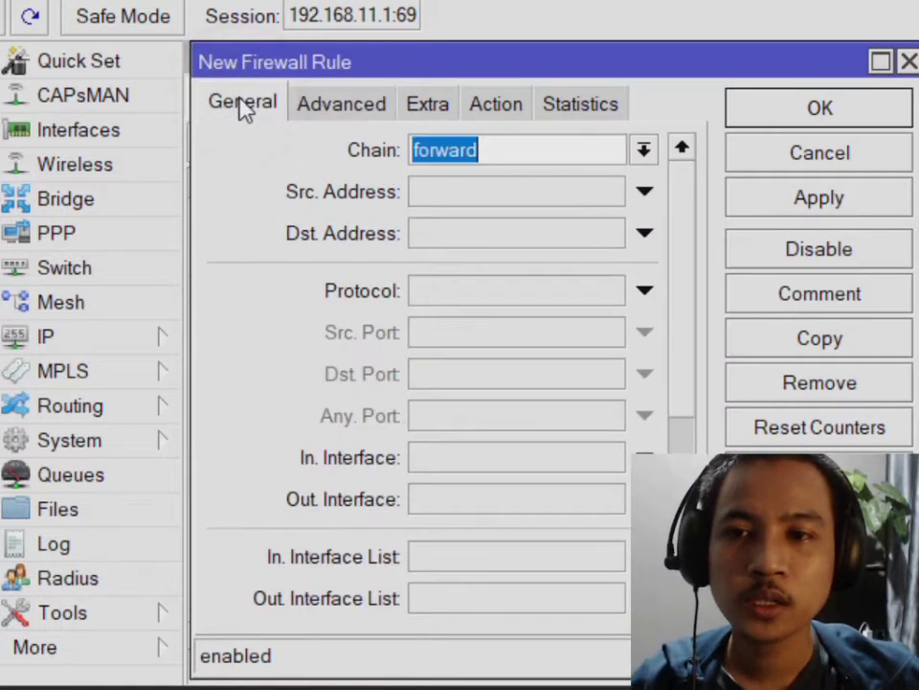
pyautogui.click(637, 151)
pyautogui.click(555, 273)
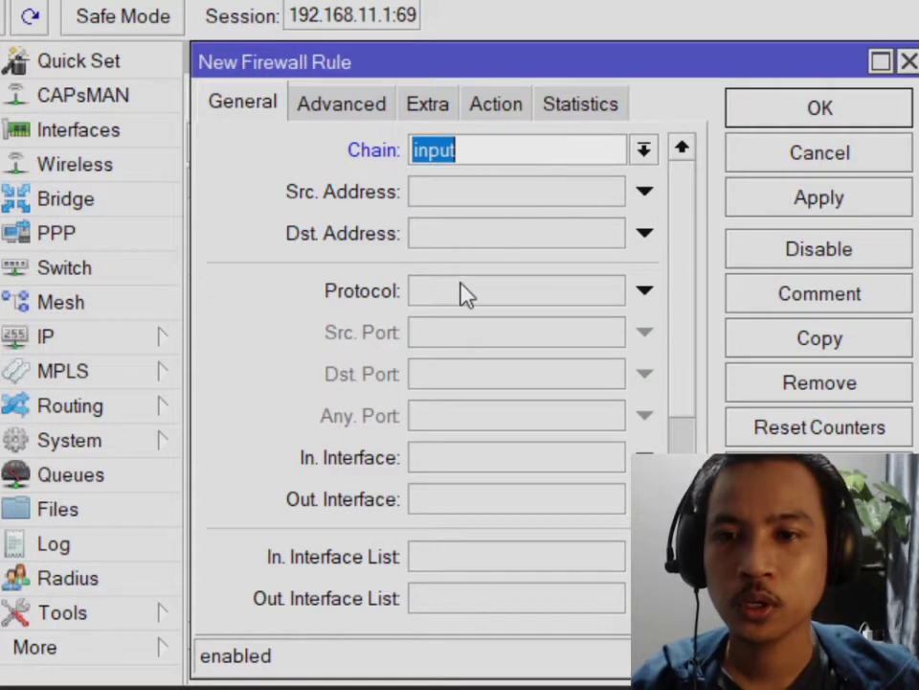
pyautogui.click(489, 290)
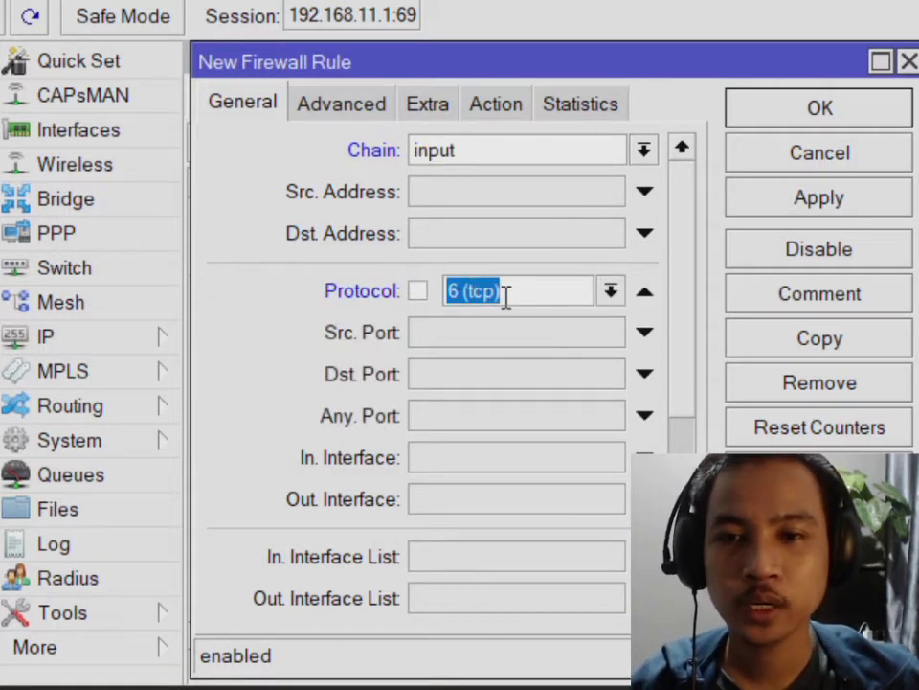
pyautogui.click(472, 376)
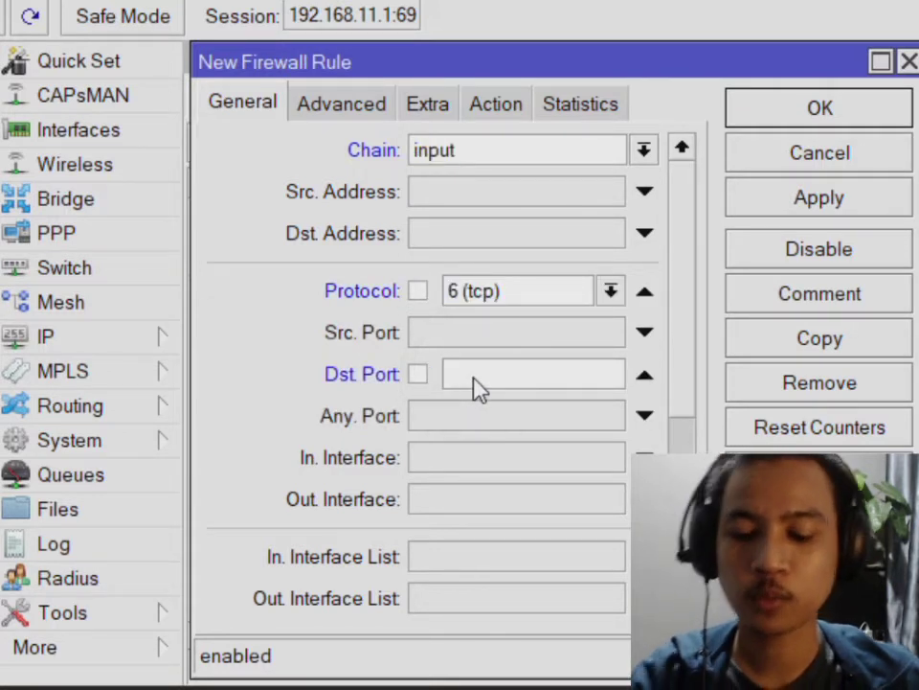
pyautogui.write('80')
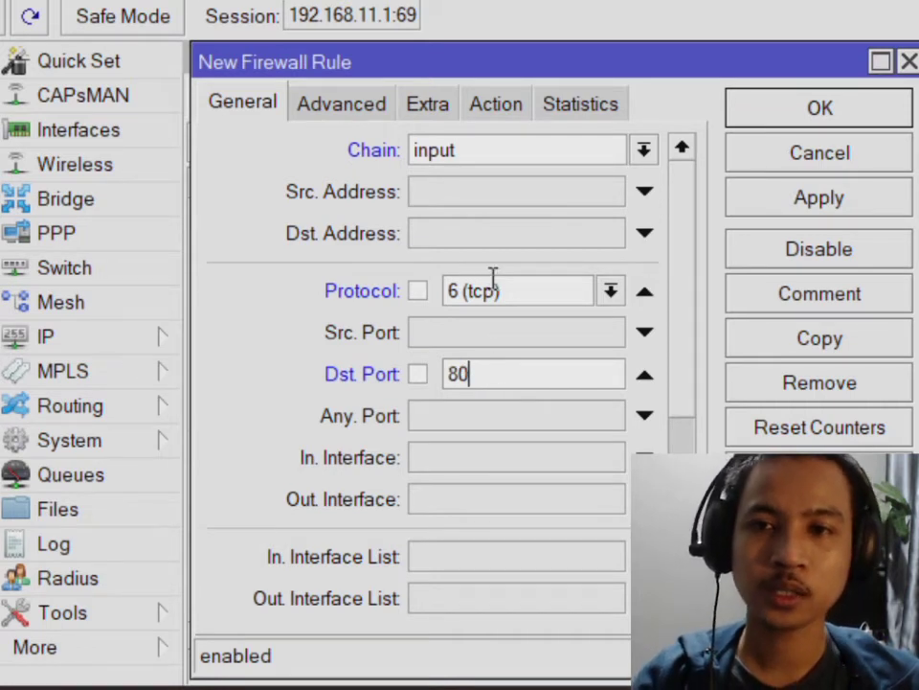
# - Set the rule's action to add src to address list, with address list step1 and timeout 00:01:00, and save the rule
pyautogui.click(483, 103)
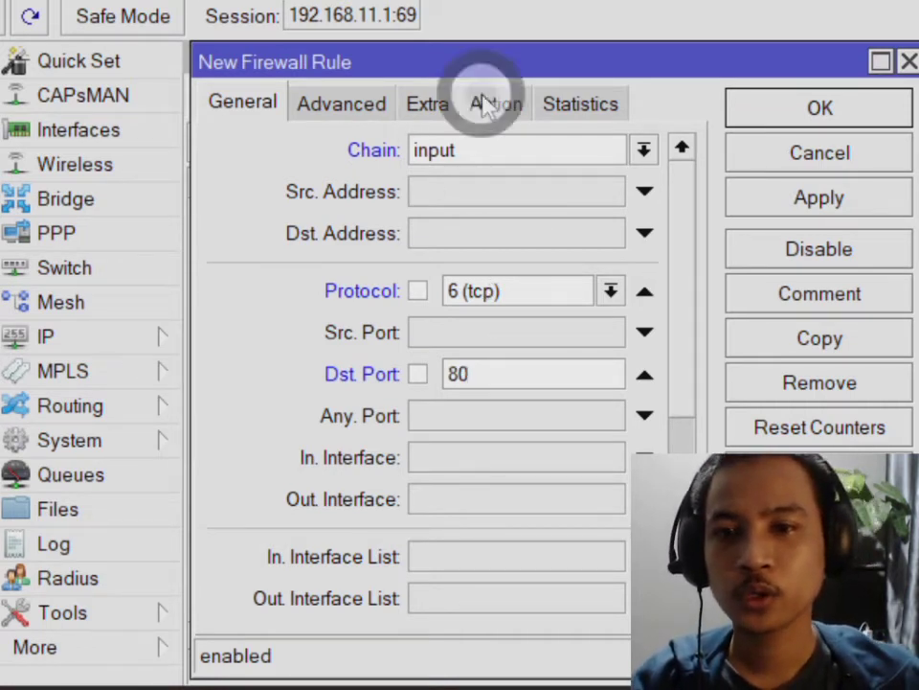
pyautogui.click(481, 149)
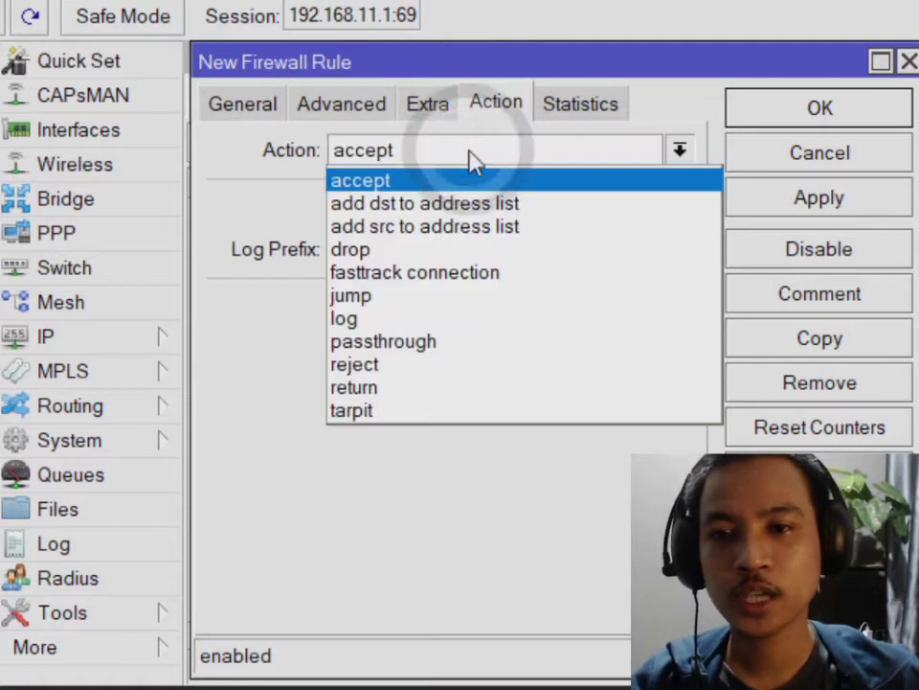
pyautogui.click(454, 227)
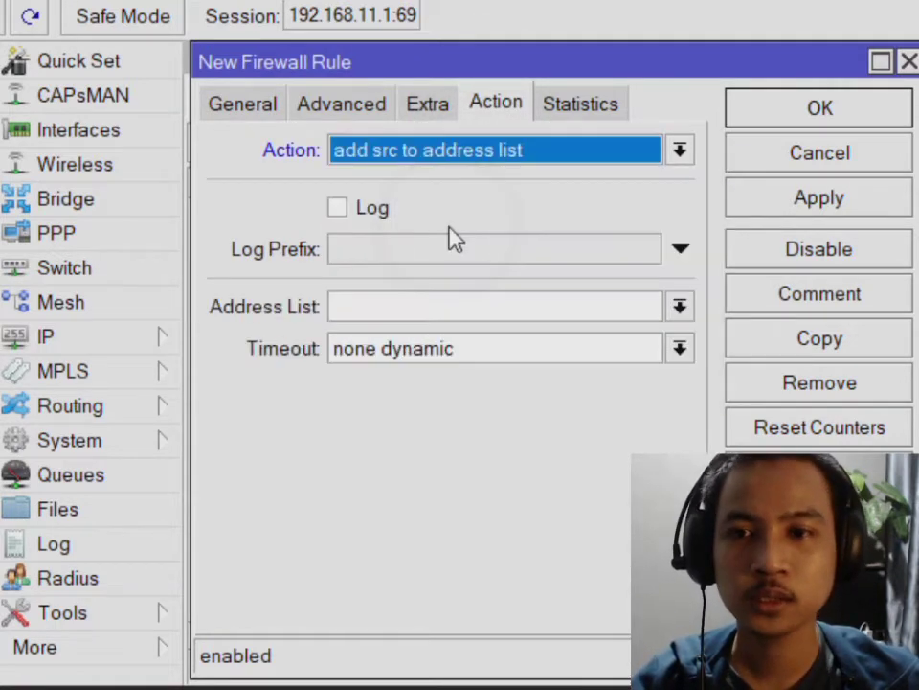
pyautogui.click(424, 302)
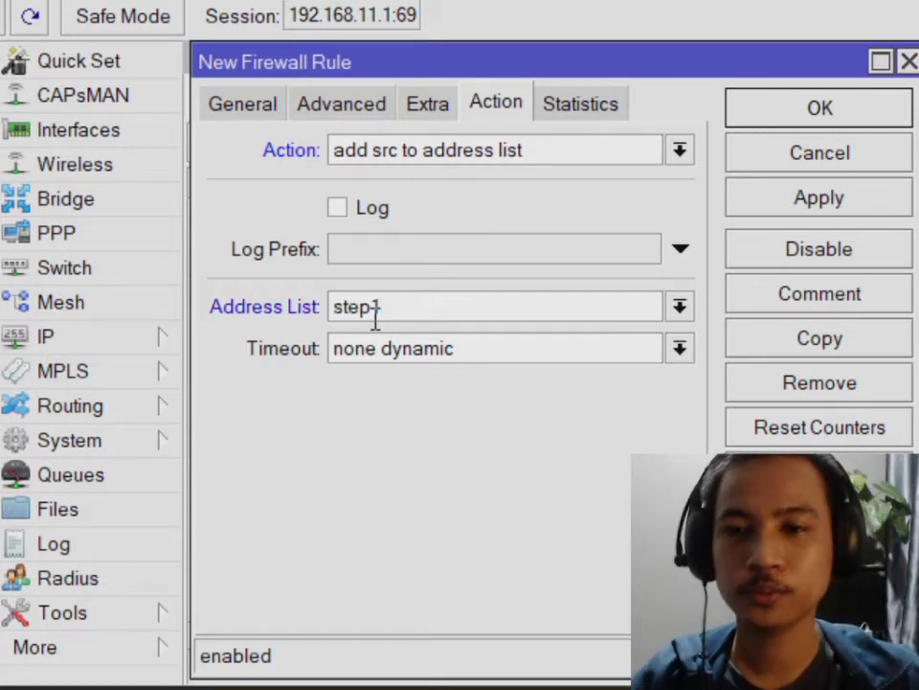
pyautogui.click(479, 348)
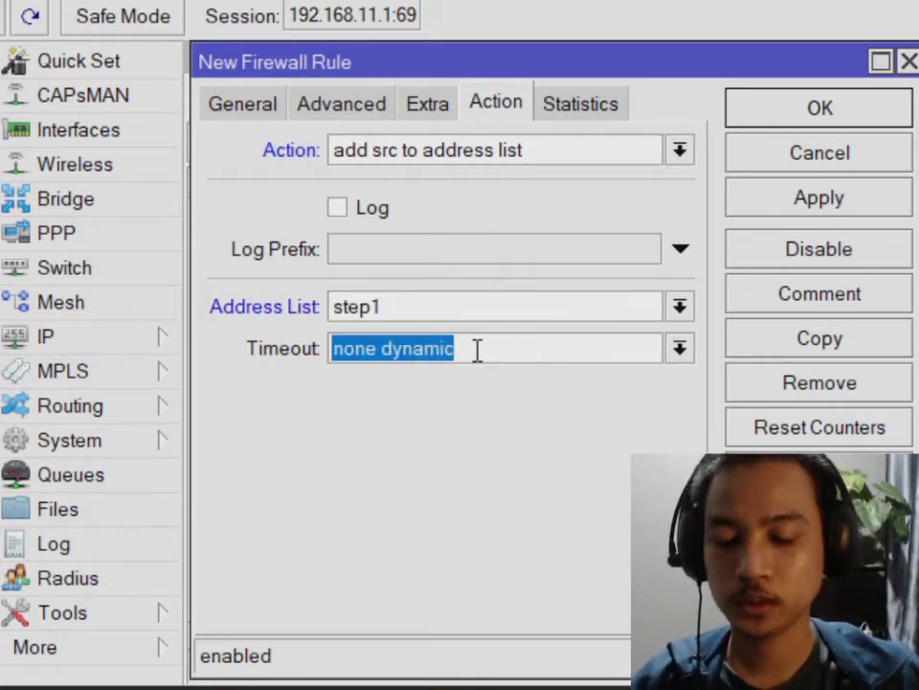
pyautogui.write('0')
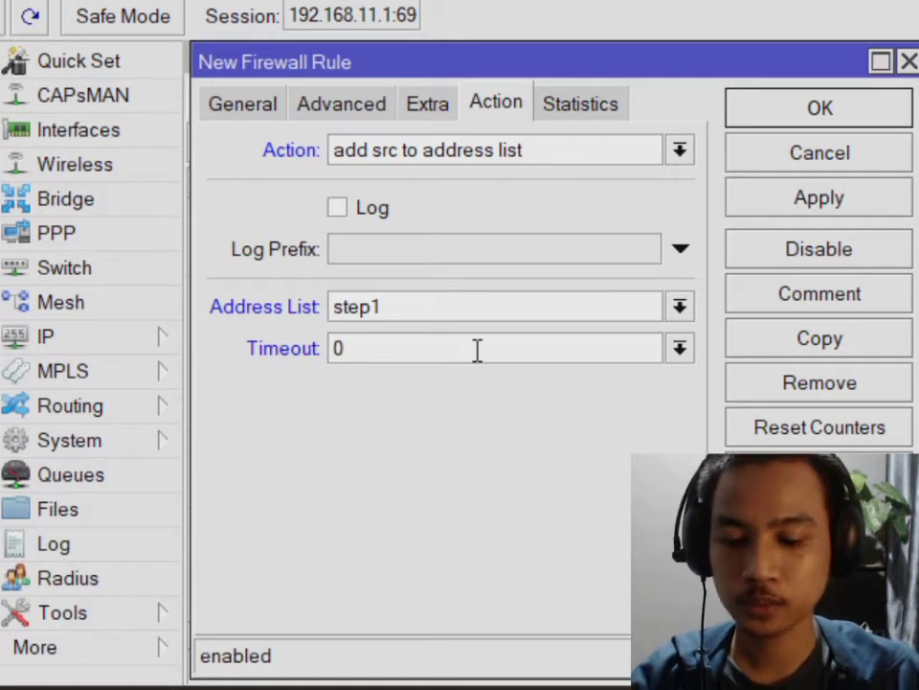
pyautogui.write('0:01:')
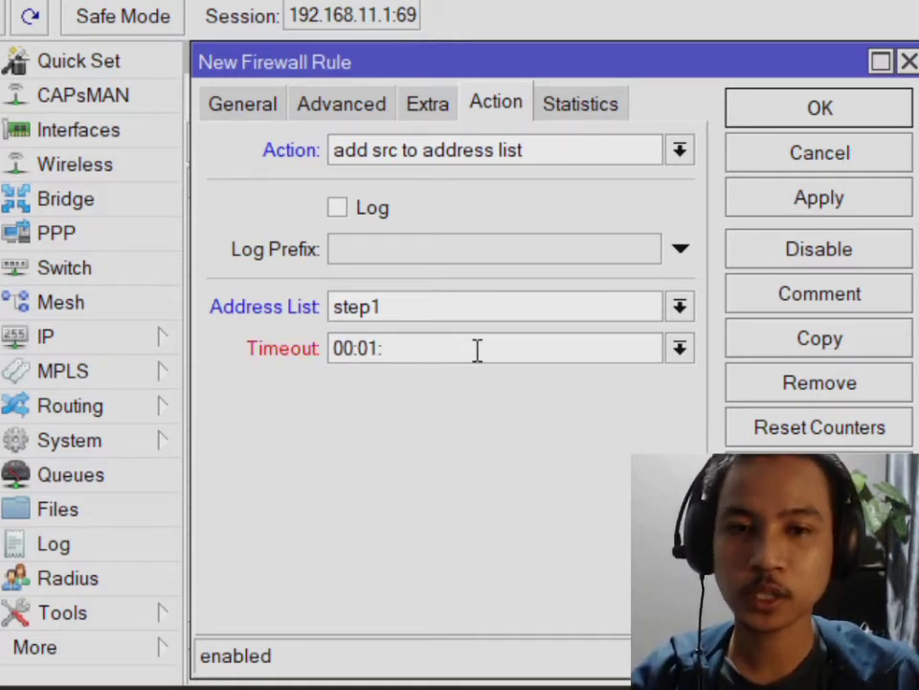
pyautogui.write('00')
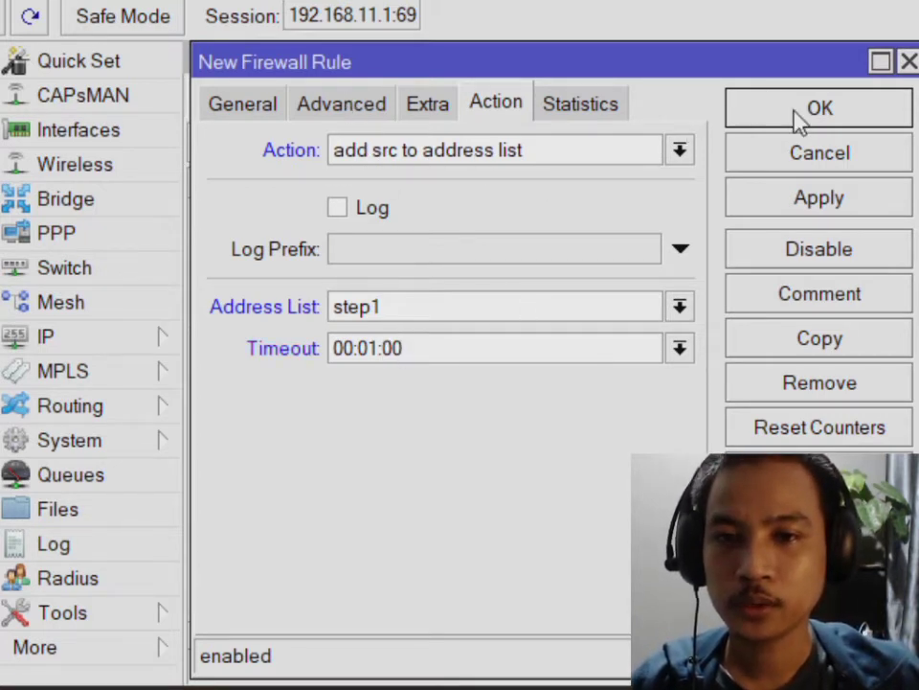
pyautogui.click(239, 107)
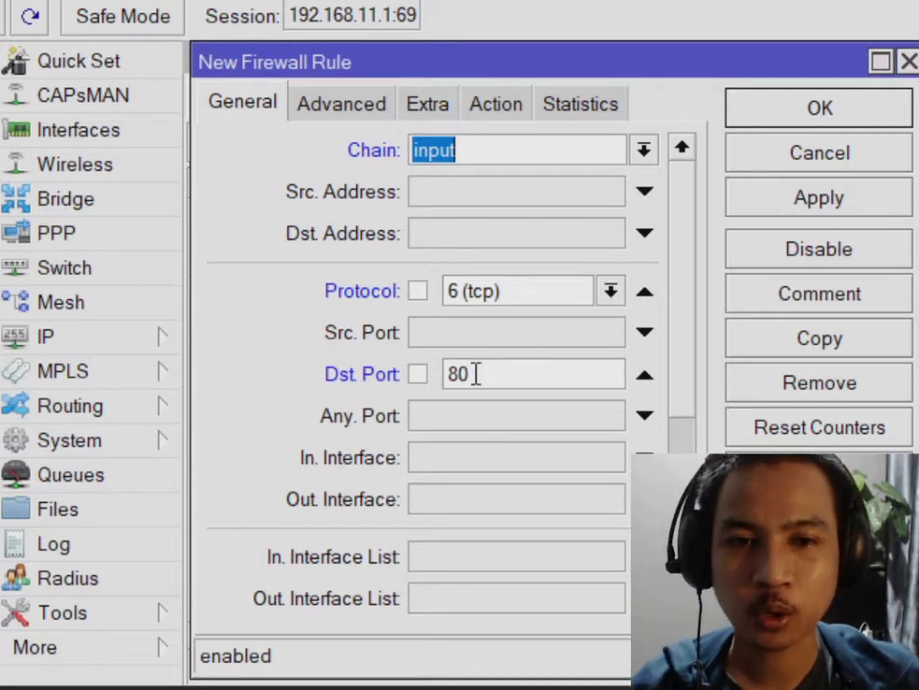
pyautogui.click(517, 105)
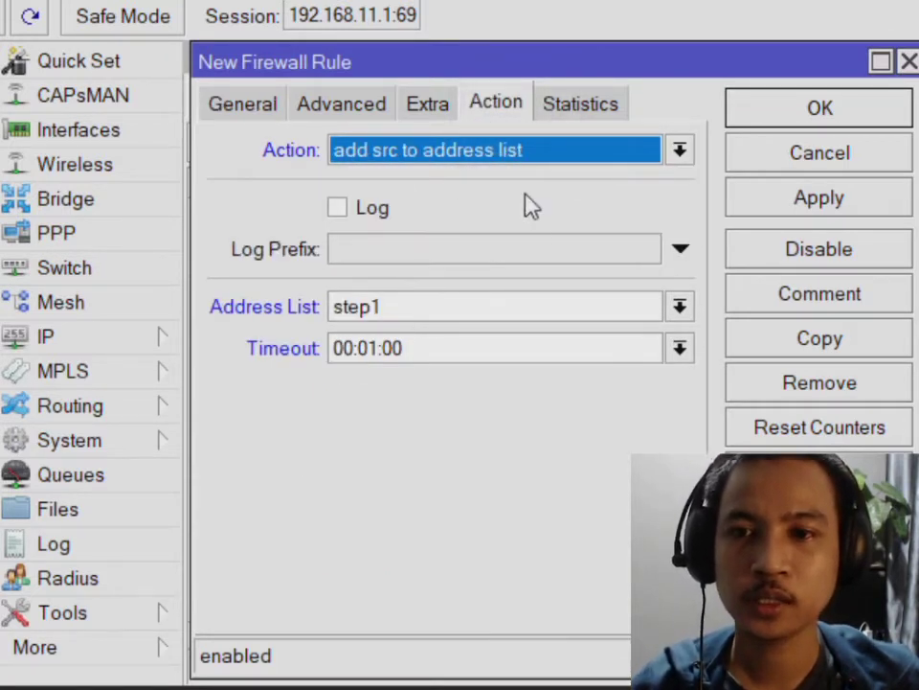
pyautogui.click(778, 115)
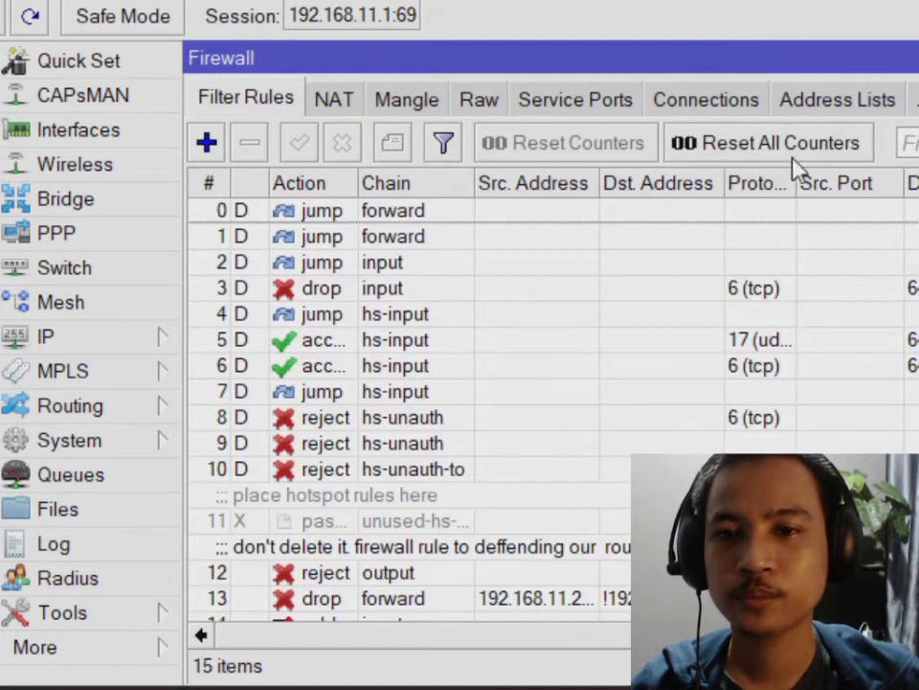
# - Display the firewall's address lists filtered to the step1 list
pyautogui.click(815, 99)
pyautogui.click(850, 143)
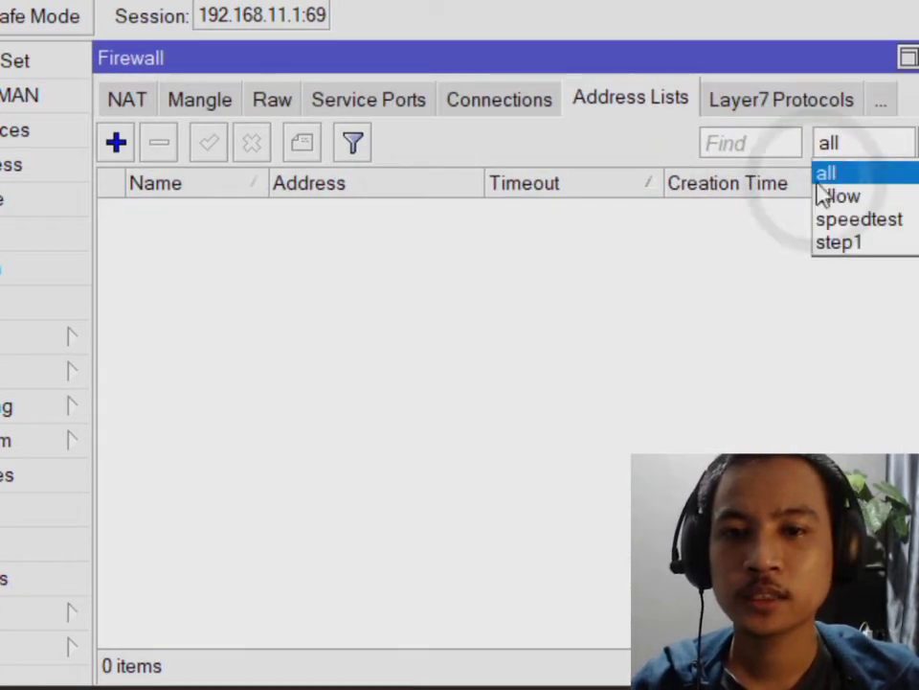
pyautogui.click(834, 243)
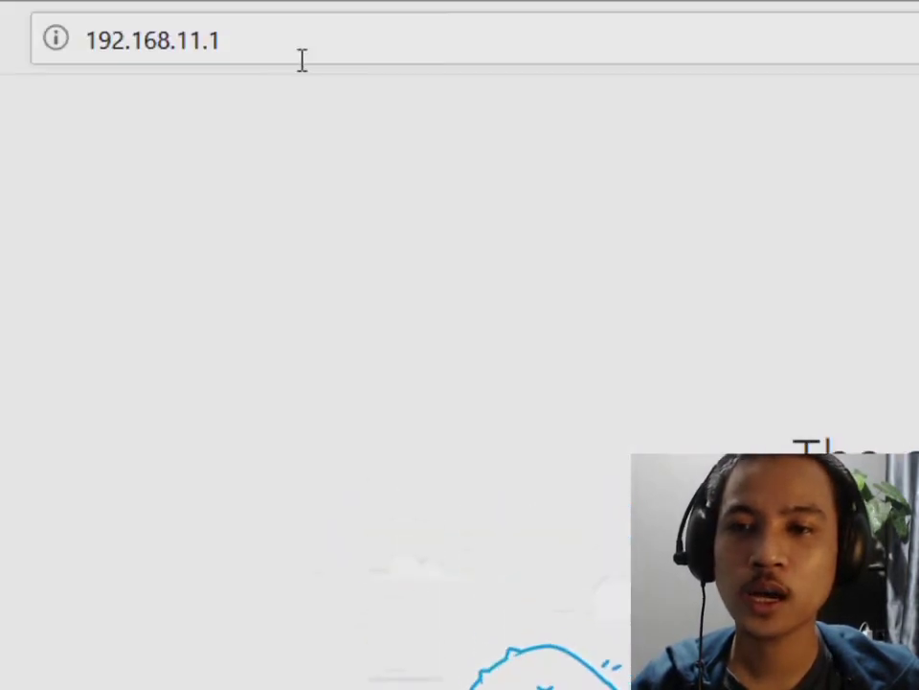
# - Load 192.168.11.1 in Firefox as the port 80 knock, and check the captured address in WinBox's step1 list
pyautogui.click(302, 59)
pyautogui.press('Return')
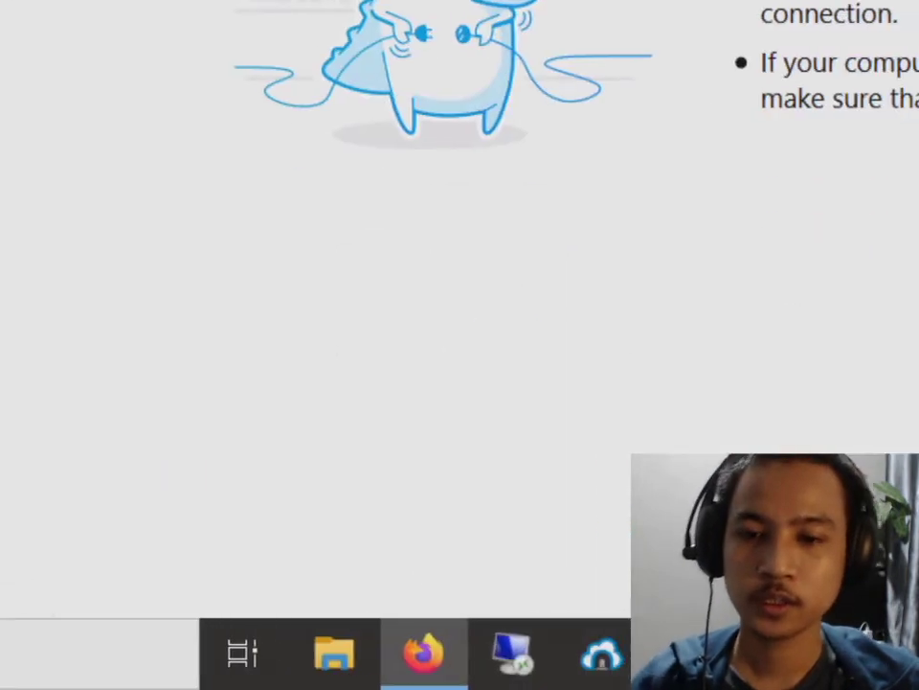
pyautogui.click(768, 654)
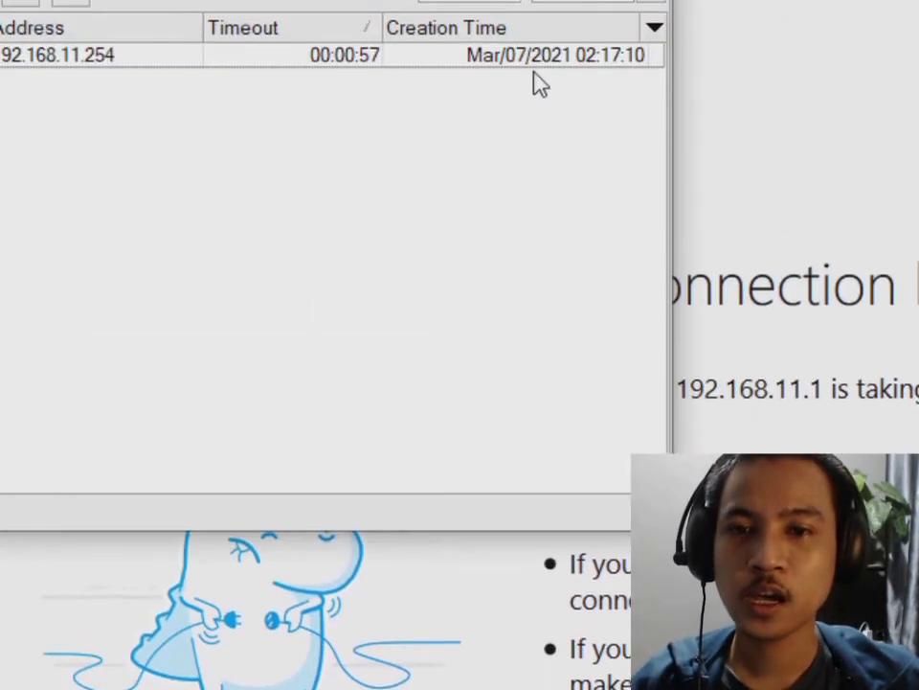
pyautogui.click(78, 85)
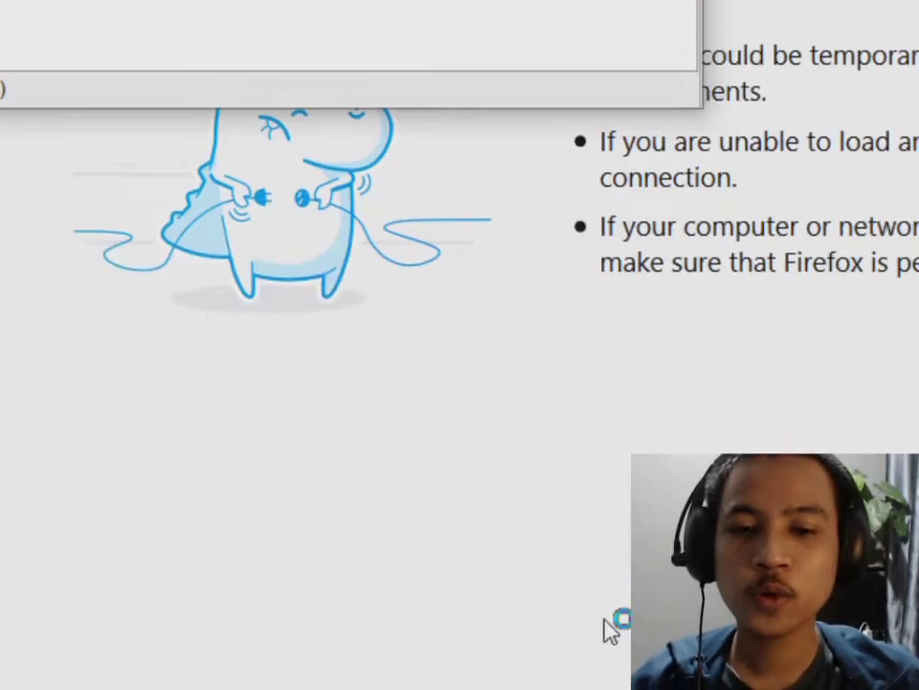
# - Review the second step of the port knocking notes in Notepad++, and return to the firewall's filter rules in WinBox
pyautogui.click(557, 651)
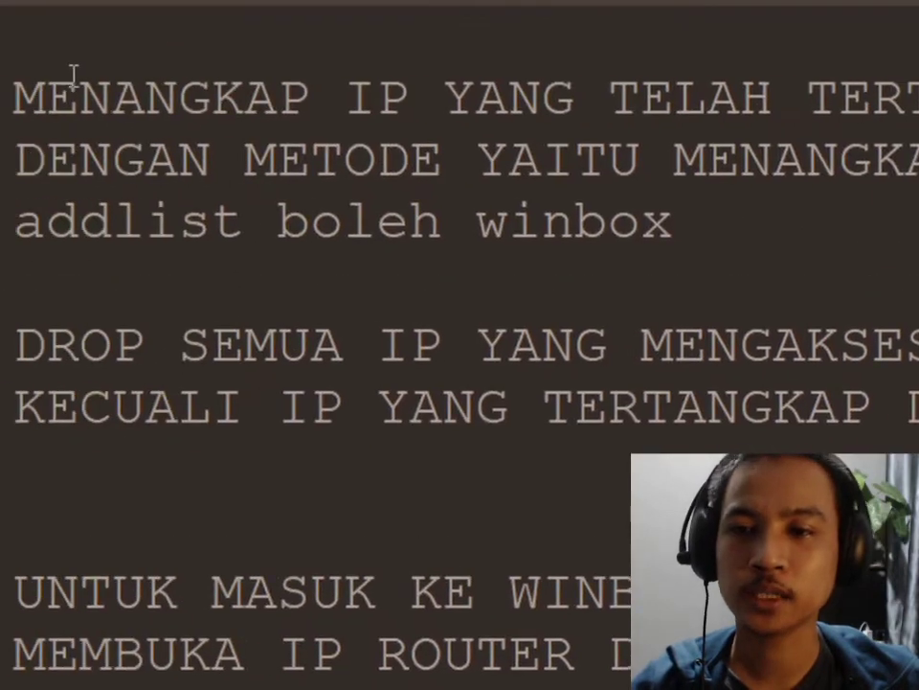
pyautogui.moveTo(76, 80); pyautogui.dragTo(296, 72)
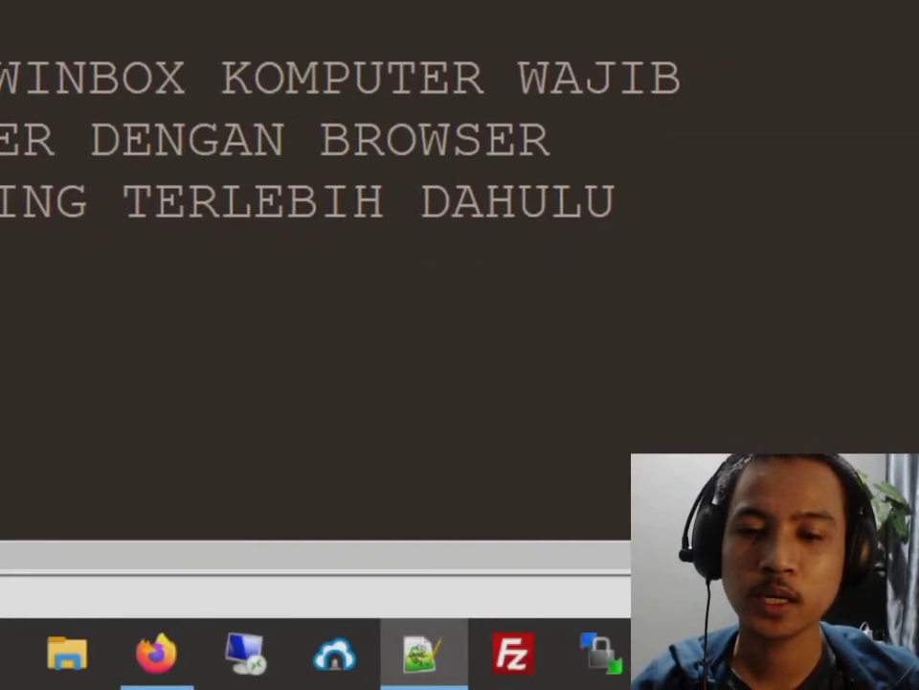
pyautogui.click(837, 653)
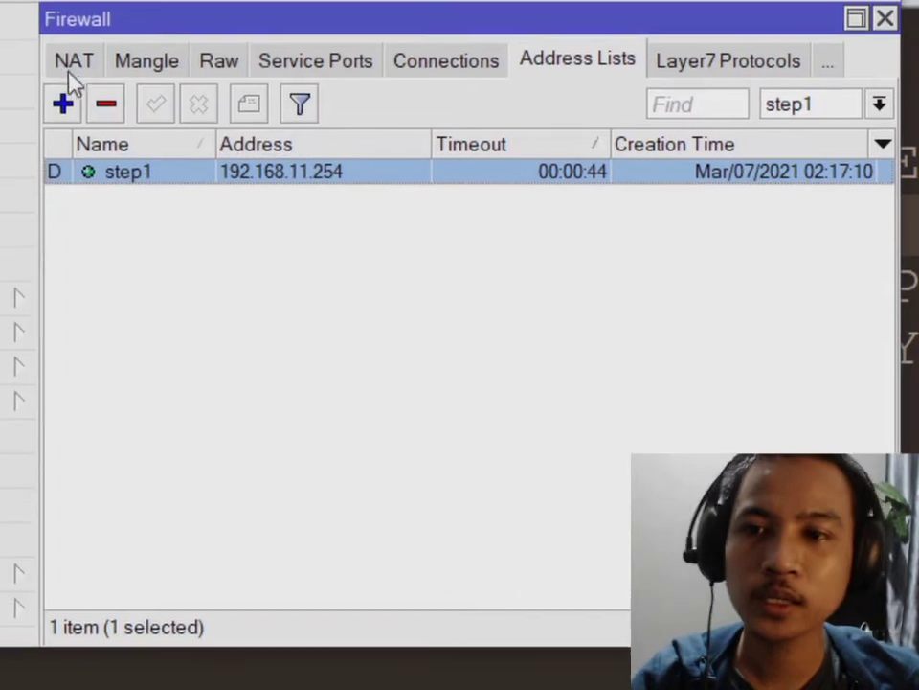
pyautogui.click(67, 69)
pyautogui.click(71, 75)
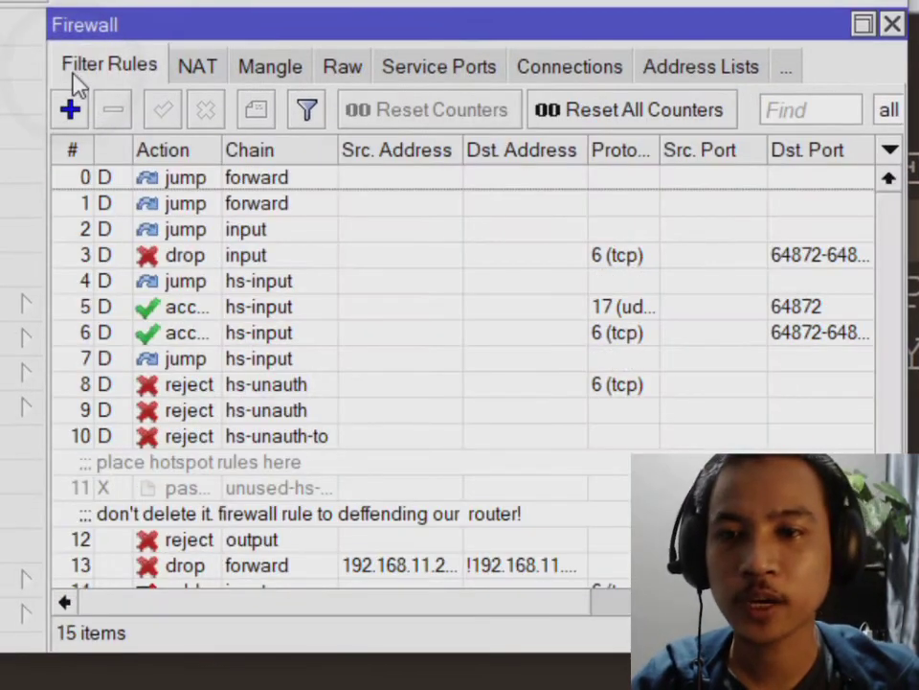
# - Create a new firewall filter rule with chain input and protocol icmp
pyautogui.click(73, 110)
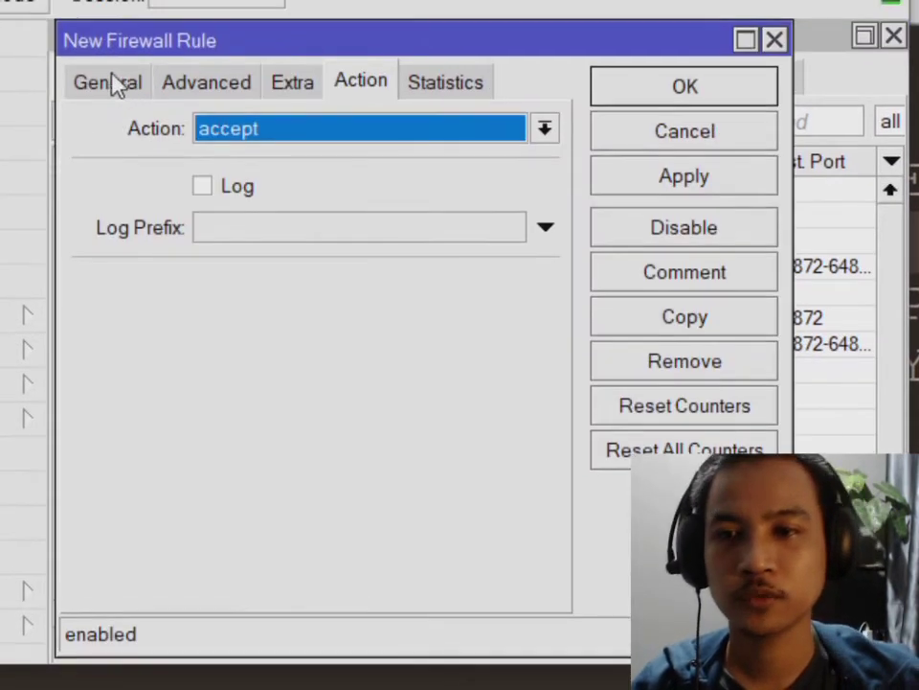
pyautogui.click(117, 83)
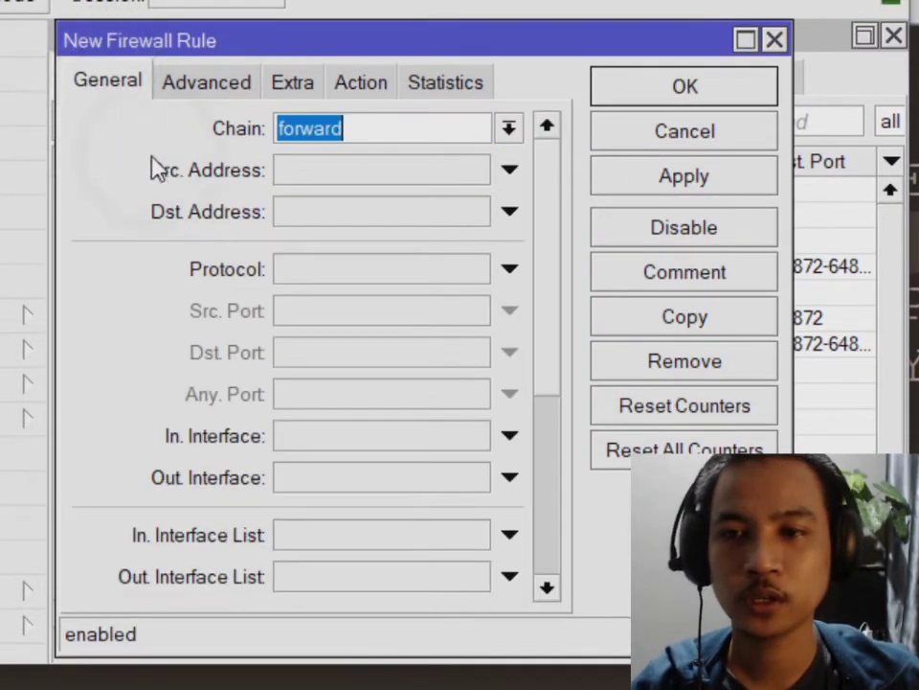
pyautogui.click(509, 128)
pyautogui.click(388, 251)
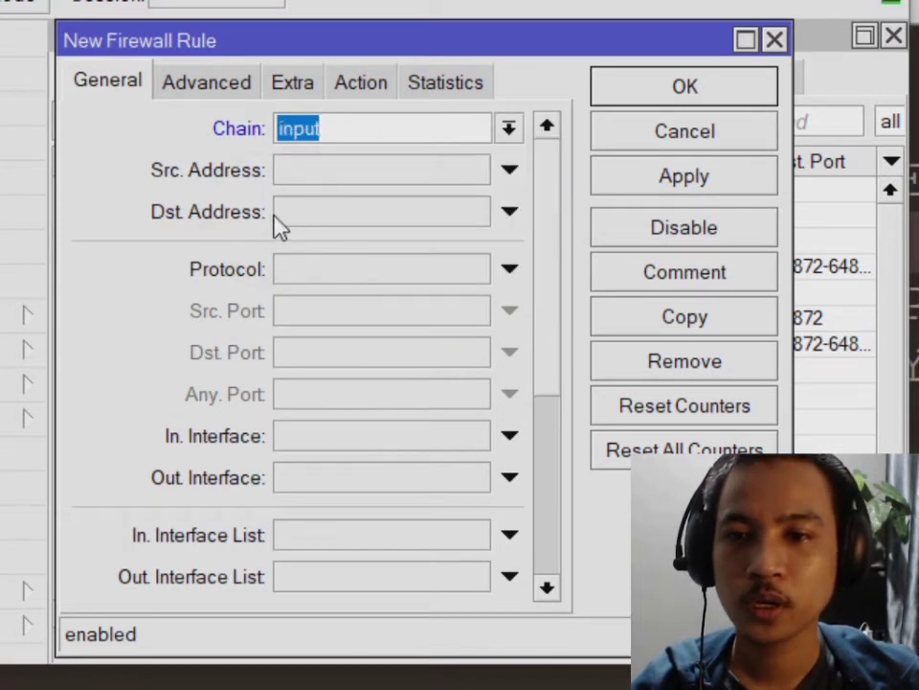
pyautogui.click(433, 269)
pyautogui.click(476, 268)
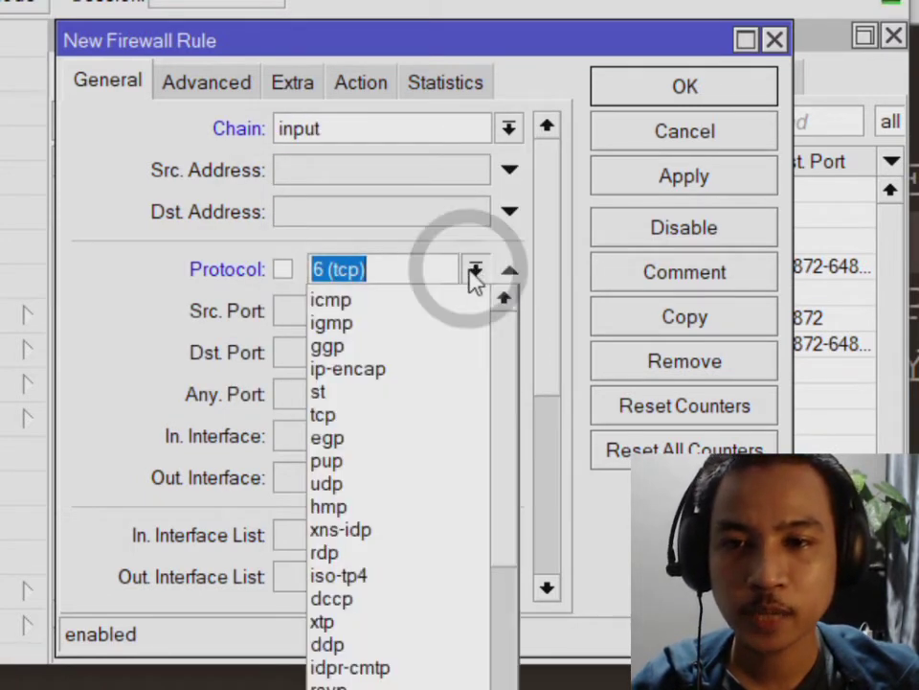
pyautogui.click(402, 305)
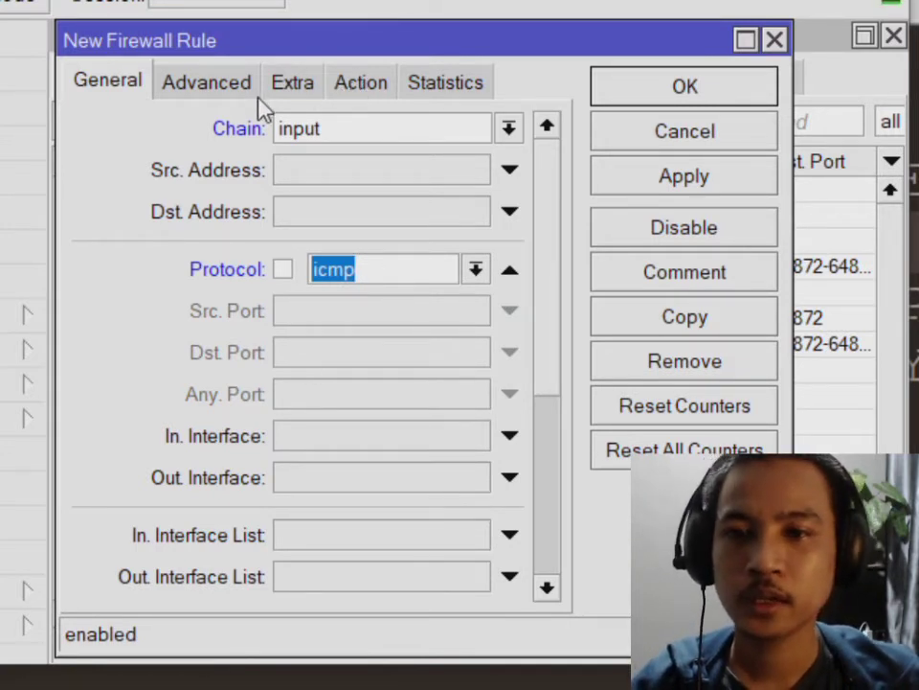
pyautogui.click(360, 82)
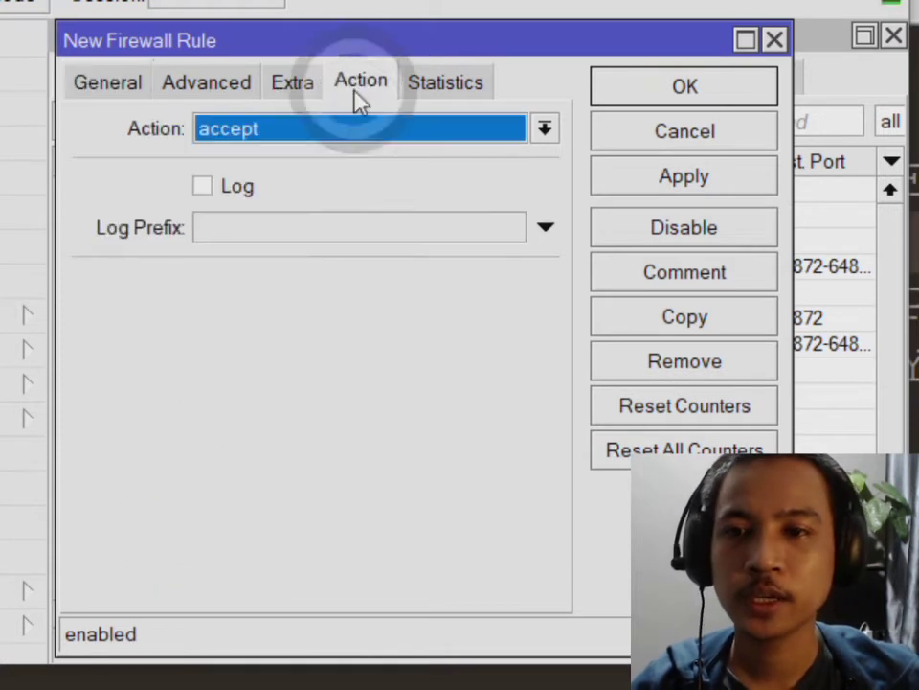
pyautogui.click(345, 129)
pyautogui.click(313, 229)
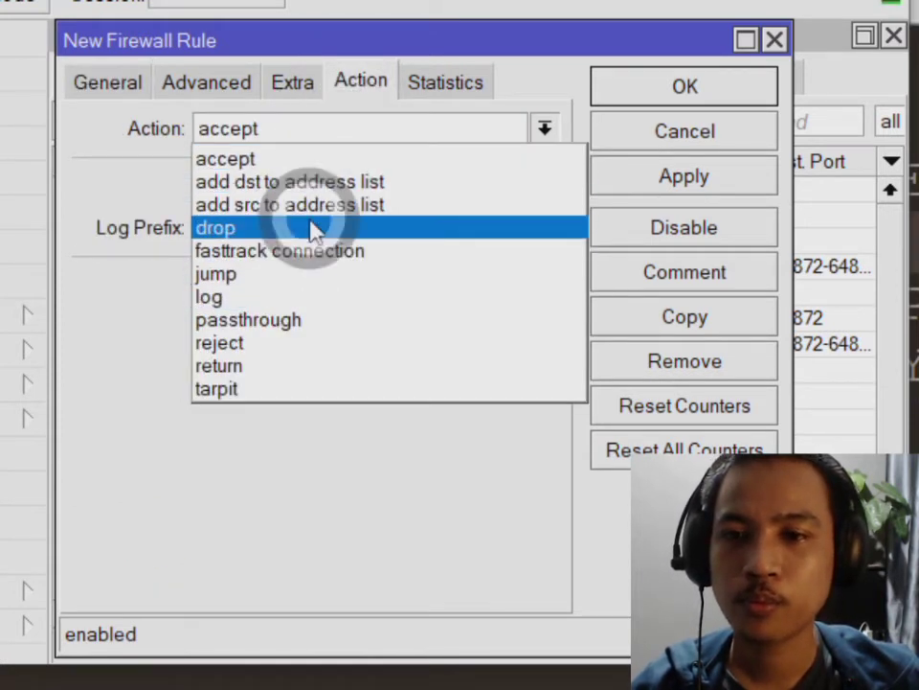
# - Restrict the new rule to the source address list step1, without negating the match
pyautogui.click(232, 94)
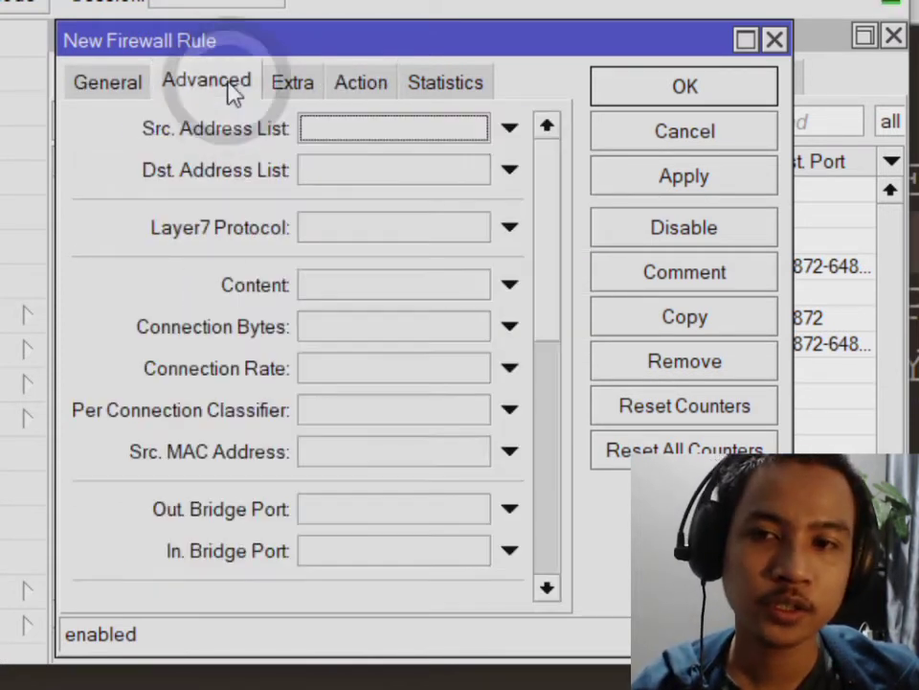
pyautogui.click(326, 131)
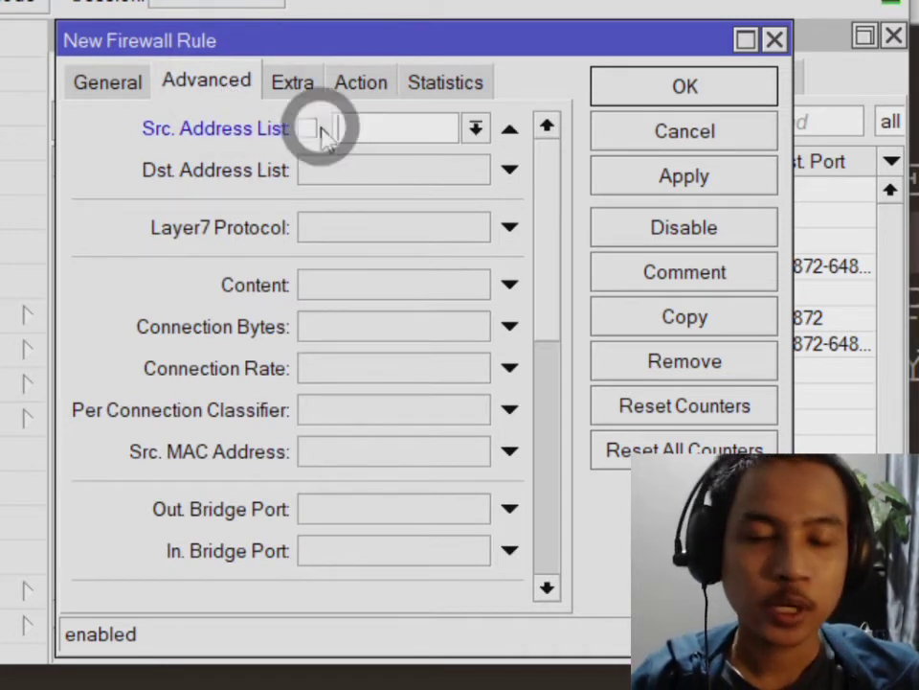
pyautogui.click(306, 129)
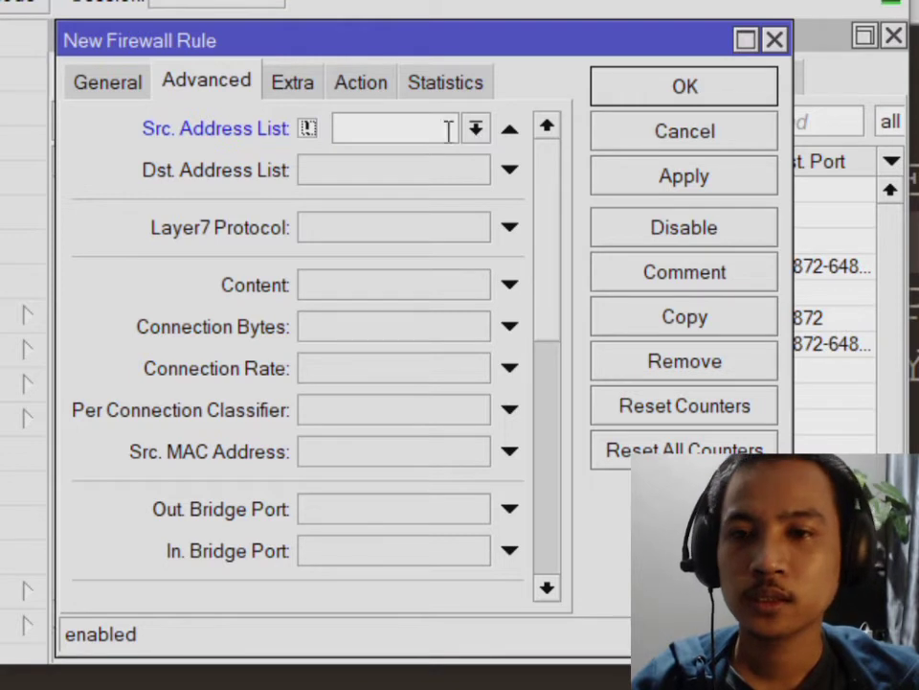
pyautogui.click(308, 127)
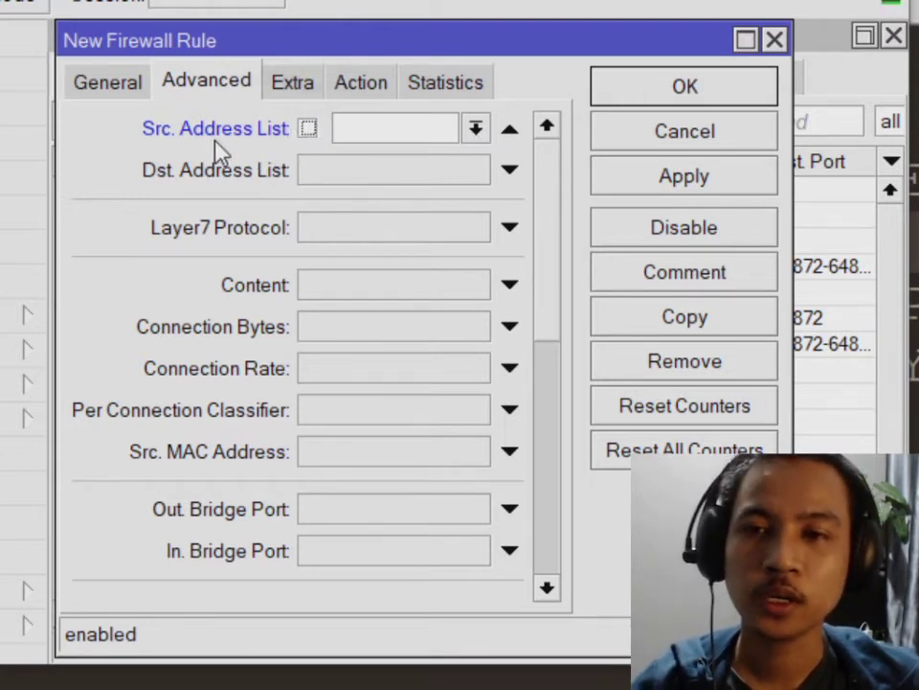
pyautogui.click(476, 128)
pyautogui.click(429, 209)
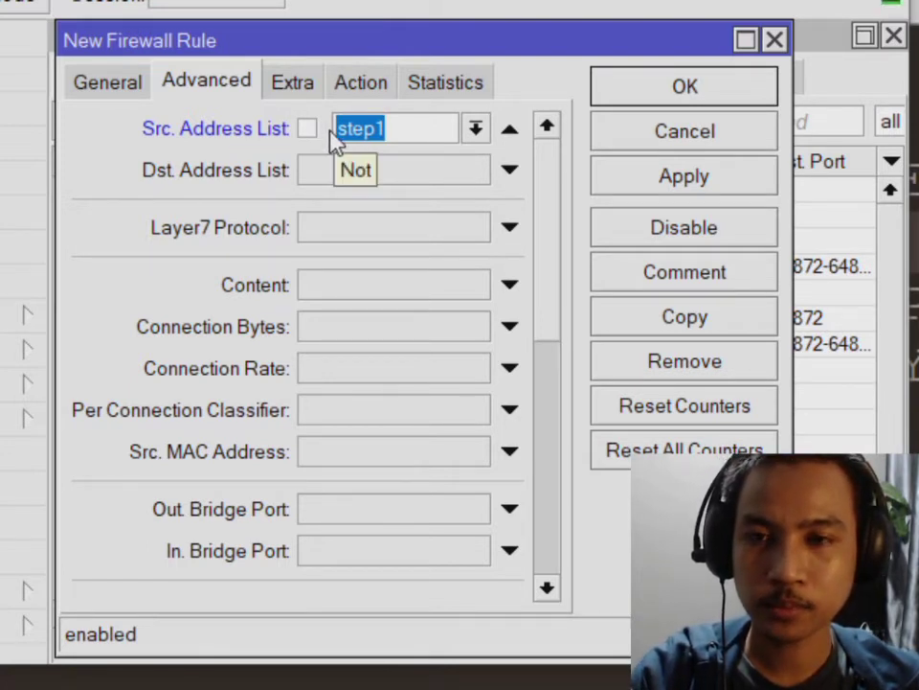
# - Set the rule's action to add src to address list, with bolehwinbox as the address list and the default timeout kept
pyautogui.click(371, 83)
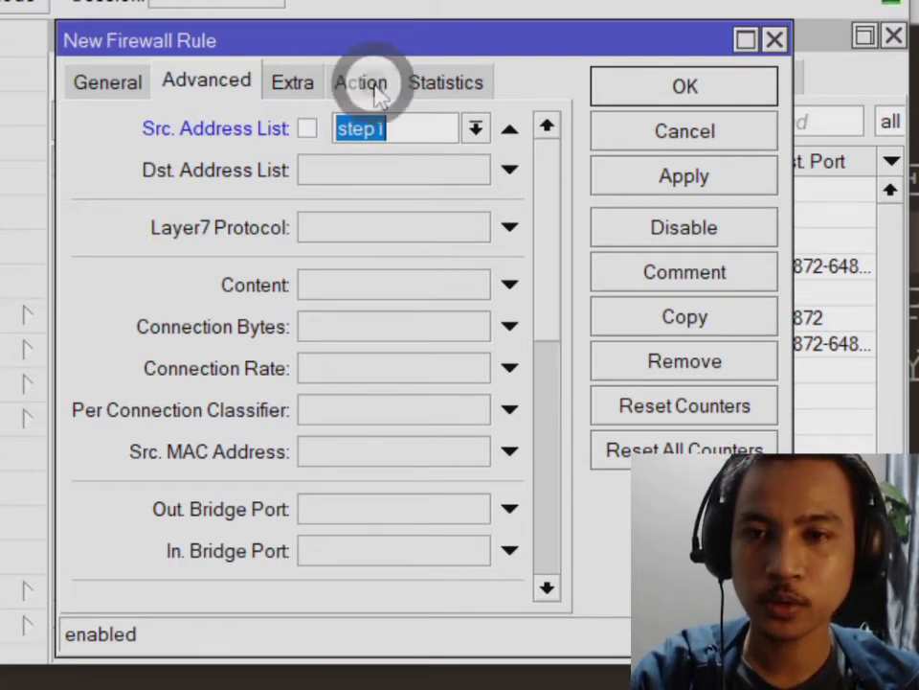
pyautogui.click(379, 134)
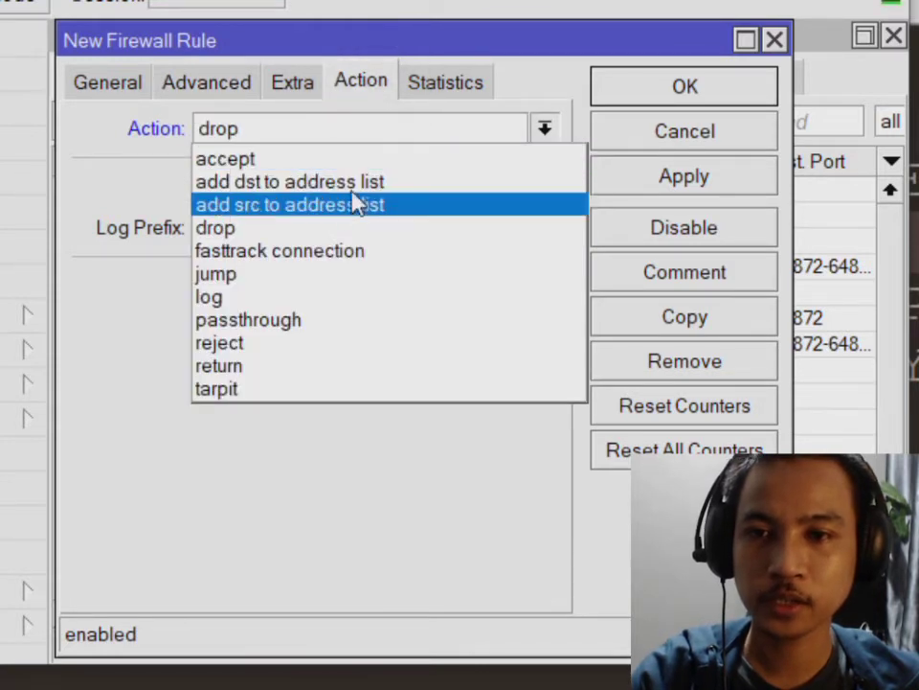
pyautogui.click(348, 209)
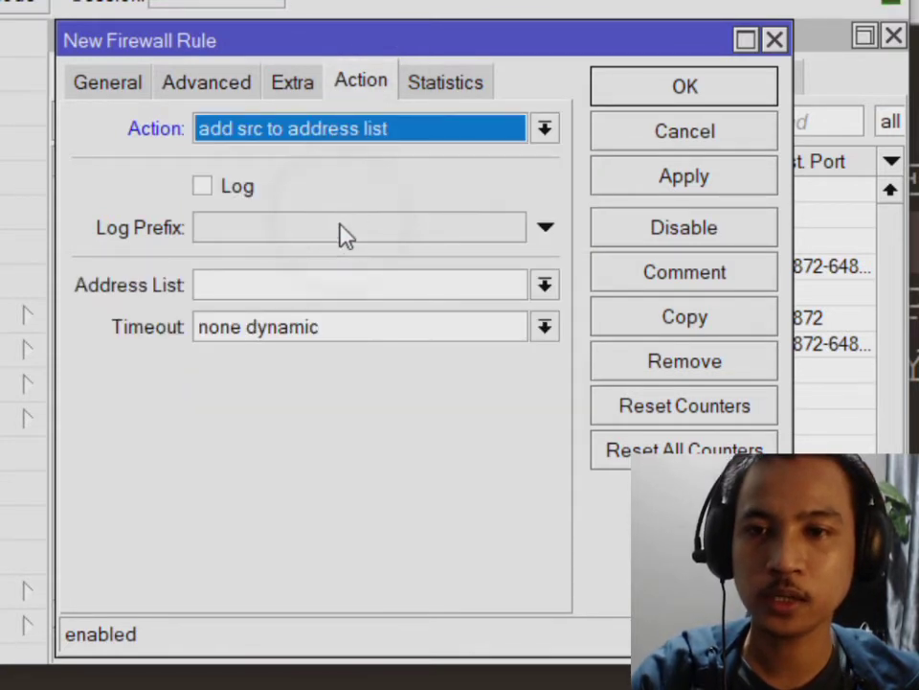
pyautogui.click(318, 279)
pyautogui.click(115, 82)
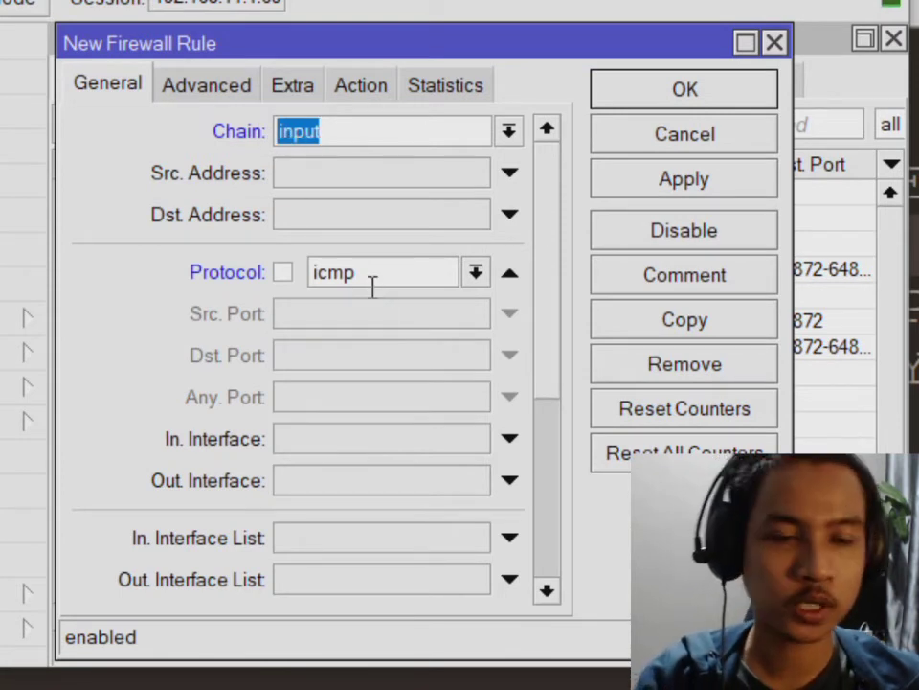
pyautogui.click(232, 76)
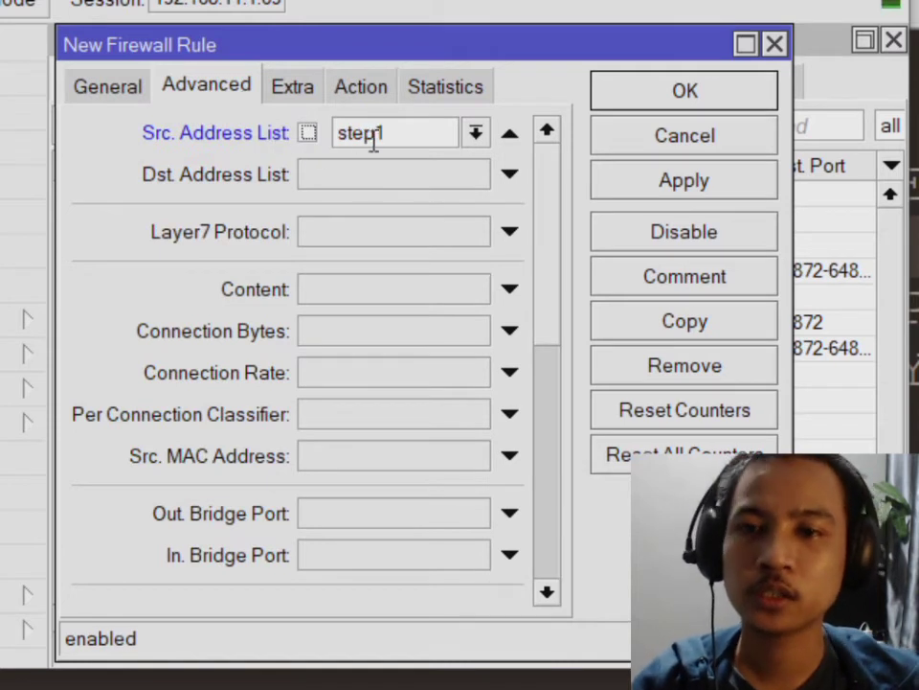
pyautogui.click(361, 88)
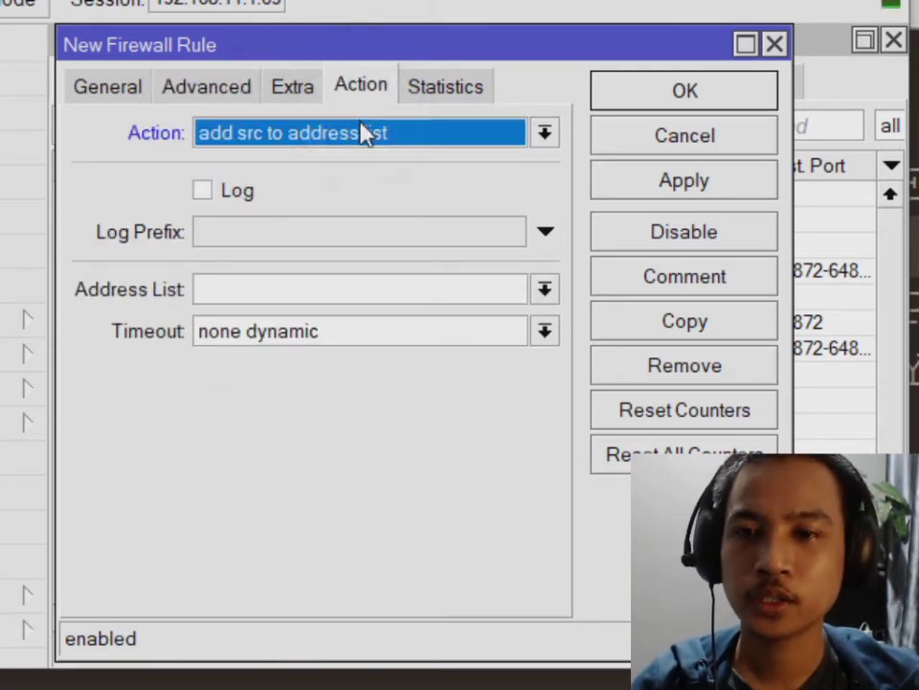
pyautogui.click(276, 289)
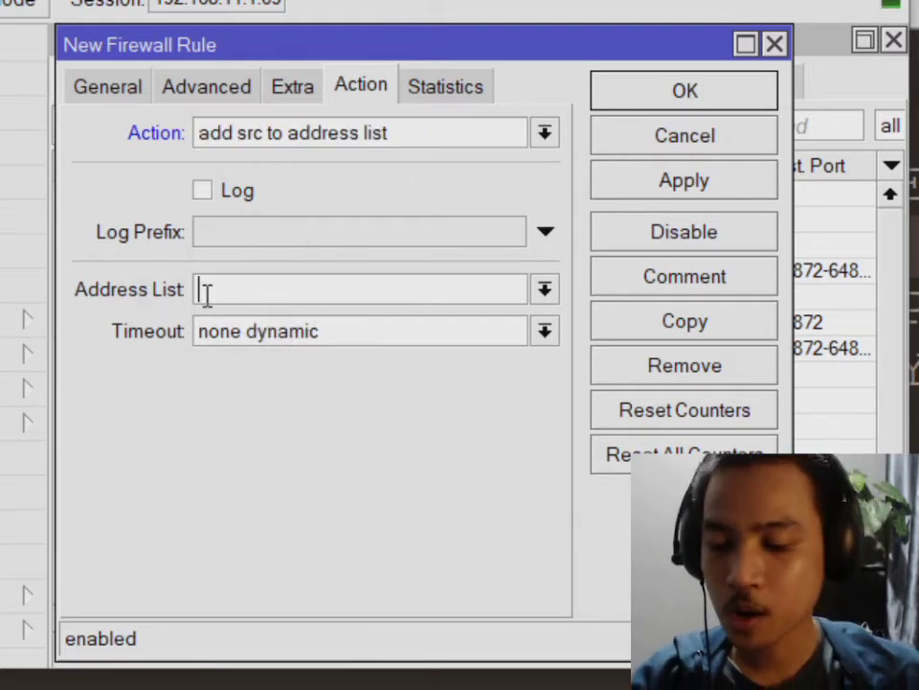
pyautogui.write('boleh')
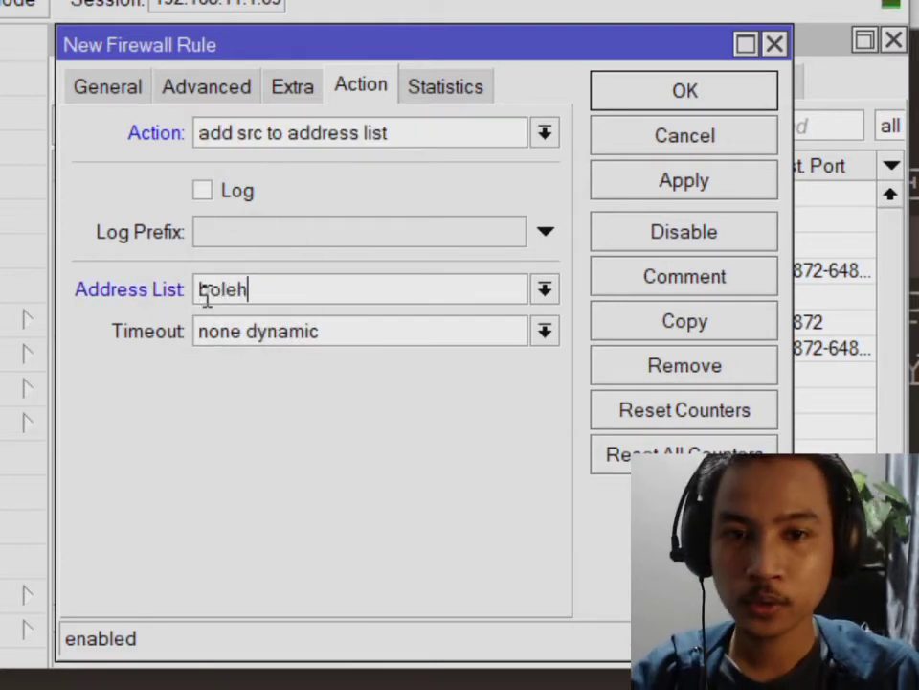
pyautogui.write('winbox')
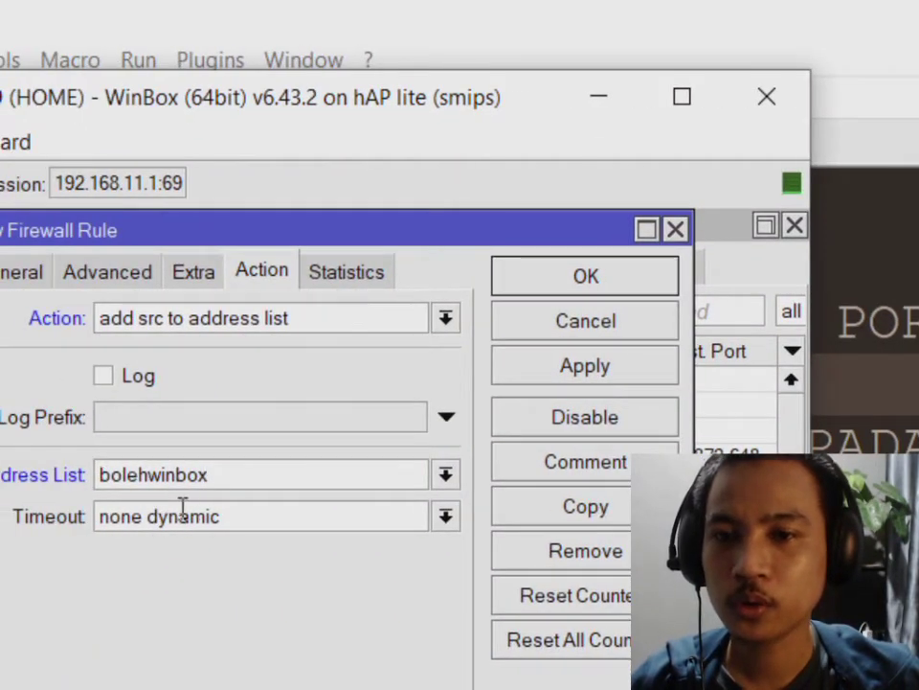
pyautogui.click(350, 521)
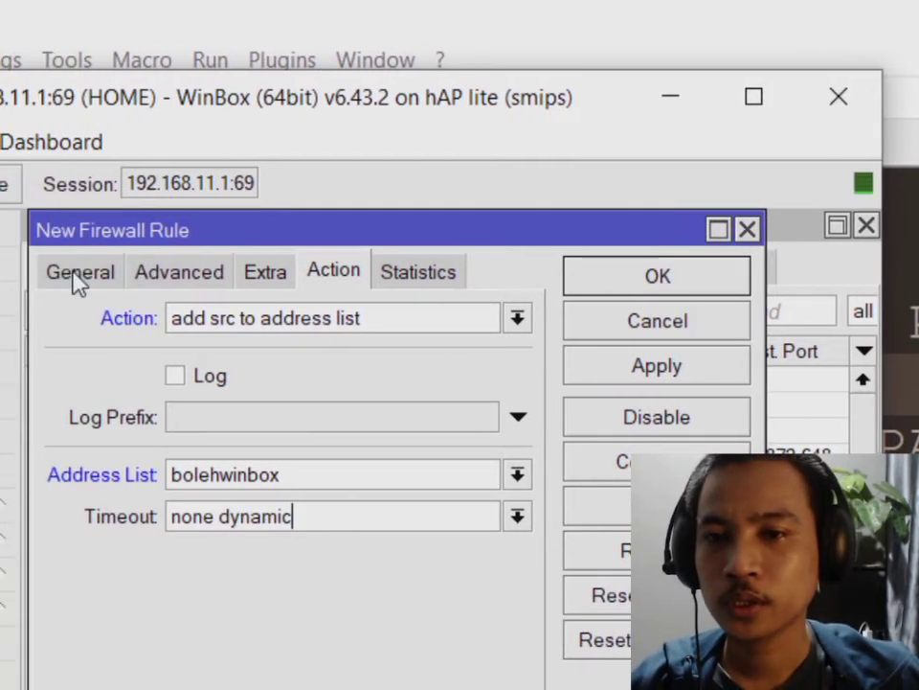
# - Review the new rule's settings and save it, and display the firewall's address lists
pyautogui.click(14, 273)
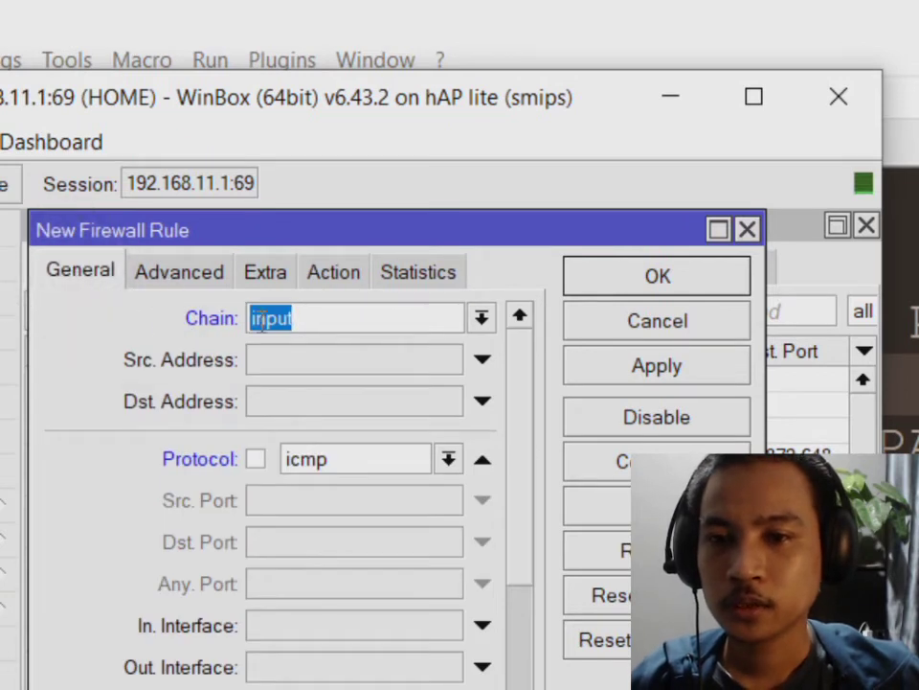
pyautogui.click(185, 275)
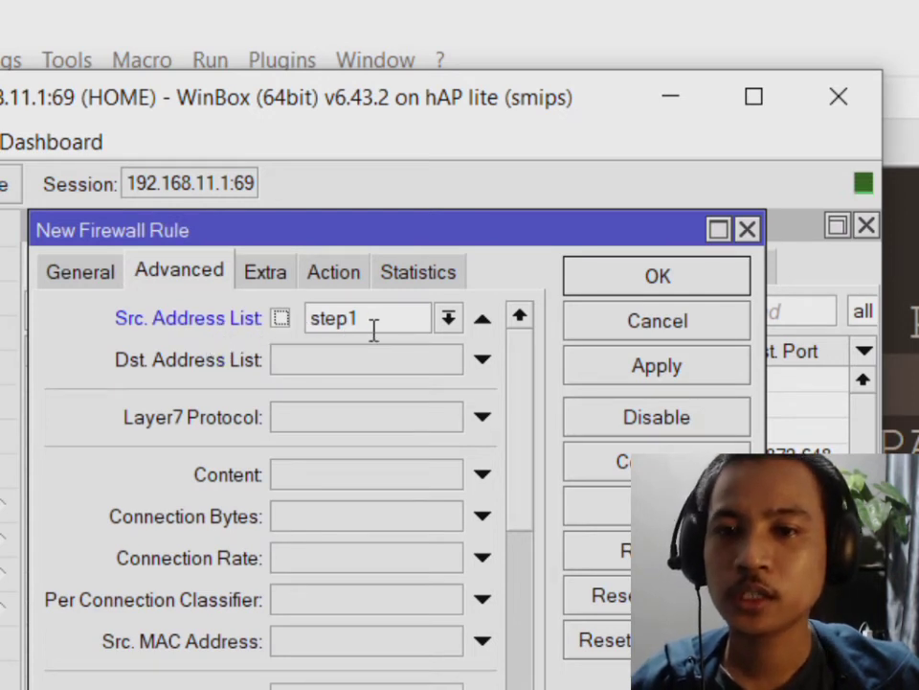
pyautogui.click(349, 279)
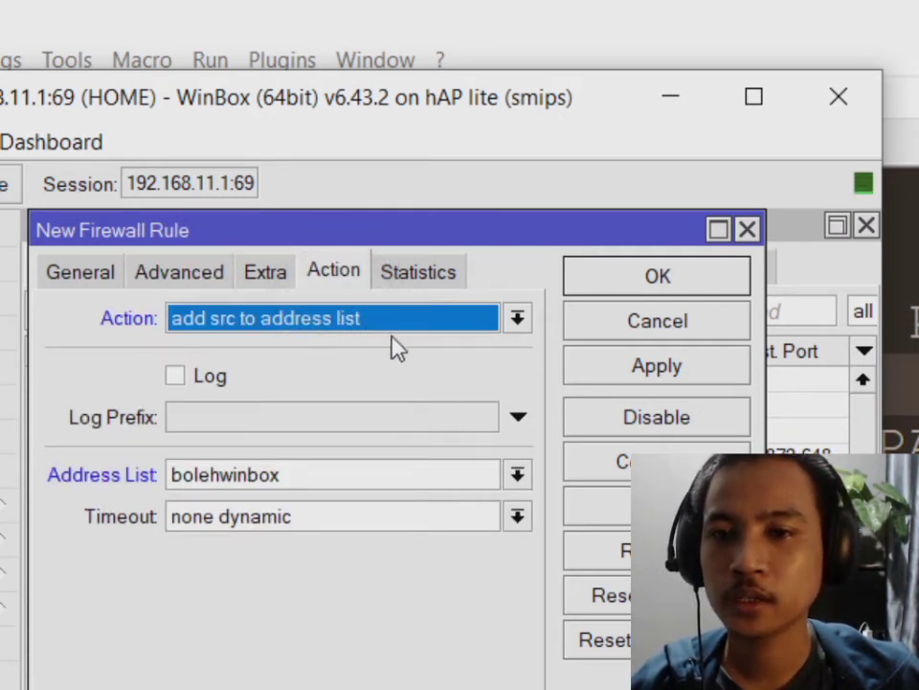
pyautogui.click(637, 287)
pyautogui.click(642, 271)
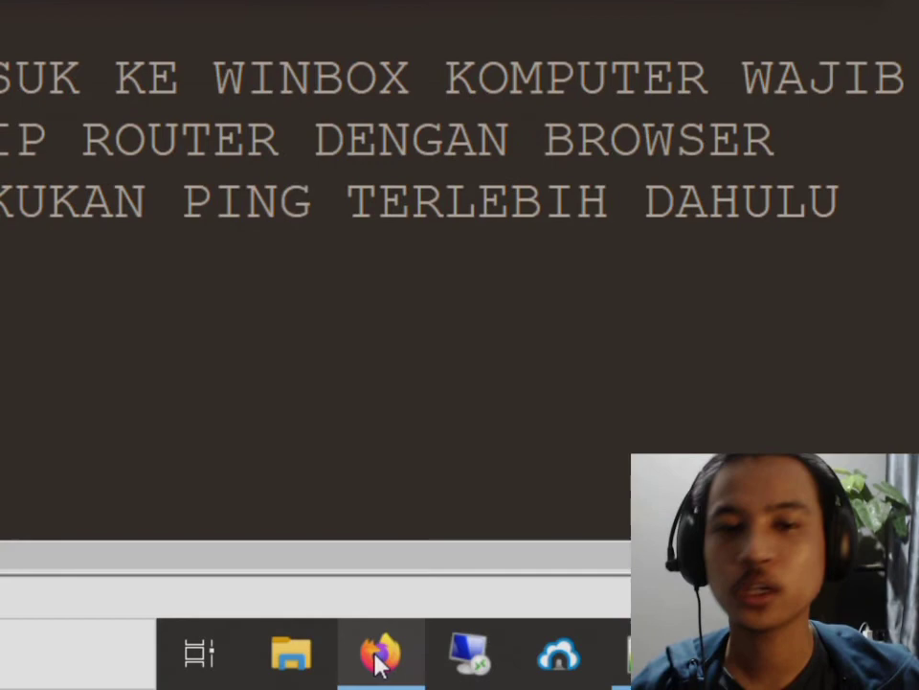
# - Bring up Firefox and a Command Prompt, and move the WinBox window so both stay in view
pyautogui.click(376, 655)
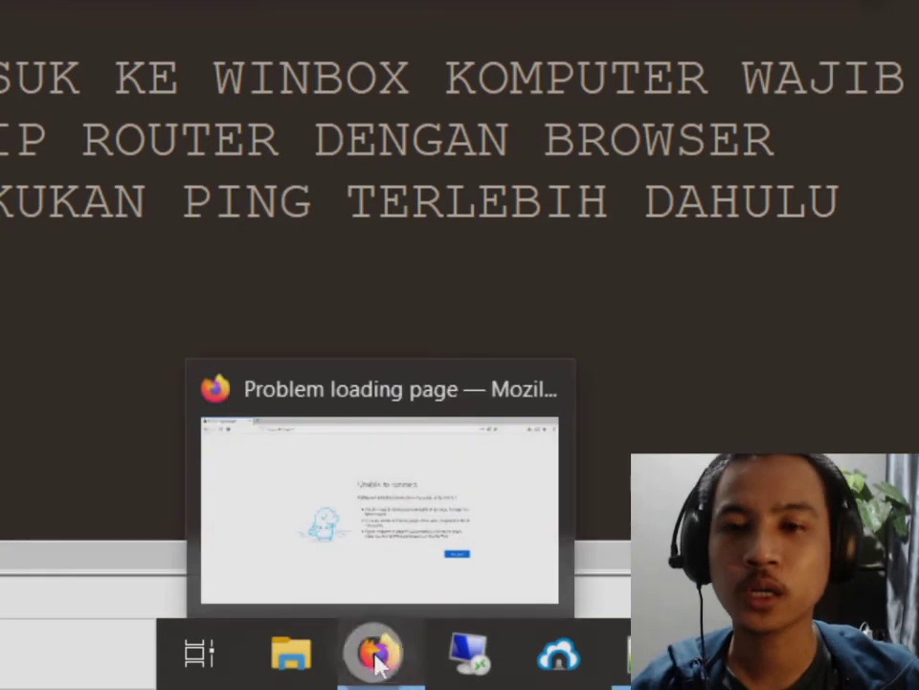
pyautogui.click(64, 74)
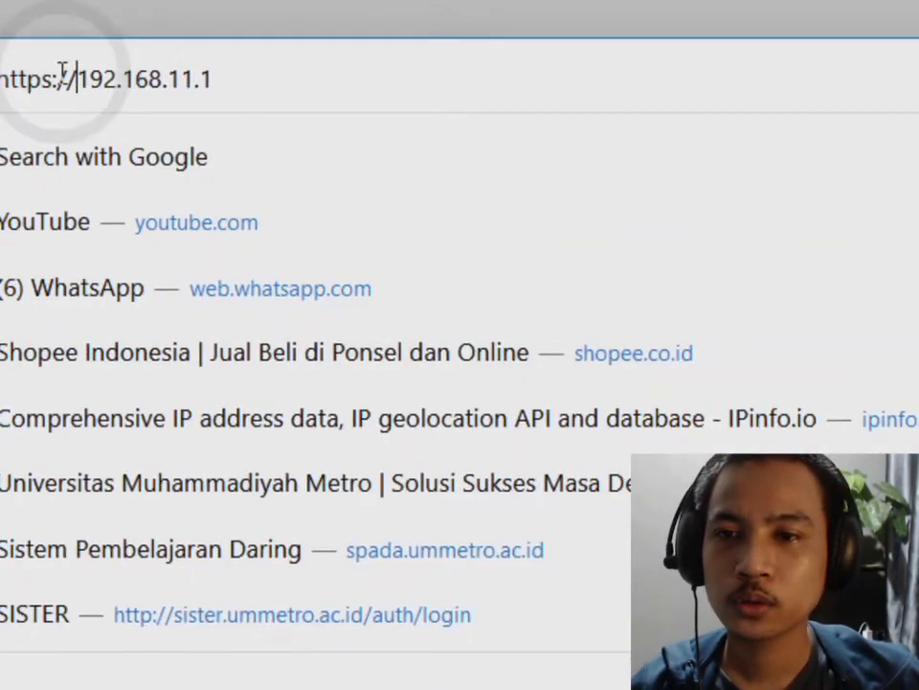
pyautogui.click(473, 364)
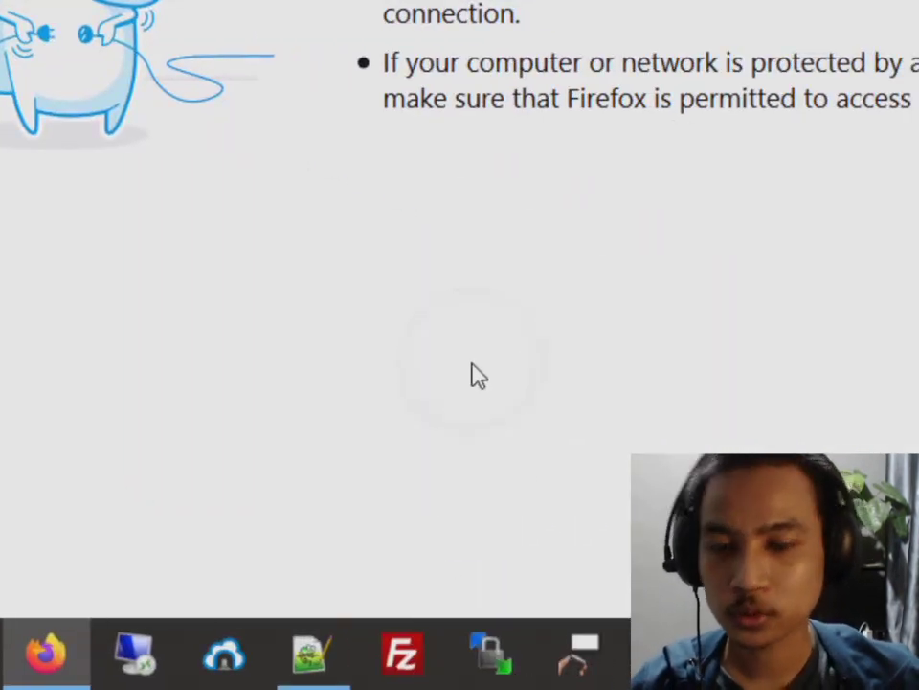
pyautogui.press('Return')
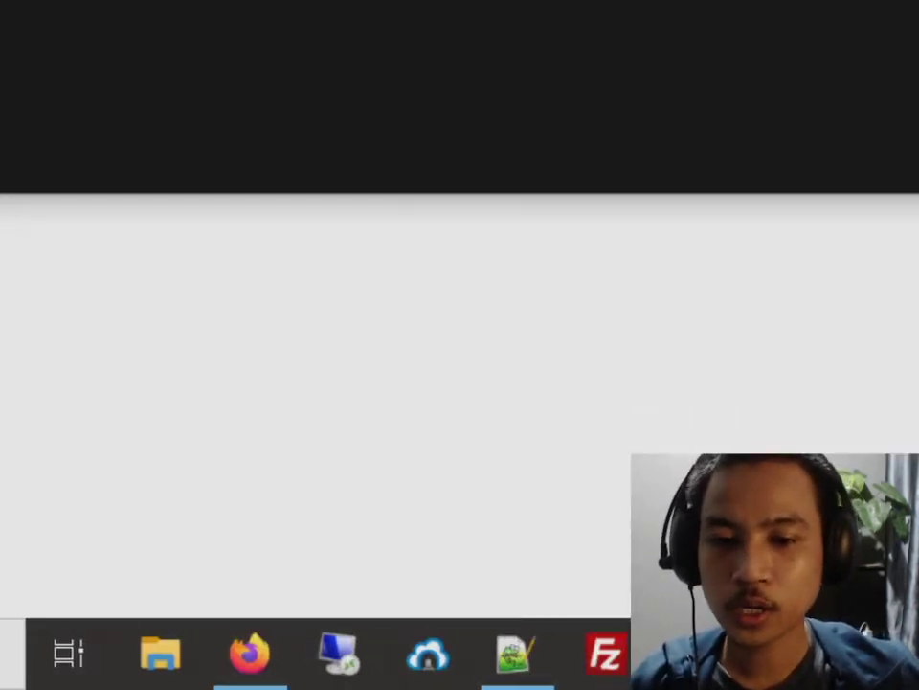
pyautogui.click(661, 418)
pyautogui.click(508, 87)
pyautogui.moveTo(507, 86); pyautogui.dragTo(831, 81)
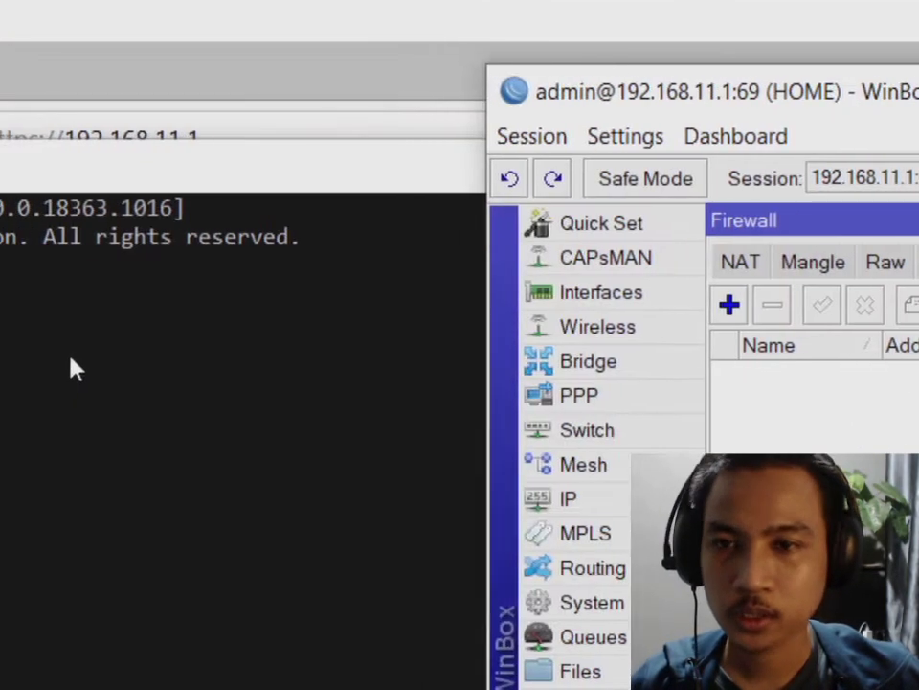
# - Ping the router at 192.168.11.1 from Command Prompt to test the ICMP knock
pyautogui.click(72, 357)
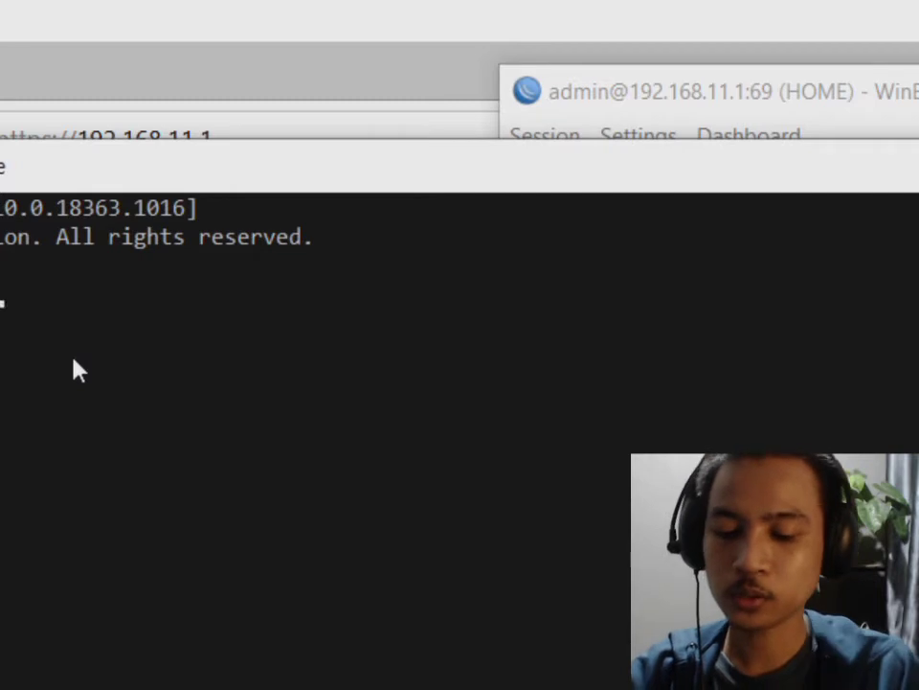
pyautogui.write('11.2')
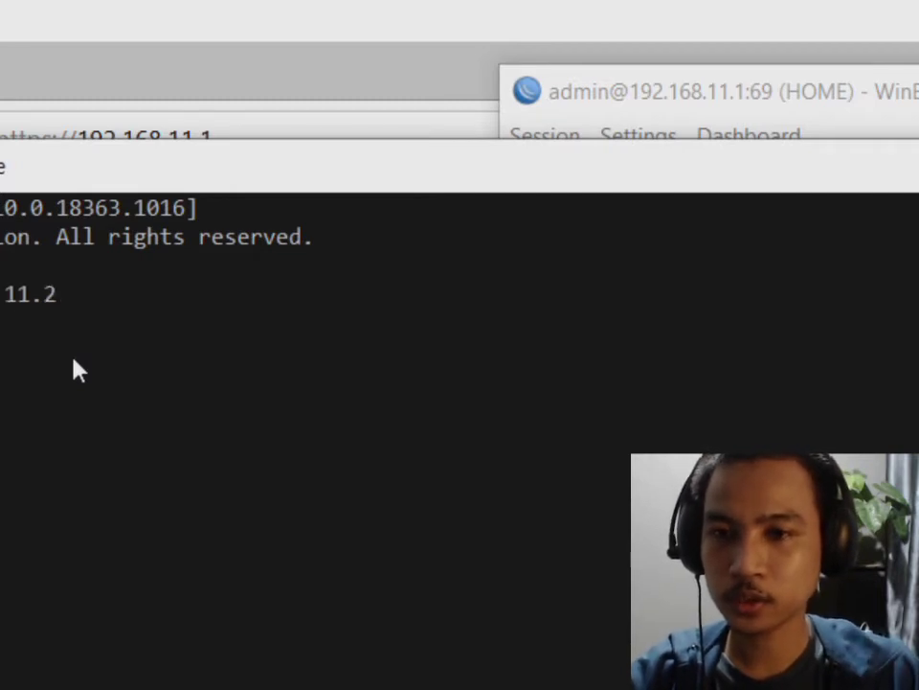
pyautogui.press('BackSpace')
pyautogui.write('168.')
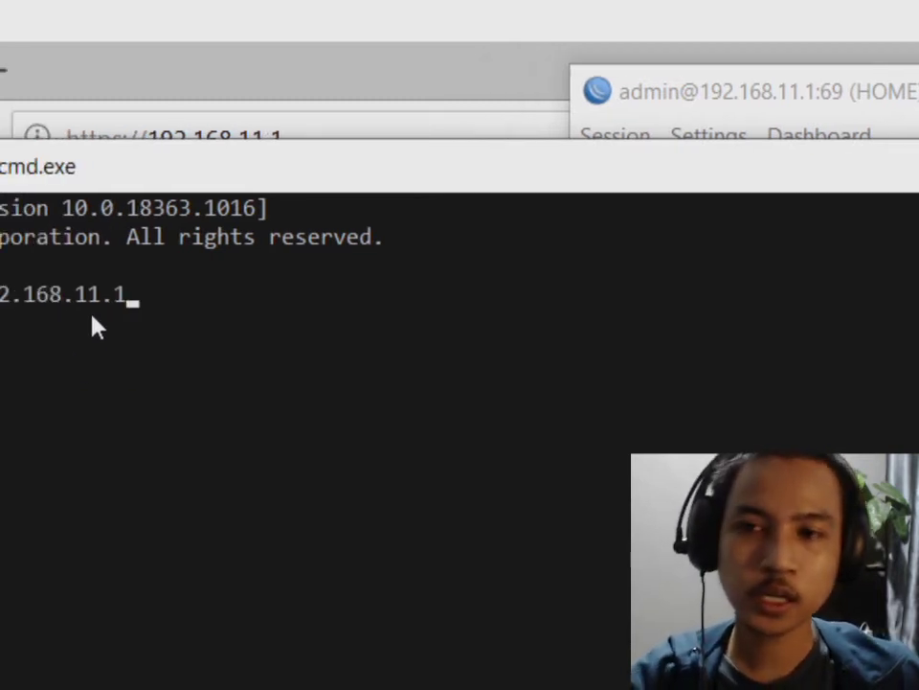
pyautogui.press('Return')
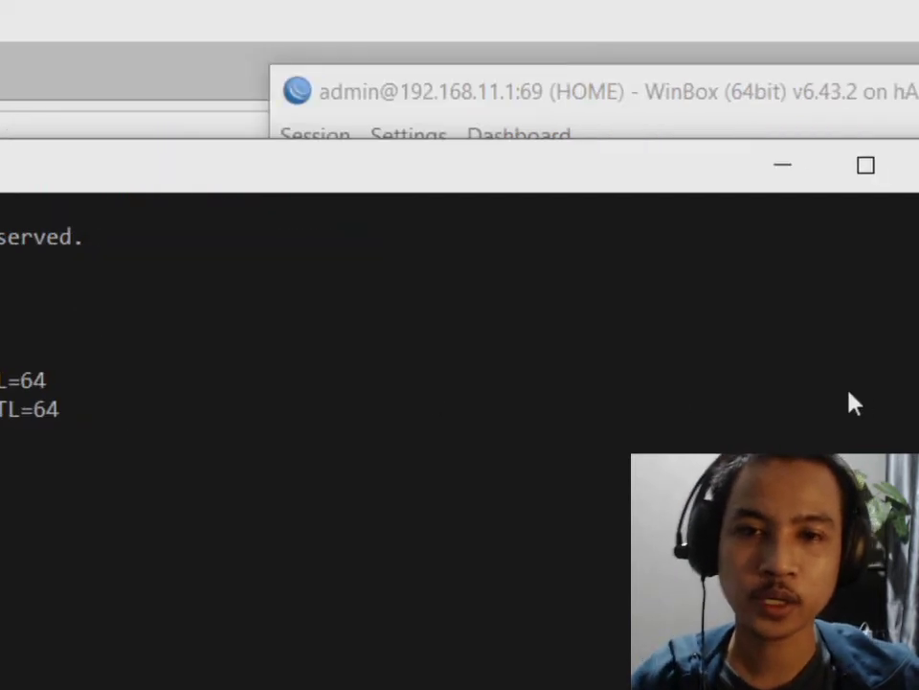
# - Switch back to WinBox and check the firewall's bolehwinbox, speedtest and step1 address lists one after another, ending on step1
pyautogui.click(855, 380)
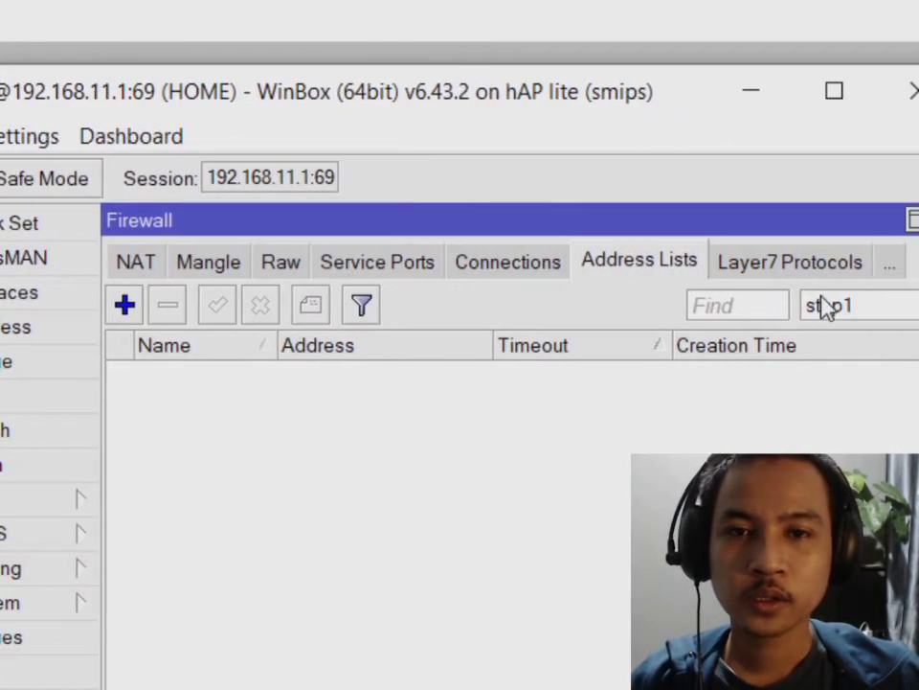
pyautogui.click(863, 307)
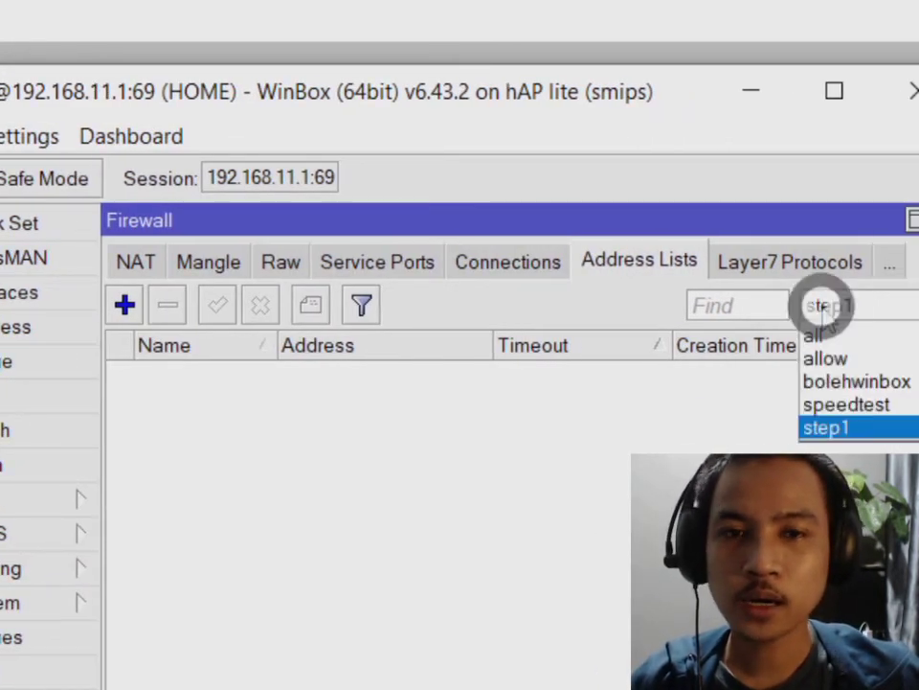
pyautogui.click(835, 389)
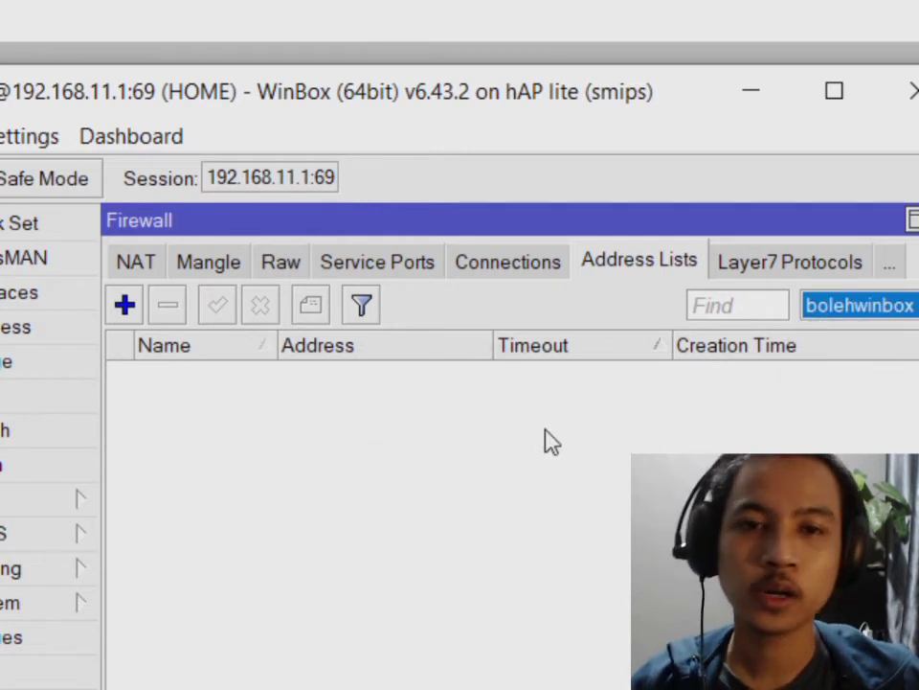
pyautogui.click(831, 304)
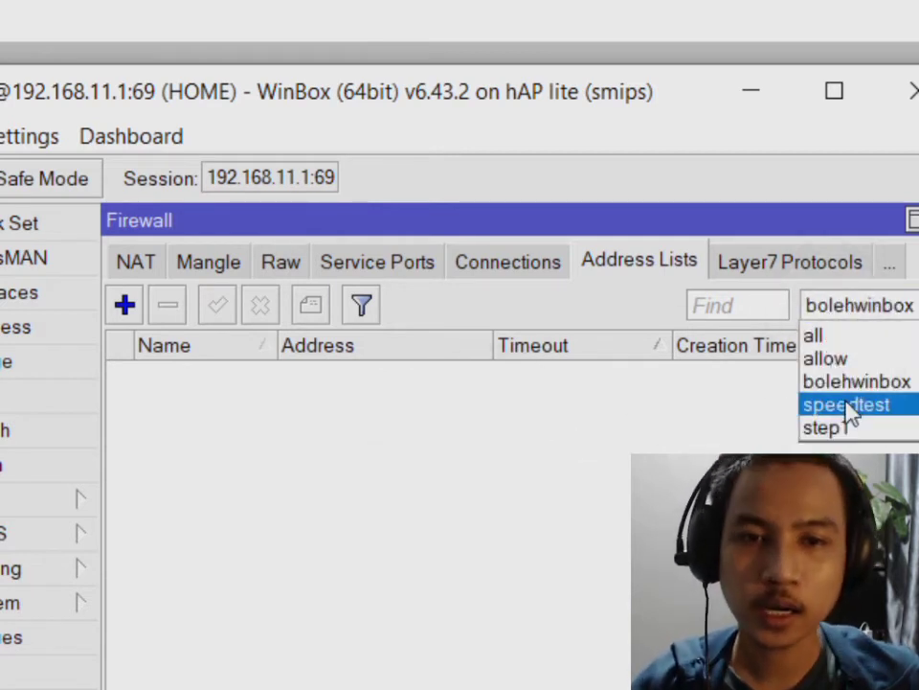
pyautogui.click(848, 406)
pyautogui.click(866, 305)
pyautogui.click(845, 428)
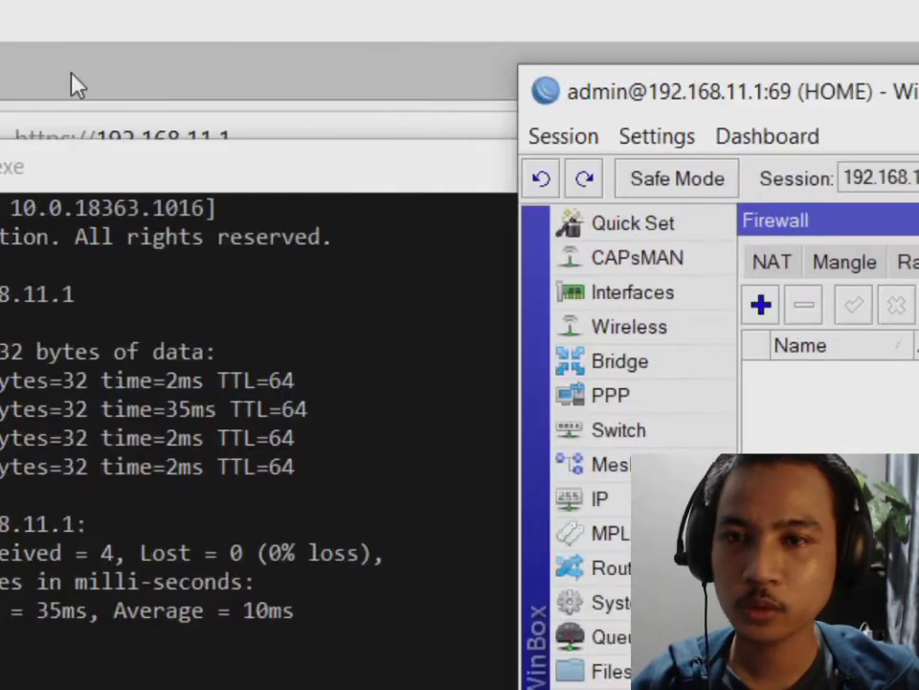
pyautogui.click(77, 86)
pyautogui.moveTo(95, 137); pyautogui.dragTo(73, 134)
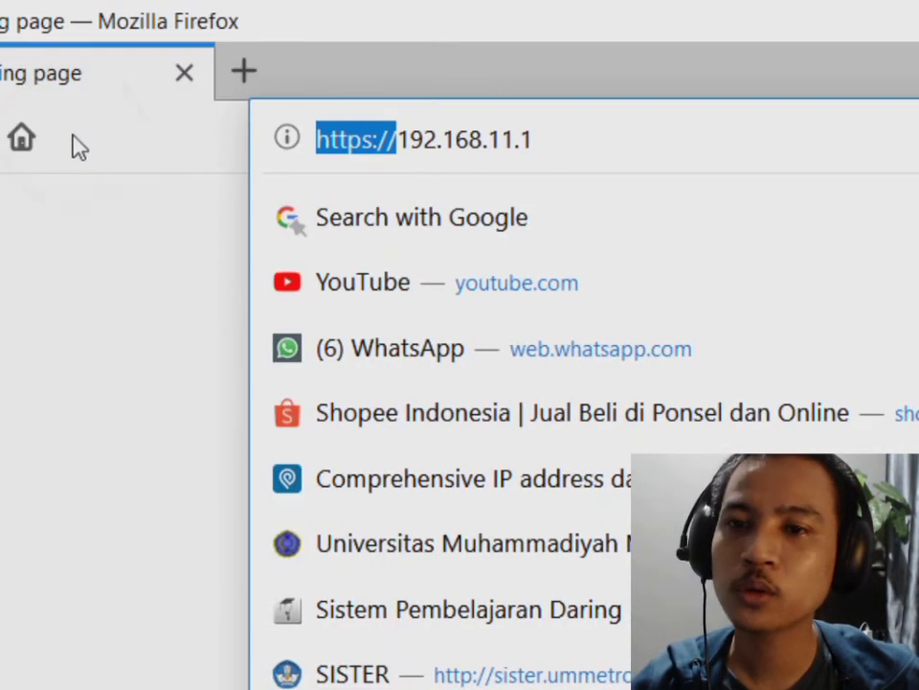
pyautogui.press('Delete')
pyautogui.press('Return')
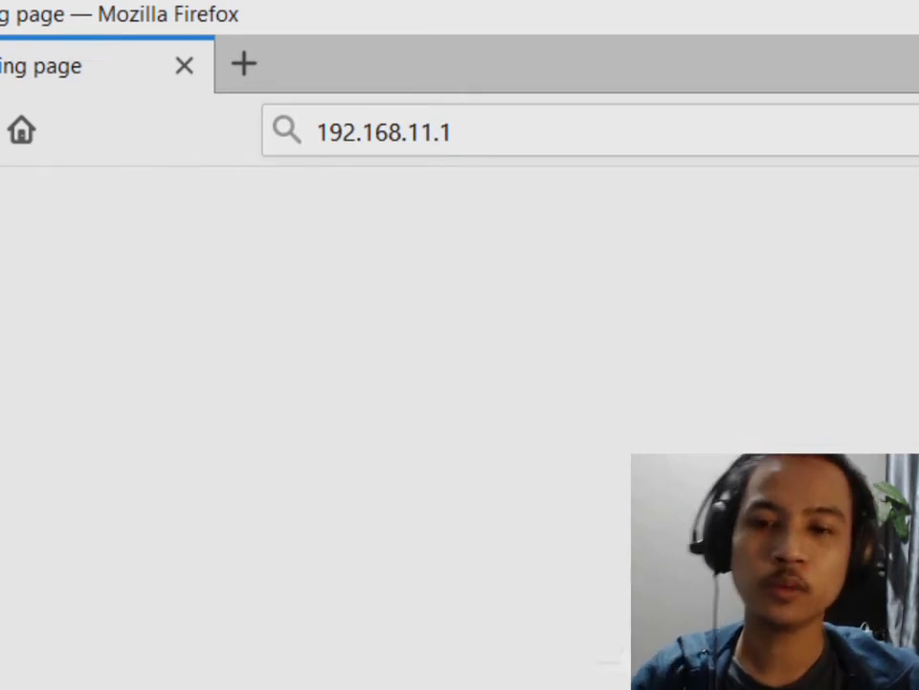
pyautogui.click(769, 668)
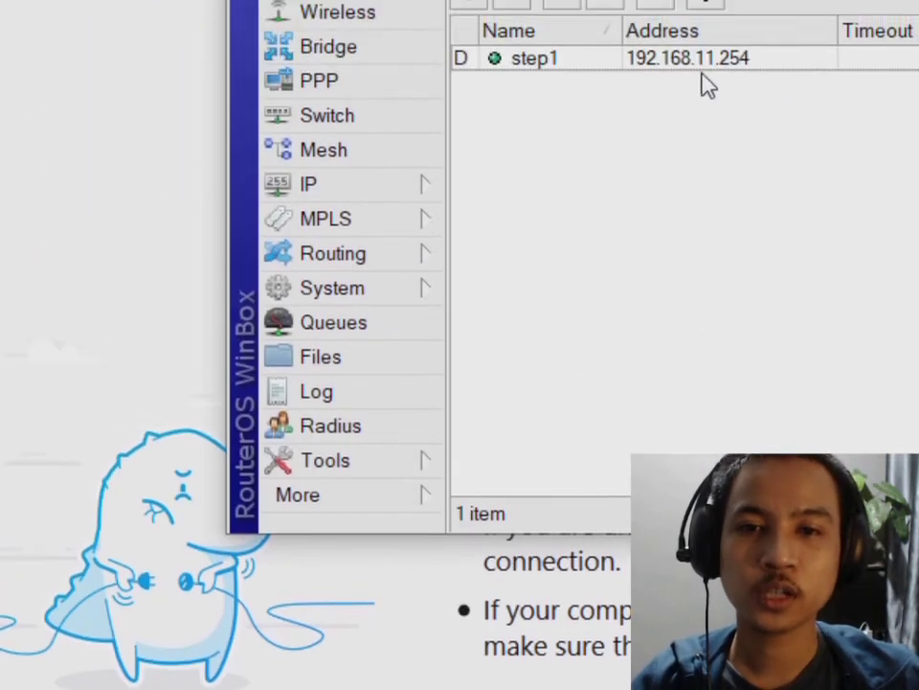
pyautogui.click(718, 85)
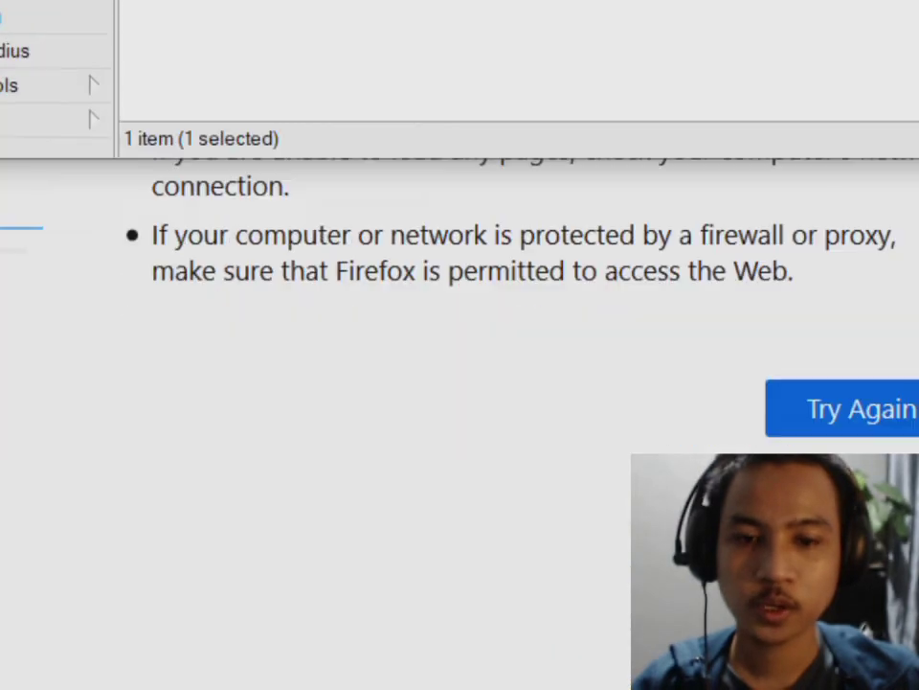
# - Repeat the router ping in Command Prompt, and filter the firewall's address lists in WinBox by bolehwinbox
pyautogui.click(834, 656)
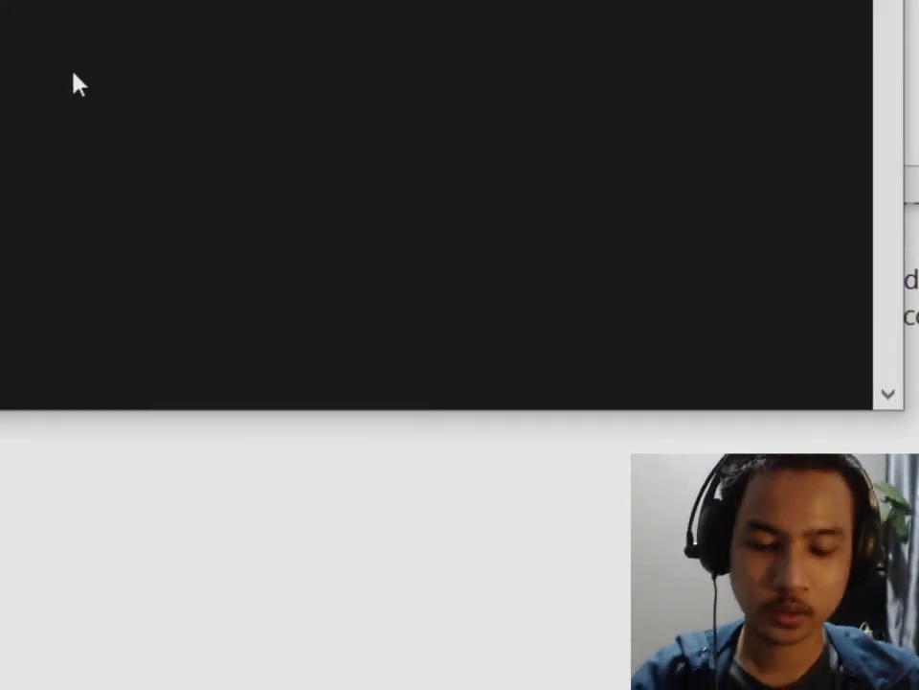
pyautogui.click(851, 72)
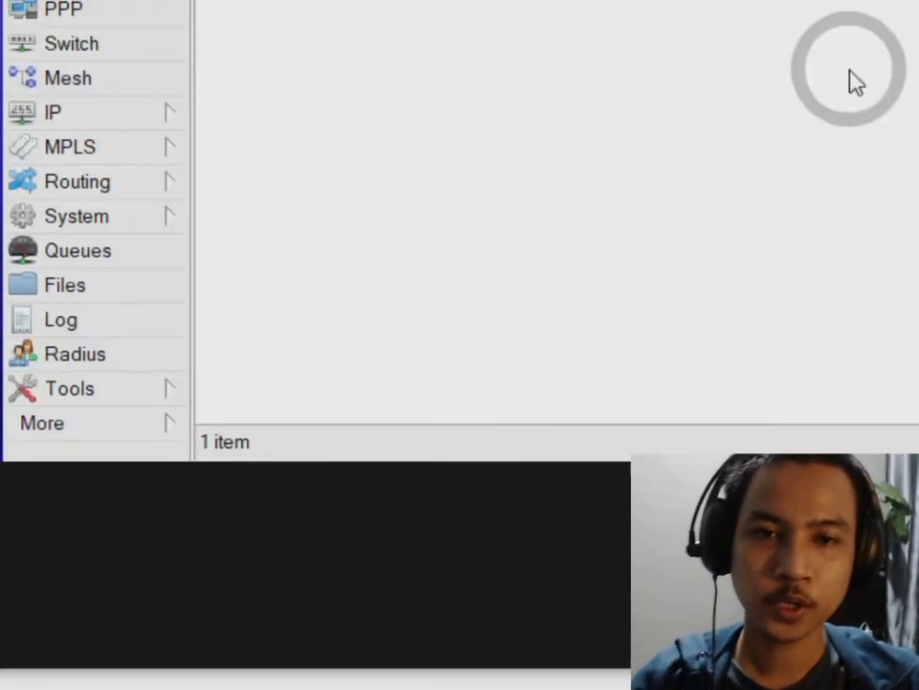
pyautogui.click(850, 74)
pyautogui.click(829, 150)
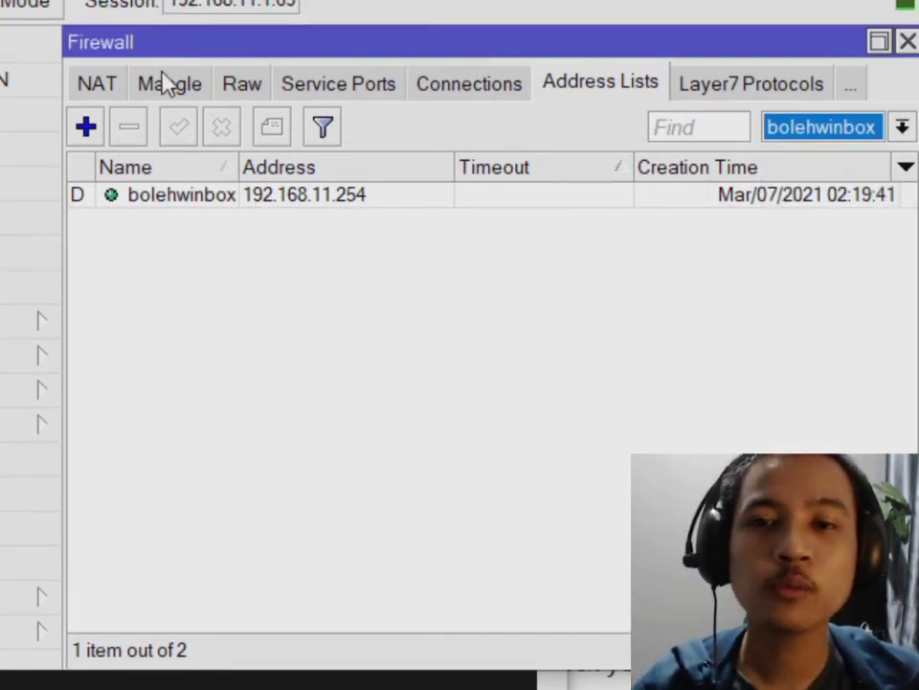
# - Start a new firewall filter rule on the input chain with protocol tcp and destination port 69
pyautogui.click(109, 27)
pyautogui.click(110, 30)
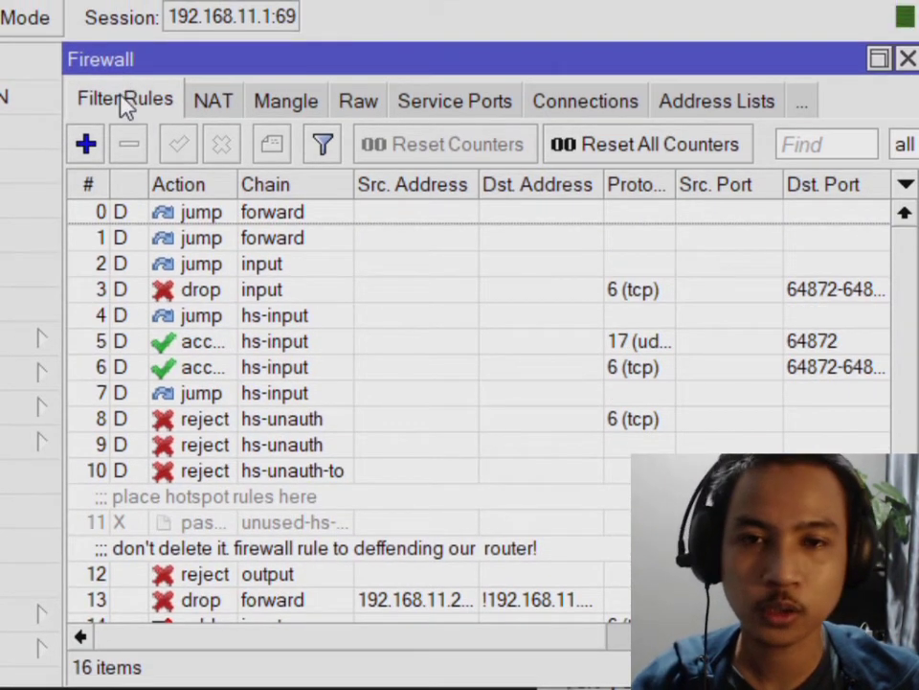
pyautogui.click(86, 143)
pyautogui.click(121, 106)
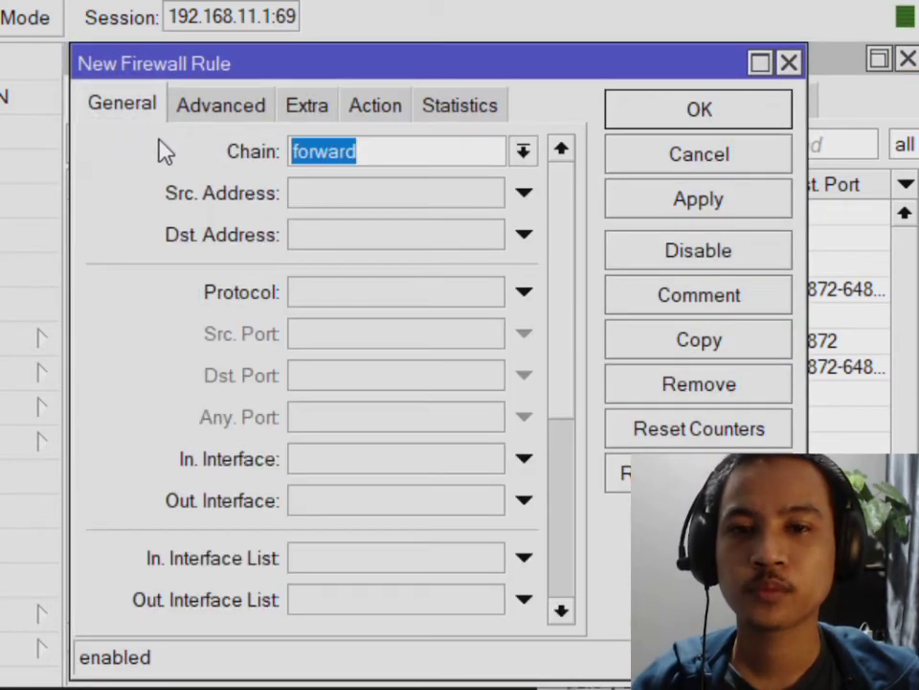
pyautogui.click(524, 151)
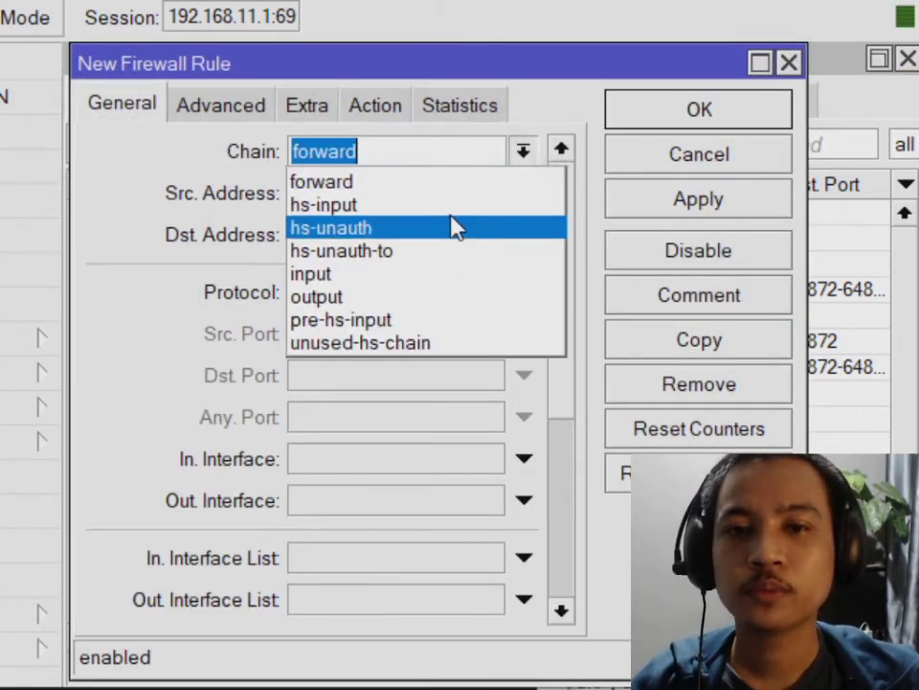
pyautogui.click(447, 272)
pyautogui.click(431, 293)
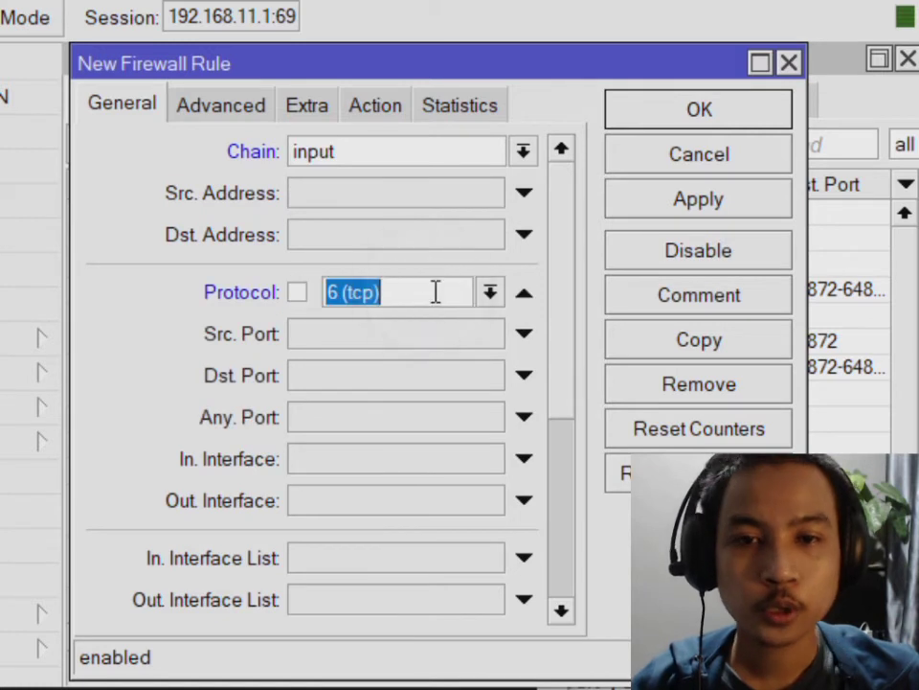
pyautogui.click(340, 377)
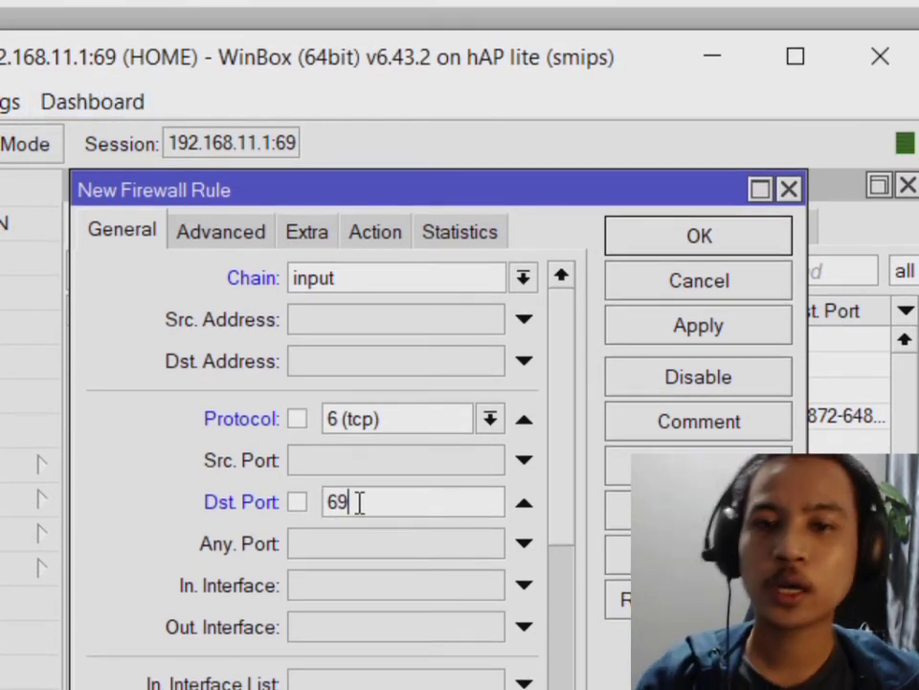
# - Try 8291 as the rule's destination port, and restore it to 69
pyautogui.moveTo(361, 502); pyautogui.dragTo(308, 498)
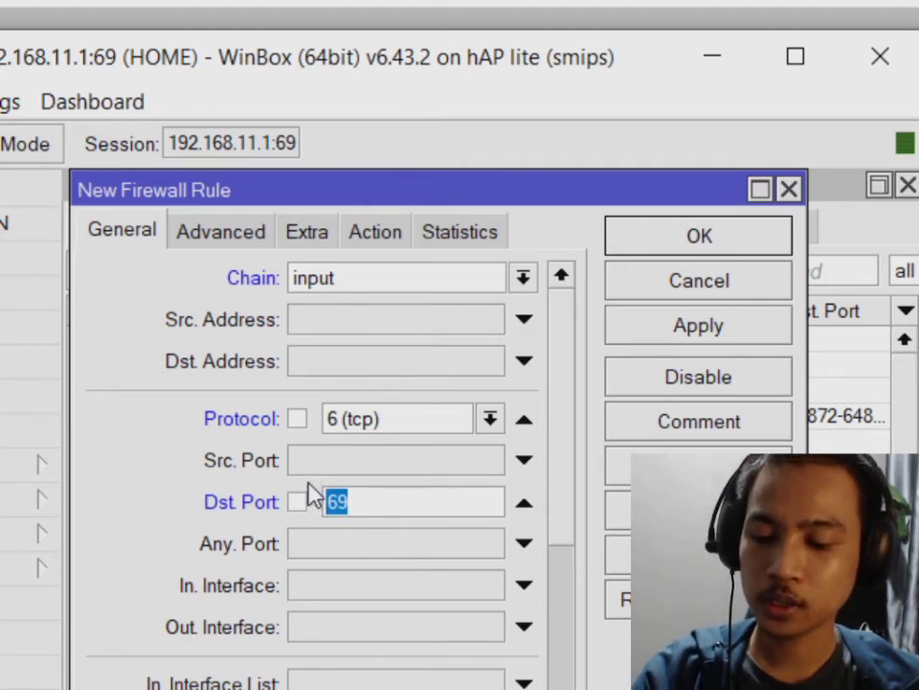
pyautogui.write('8291')
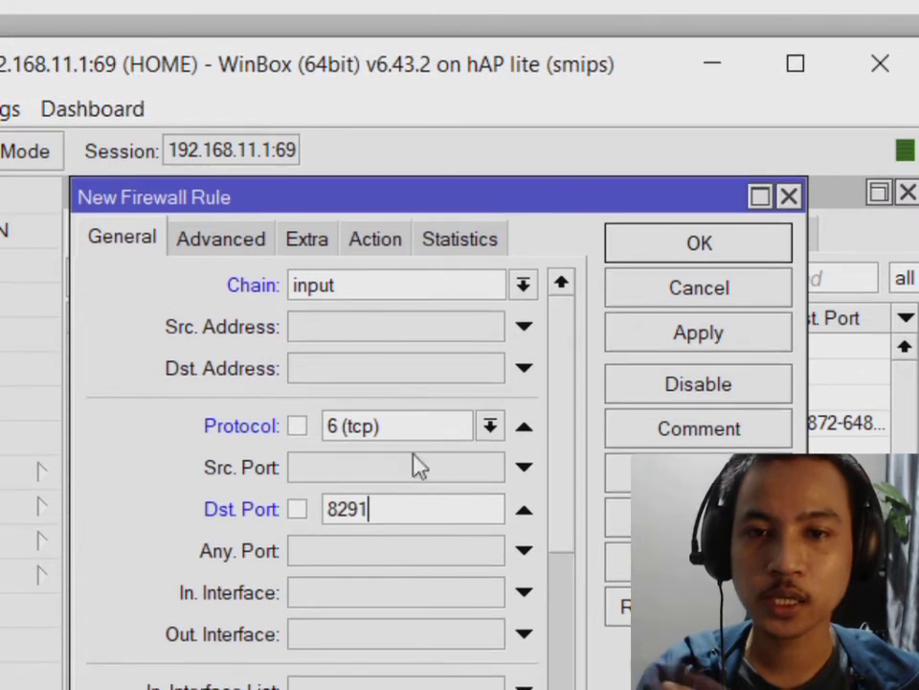
pyautogui.moveTo(400, 516); pyautogui.dragTo(211, 491)
pyautogui.write('69')
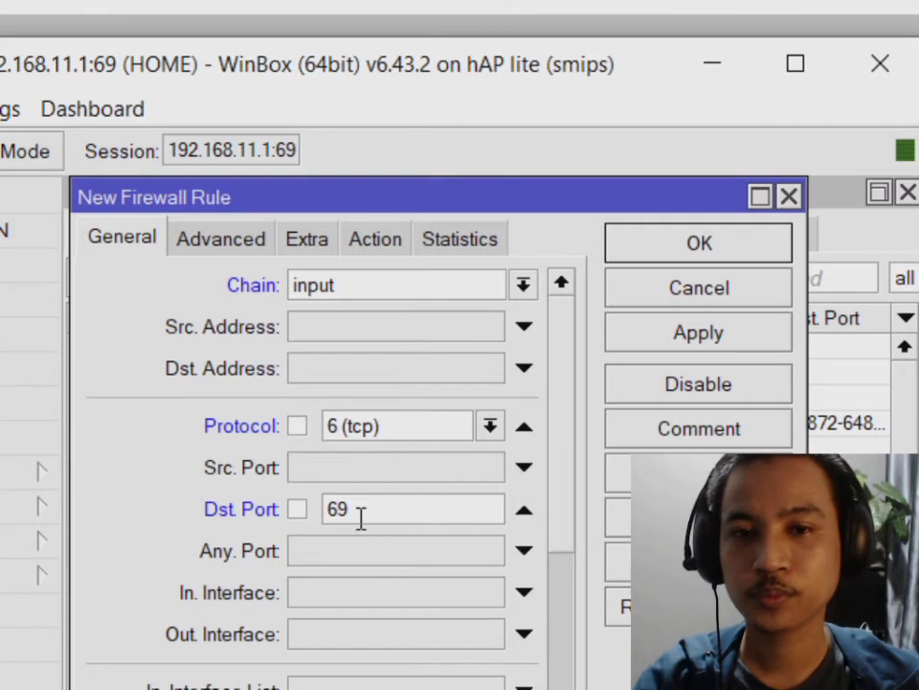
# - Set the rule's action to drop and make it match sources not in the bolehwinbox address list
pyautogui.click(383, 243)
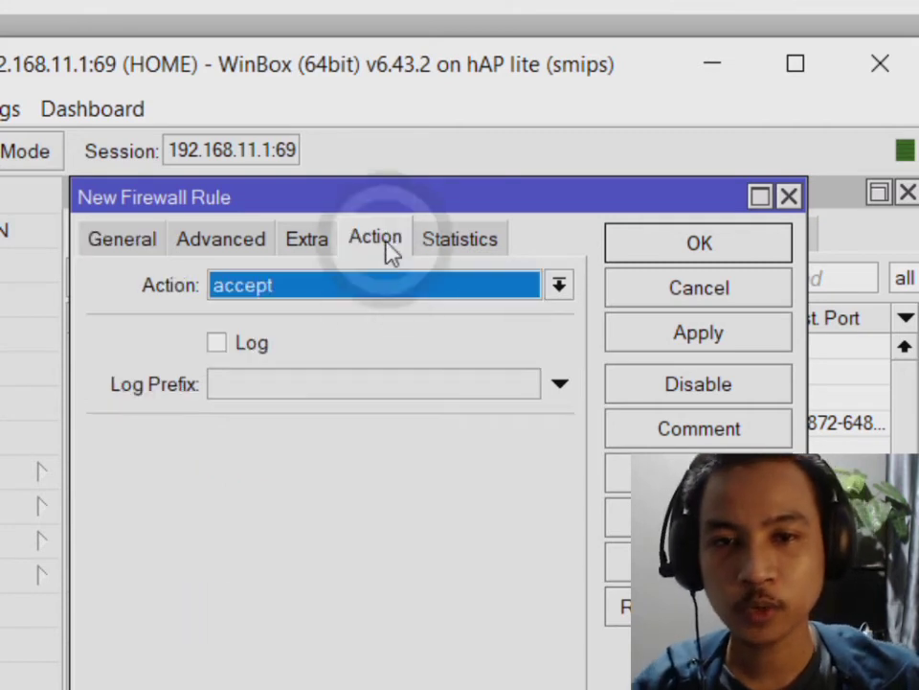
pyautogui.click(378, 286)
pyautogui.click(326, 385)
pyautogui.click(219, 244)
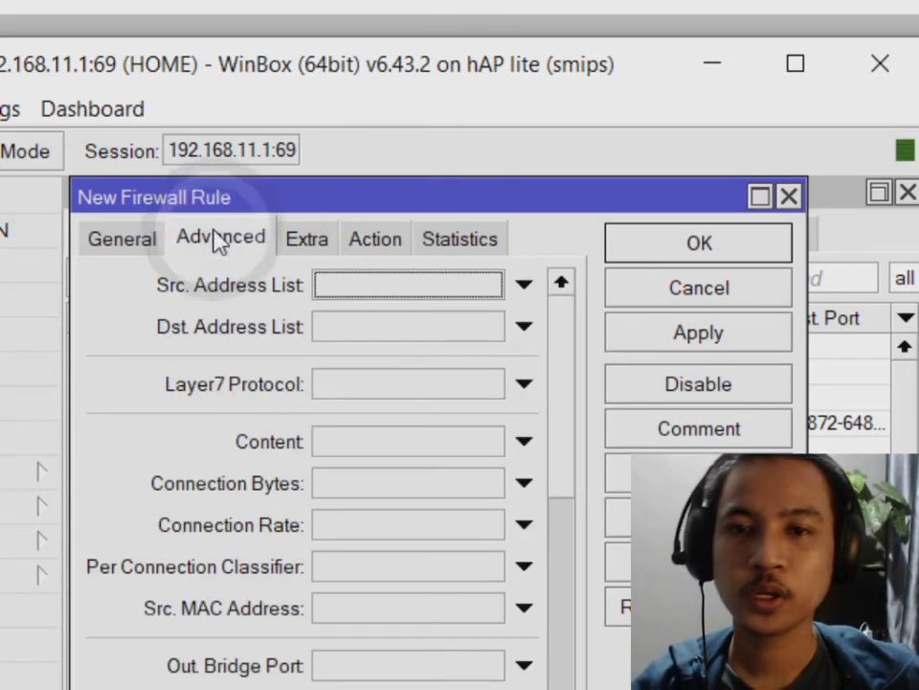
pyautogui.click(348, 285)
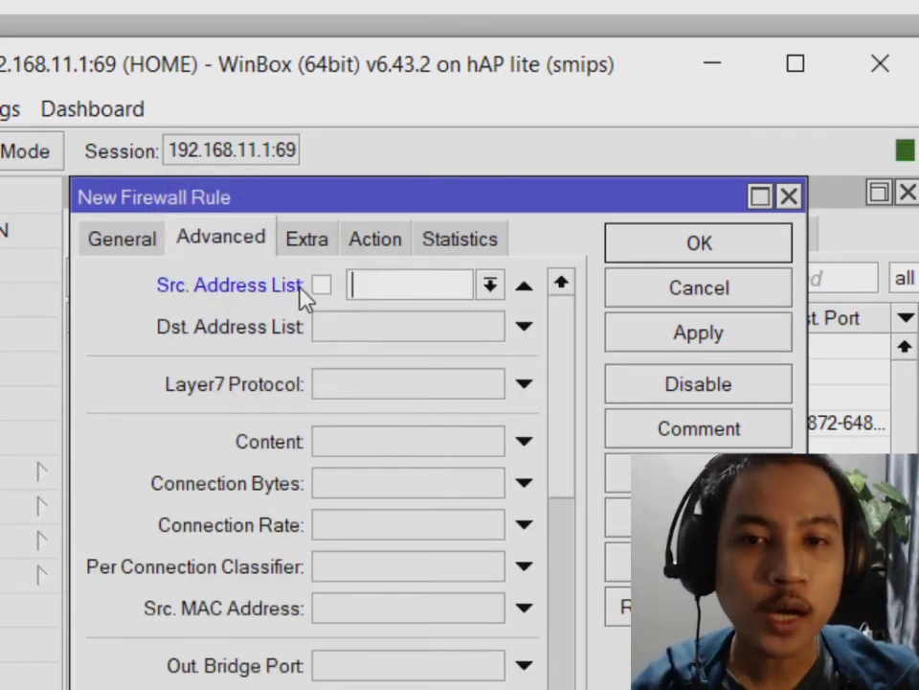
pyautogui.click(321, 285)
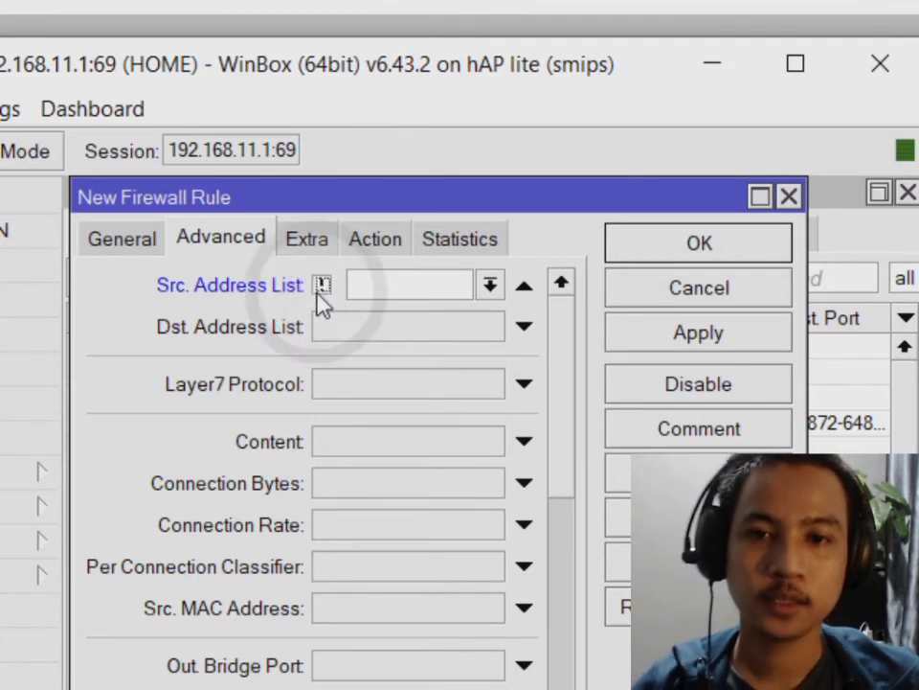
pyautogui.click(488, 285)
pyautogui.click(450, 340)
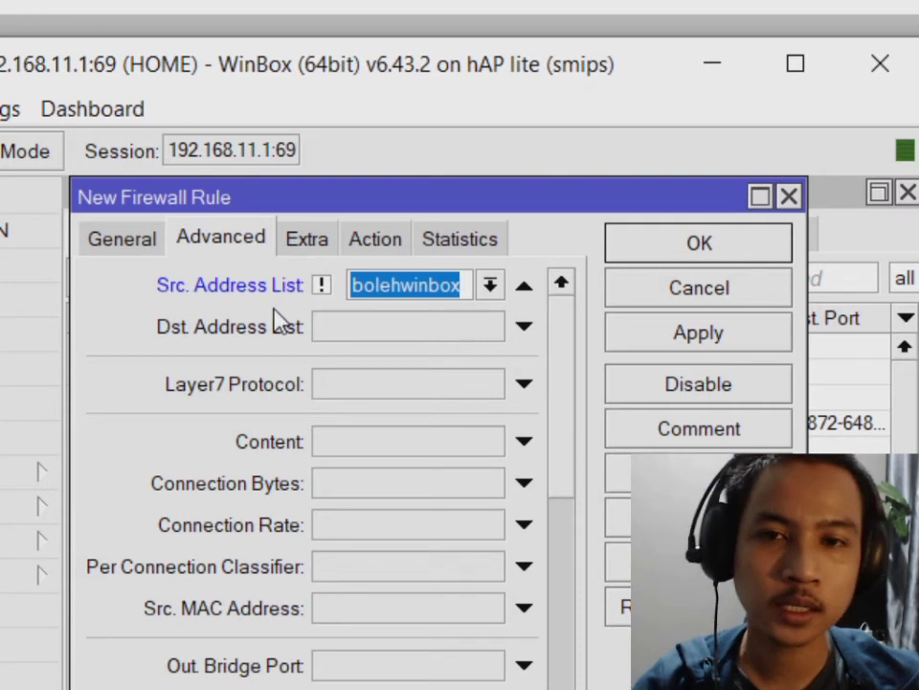
# - Review the new rule's general, source list and action settings, and save the rule
pyautogui.click(122, 245)
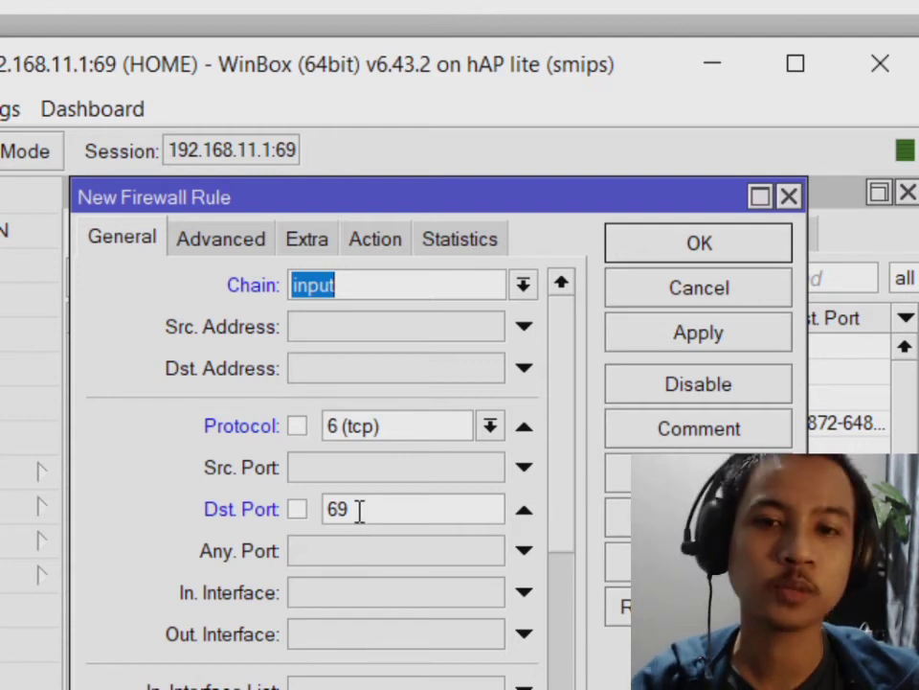
pyautogui.click(253, 242)
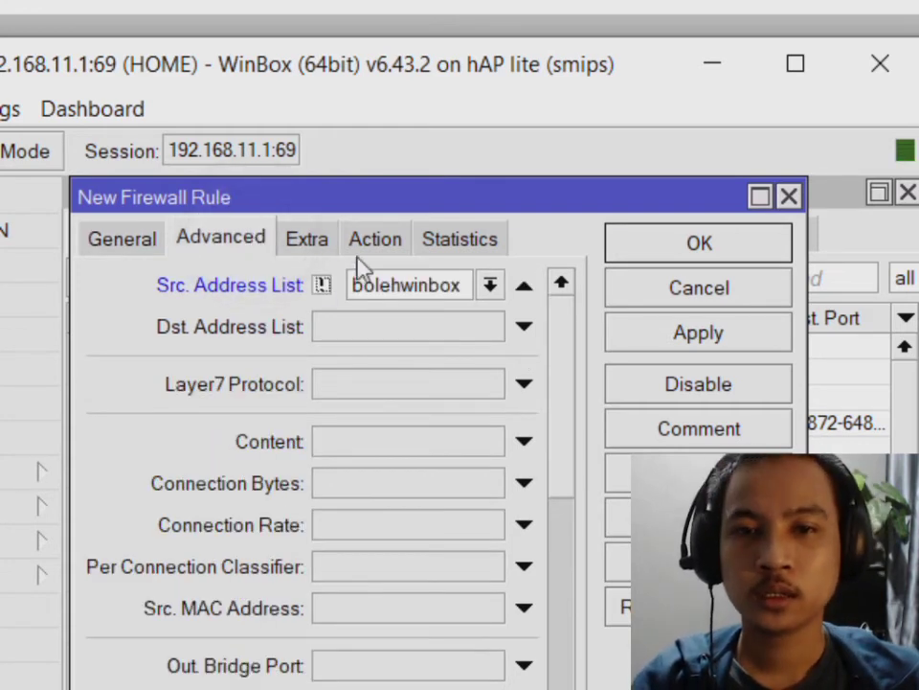
pyautogui.click(376, 245)
pyautogui.click(229, 247)
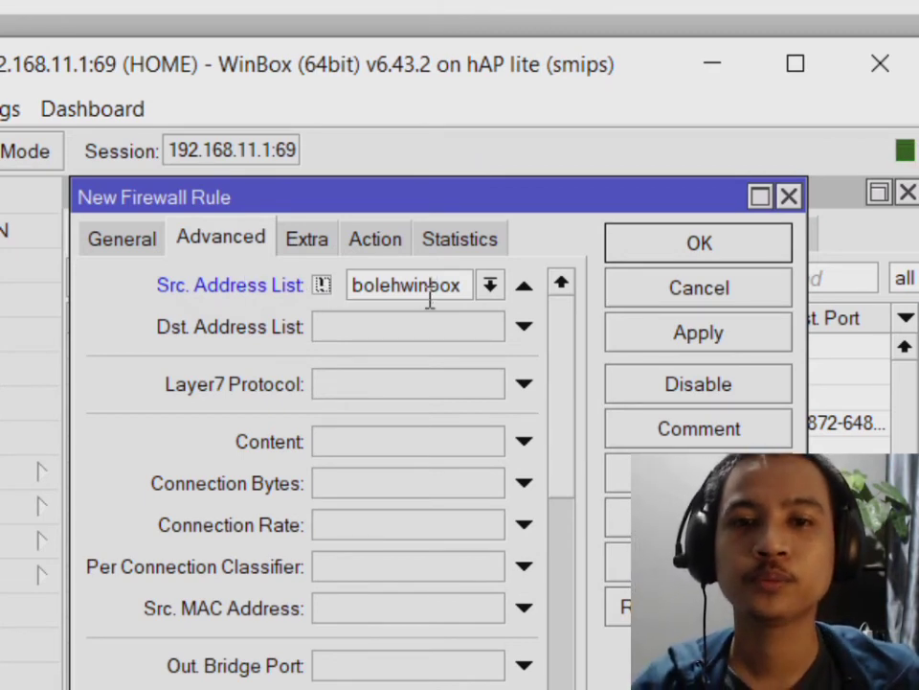
pyautogui.click(668, 247)
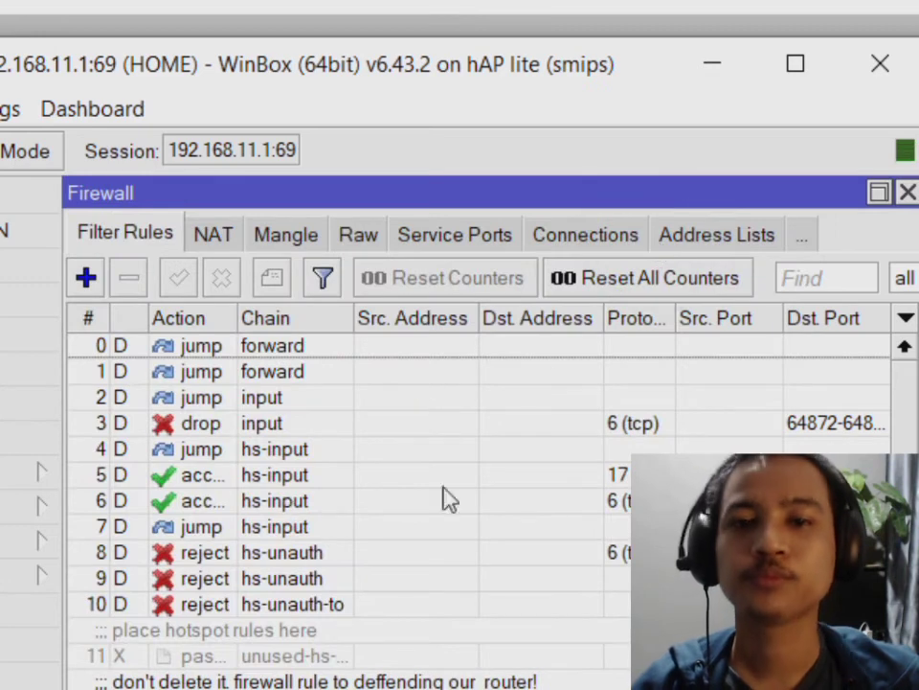
# - Remove the 192.168.11.254 entry from the bolehwinbox address list, and check both the step1 and bolehwinbox lists
pyautogui.click(691, 247)
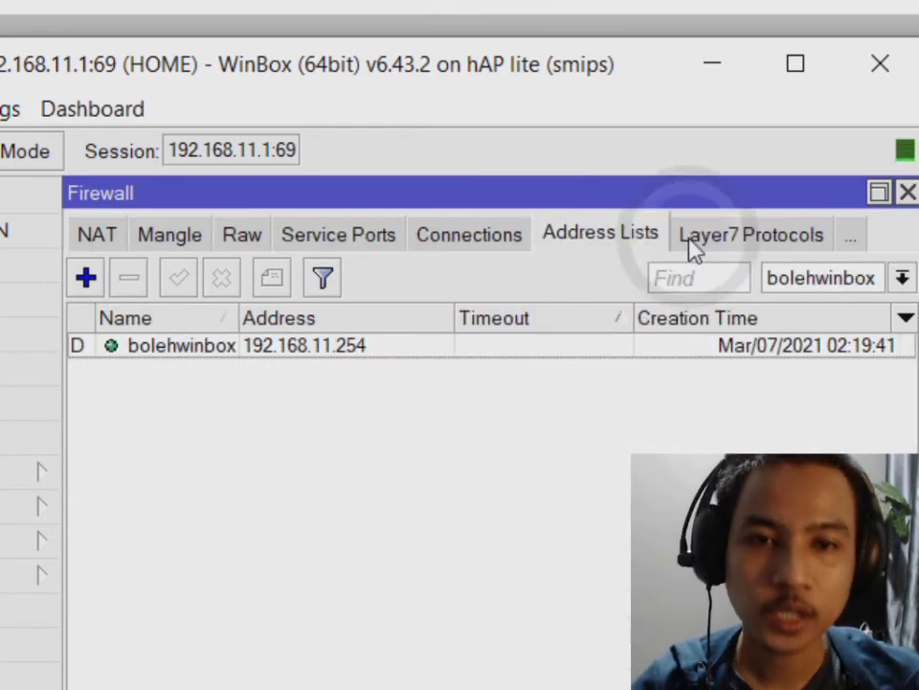
pyautogui.click(428, 350)
pyautogui.click(139, 276)
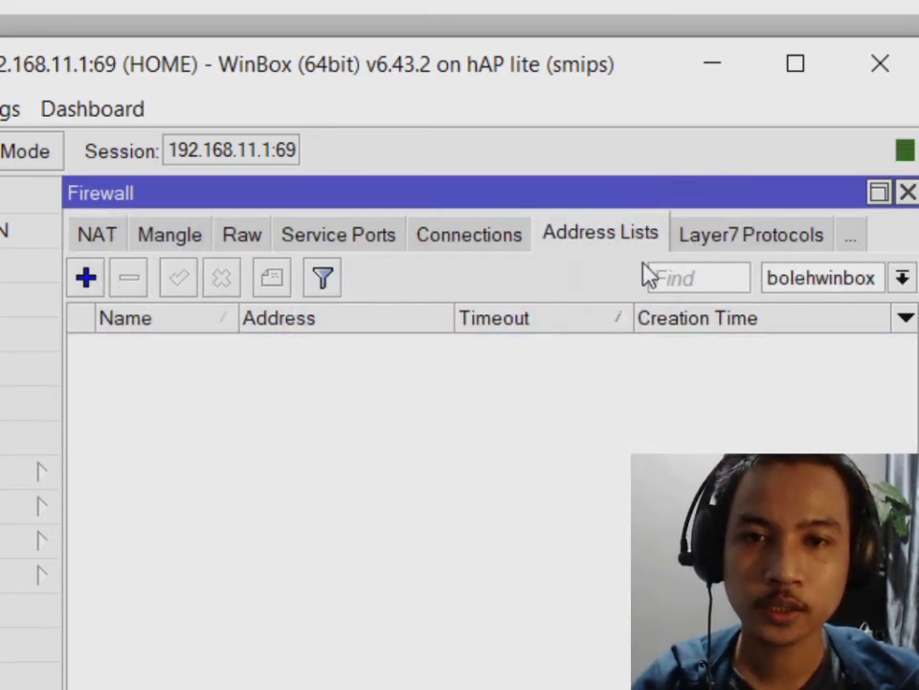
pyautogui.click(829, 280)
pyautogui.click(800, 400)
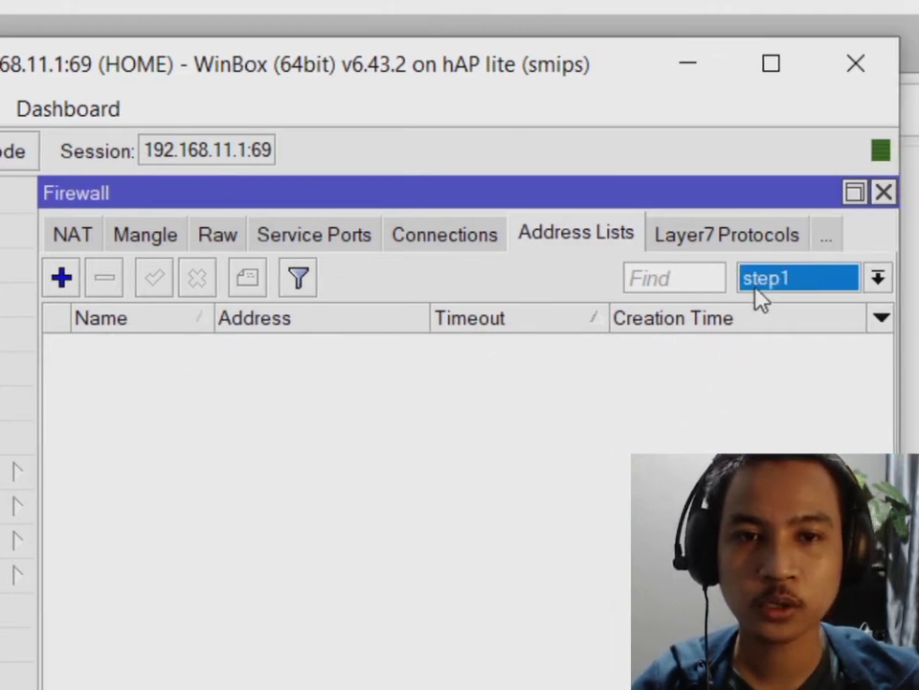
pyautogui.click(756, 287)
pyautogui.click(786, 358)
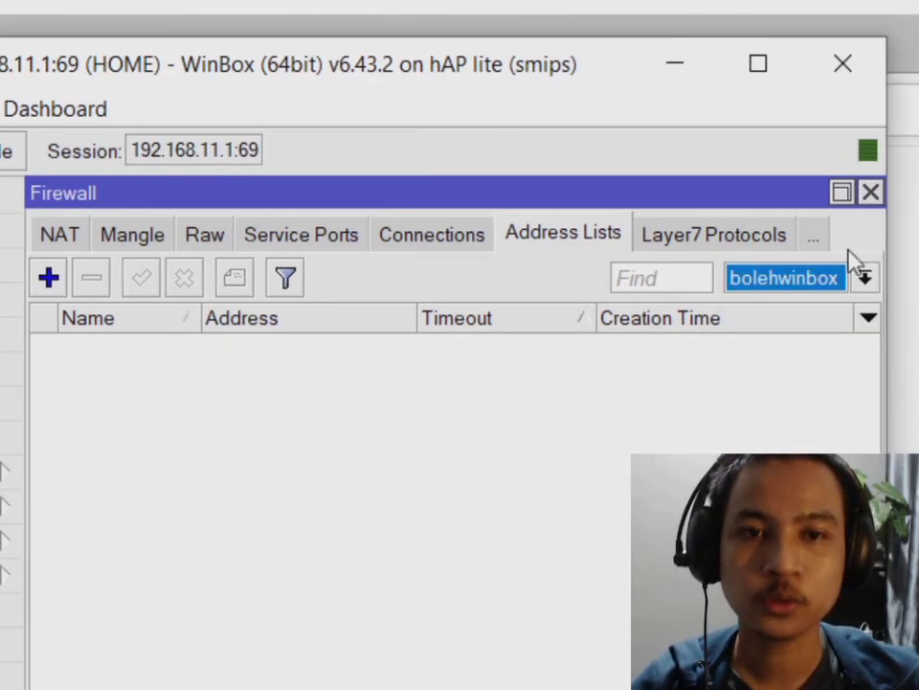
# - Close the Firewall window and end the current WinBox session to return to the login window
pyautogui.click(846, 192)
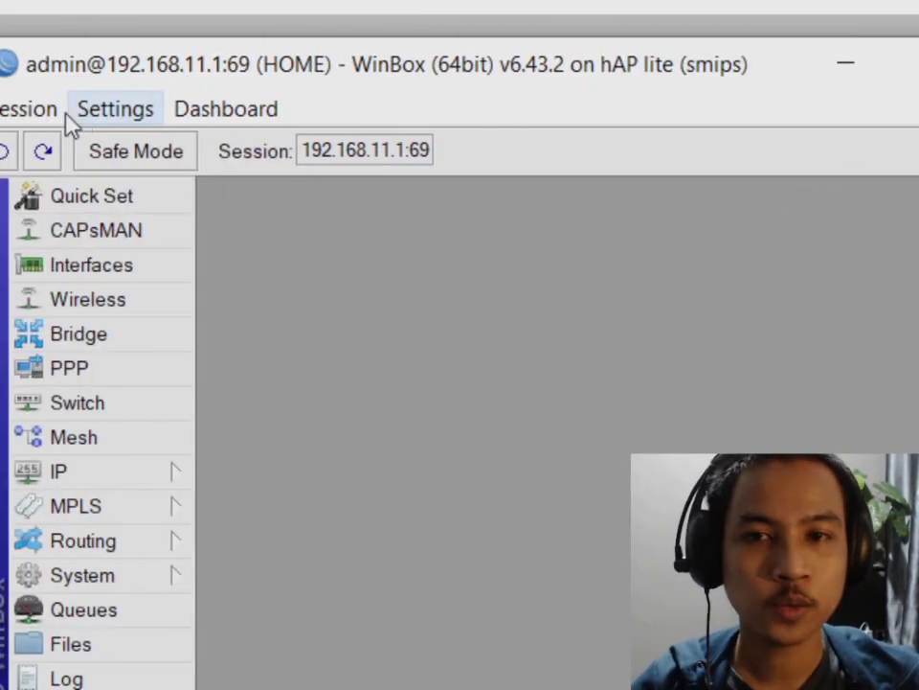
pyautogui.click(60, 109)
pyautogui.click(117, 384)
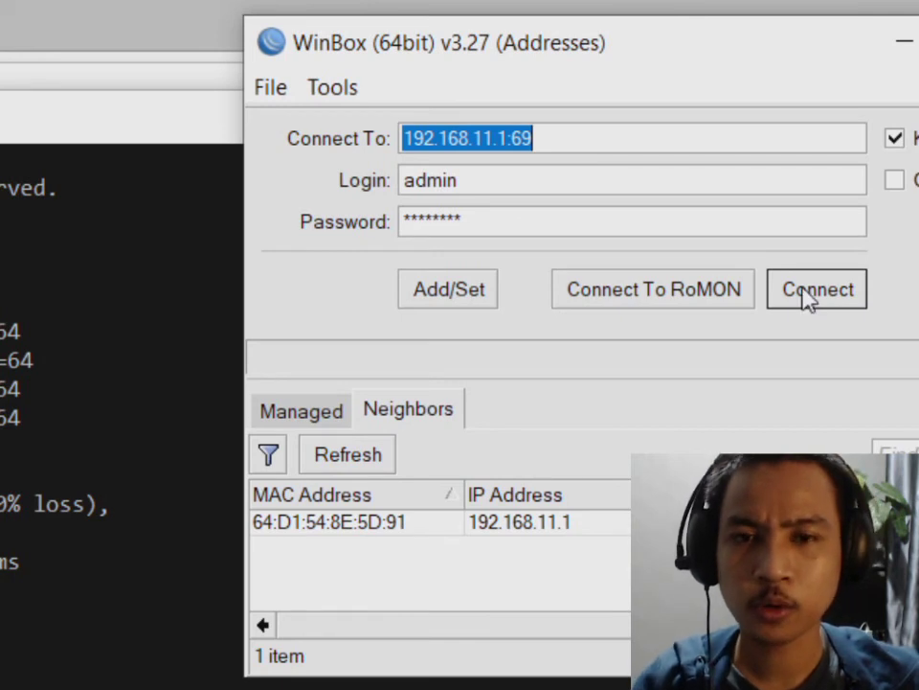
# - Try to connect to 192.168.11.1:69 as admin before any knock, and cancel the attempt
pyautogui.click(810, 292)
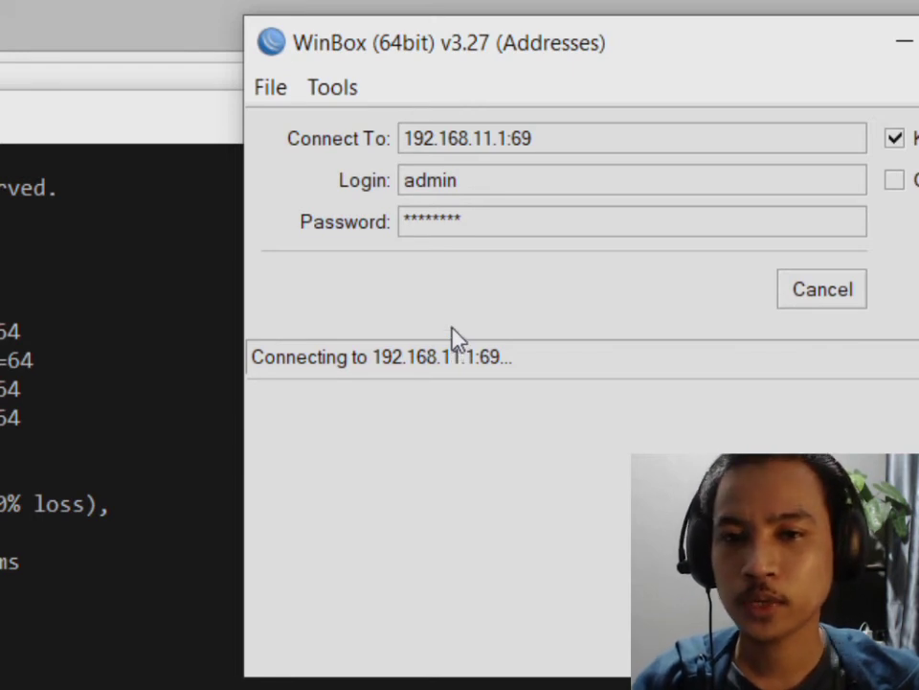
pyautogui.click(843, 299)
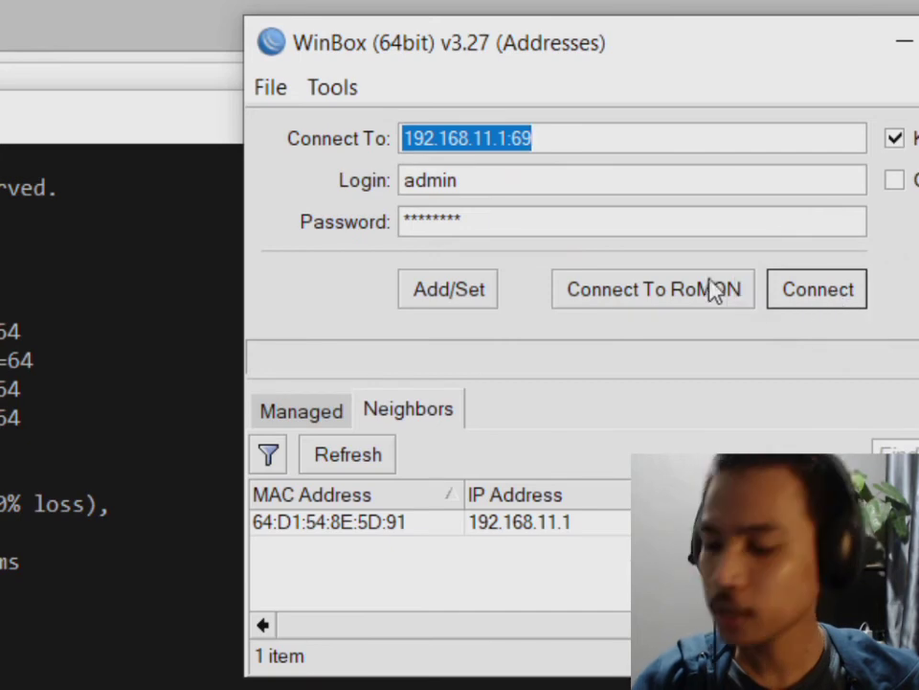
pyautogui.click(73, 86)
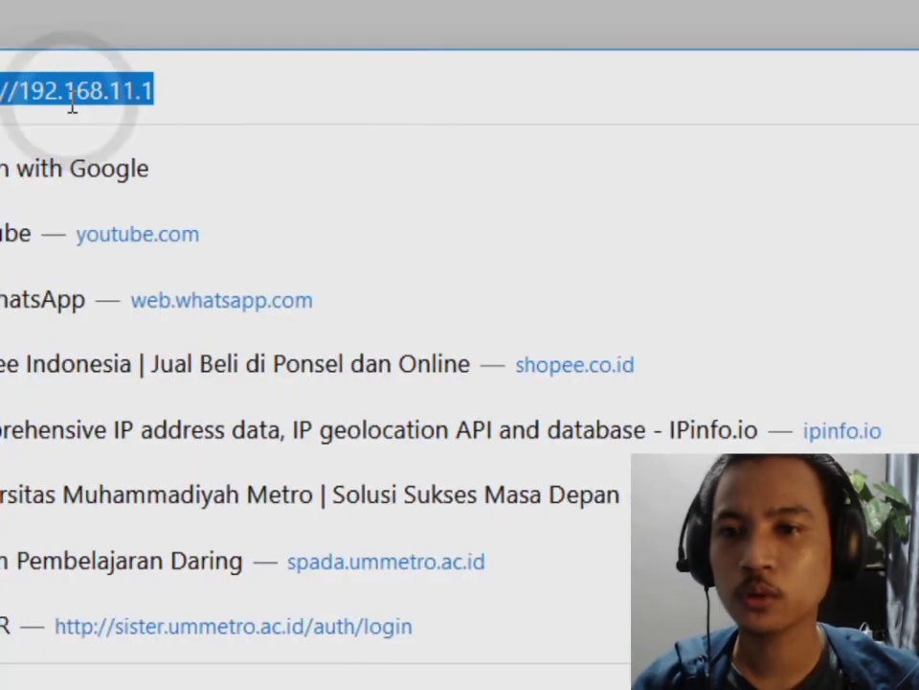
pyautogui.click(98, 88)
pyautogui.moveTo(97, 89); pyautogui.dragTo(0, 58)
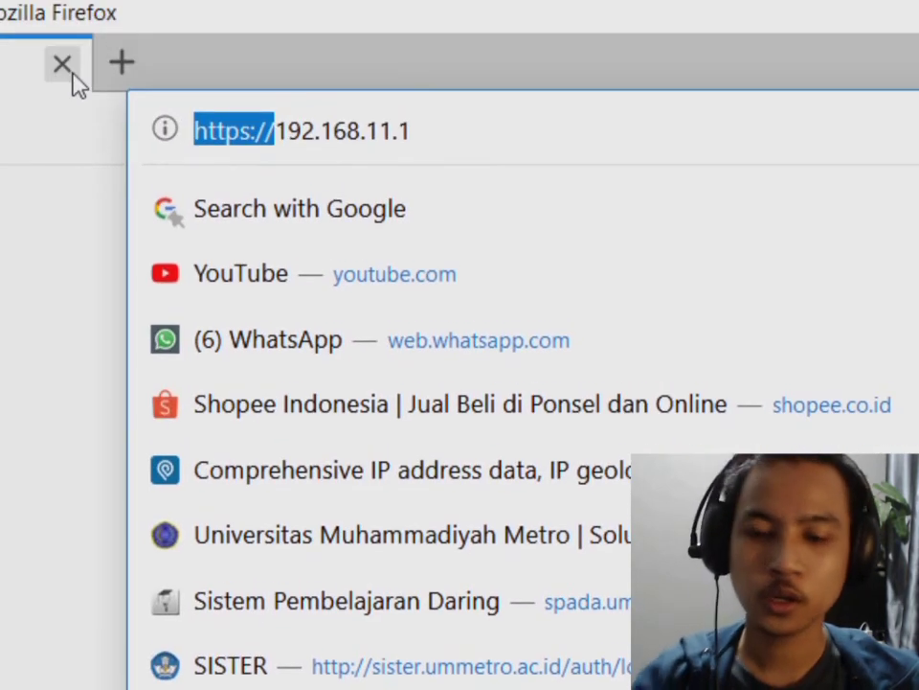
pyautogui.press('BackSpace')
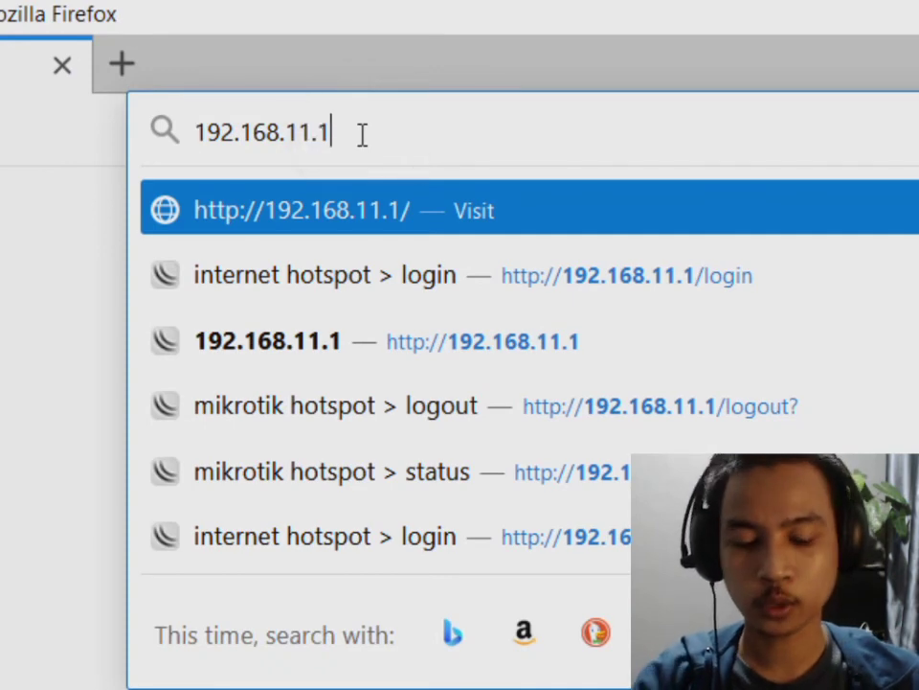
pyautogui.press('Return')
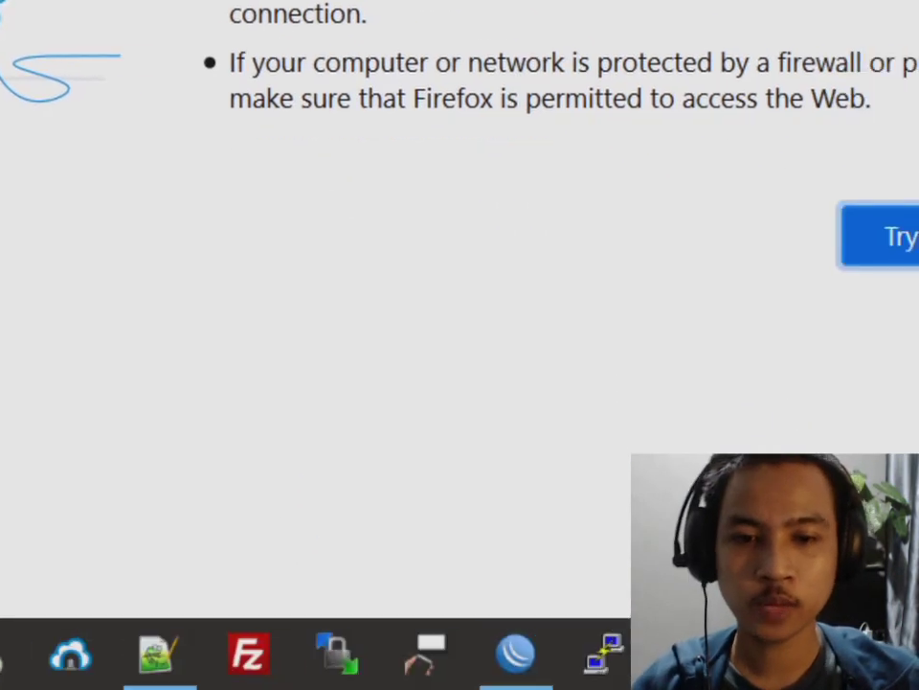
# - Send the ICMP knock to 192.168.11.1 from the command prompt, and connect WinBox to 192.168.11.1:69
pyautogui.click(158, 654)
pyautogui.scroll(-1, 74, 244)
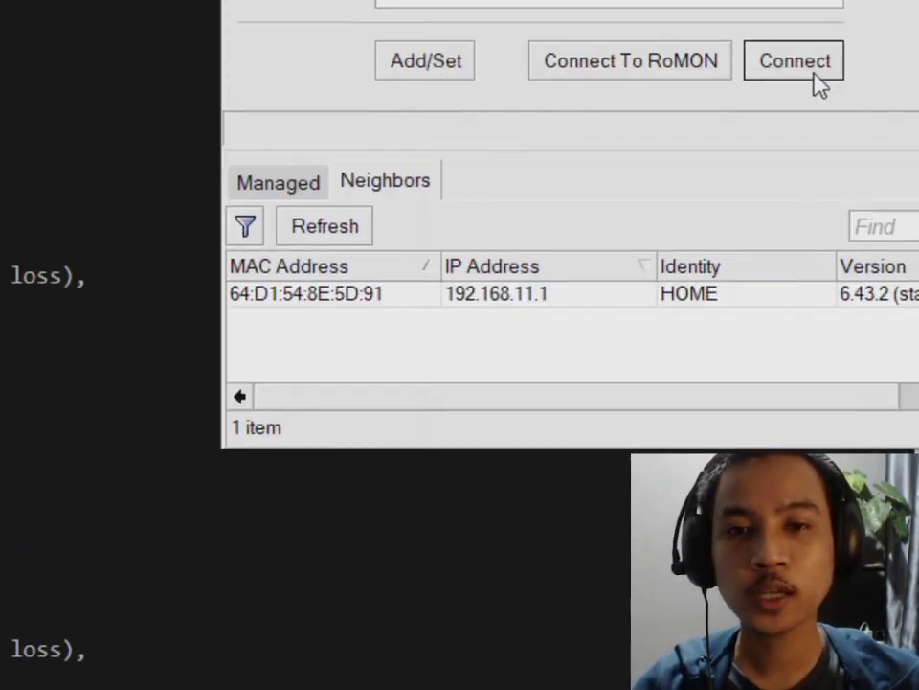
pyautogui.click(808, 73)
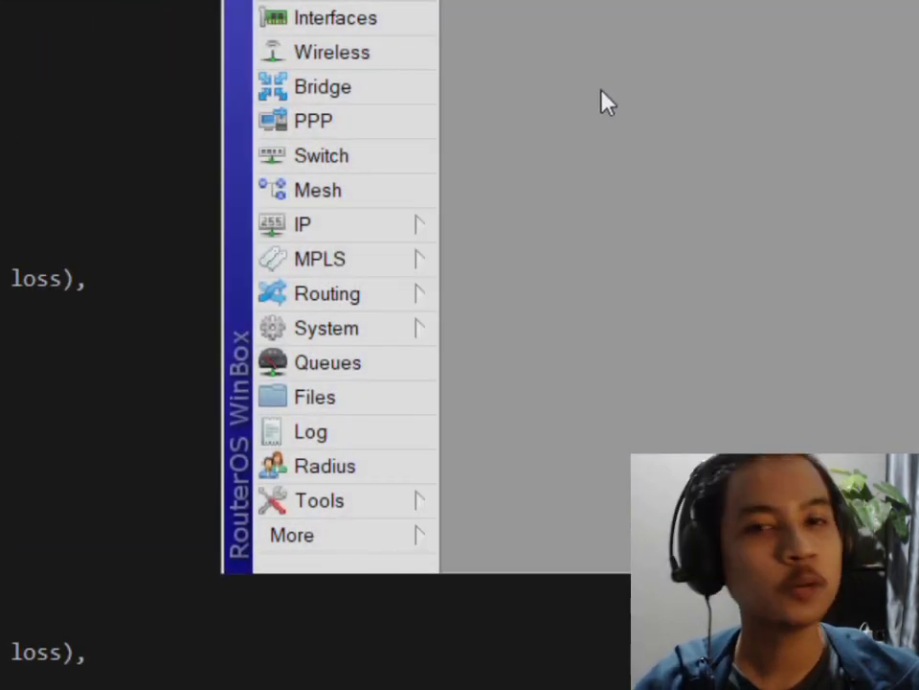
# - Open the firewall address lists and remove the 192.168.11.254 entry from the bolehwinbox list
pyautogui.click(385, 228)
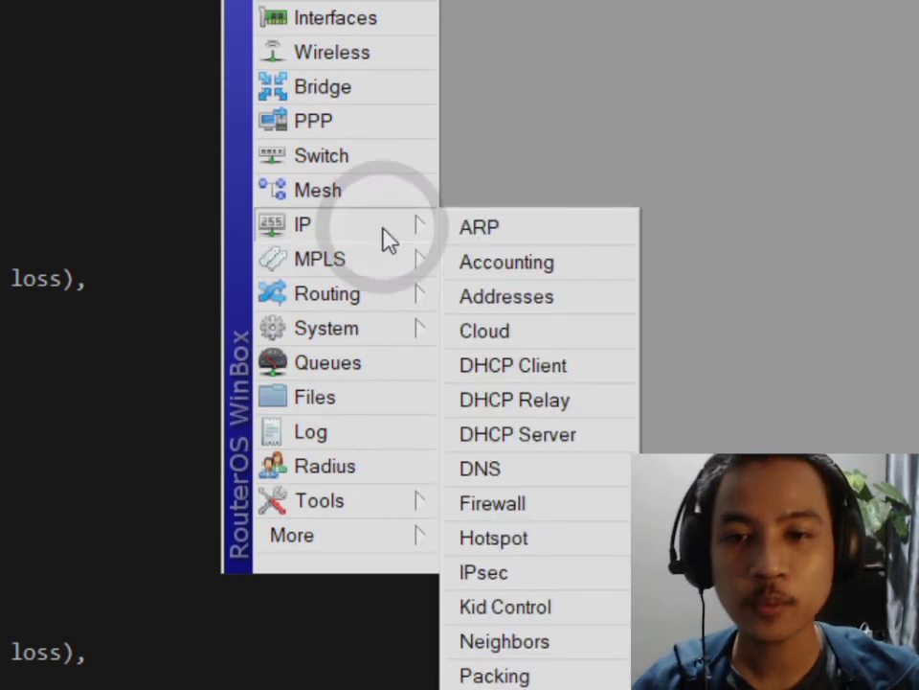
pyautogui.click(492, 508)
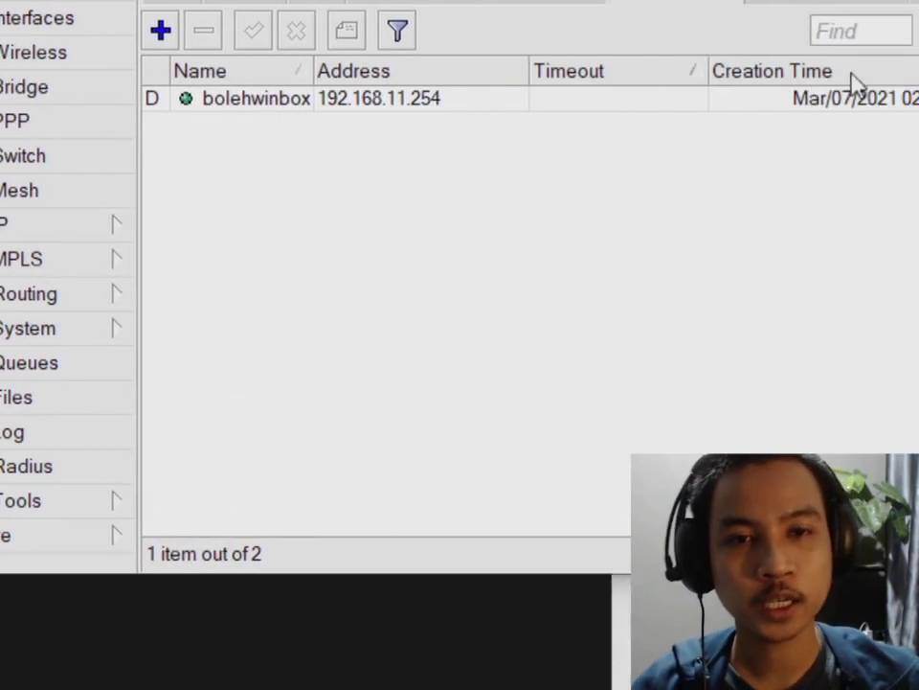
pyautogui.click(290, 134)
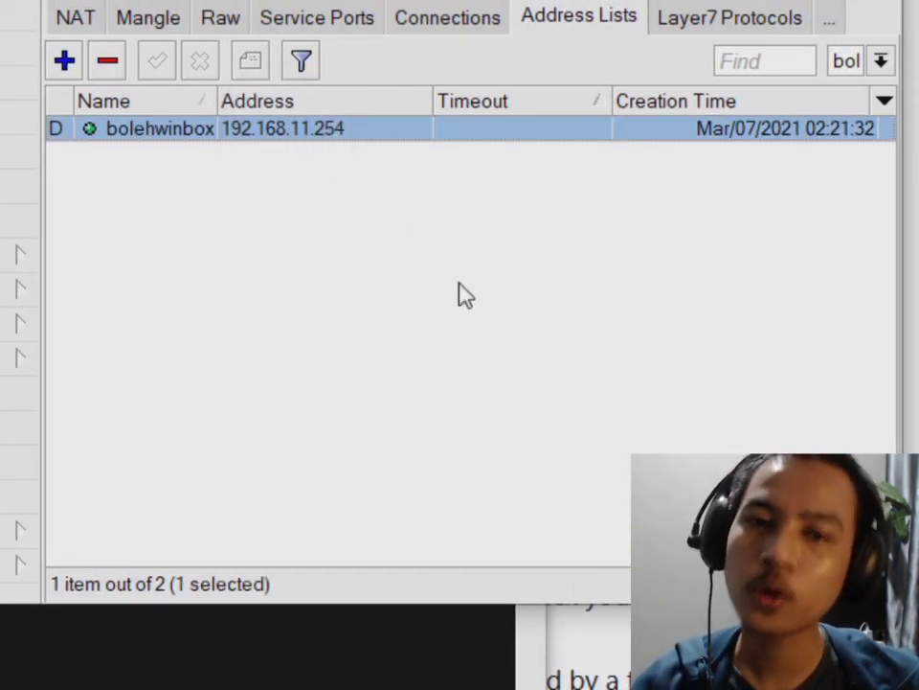
pyautogui.click(108, 61)
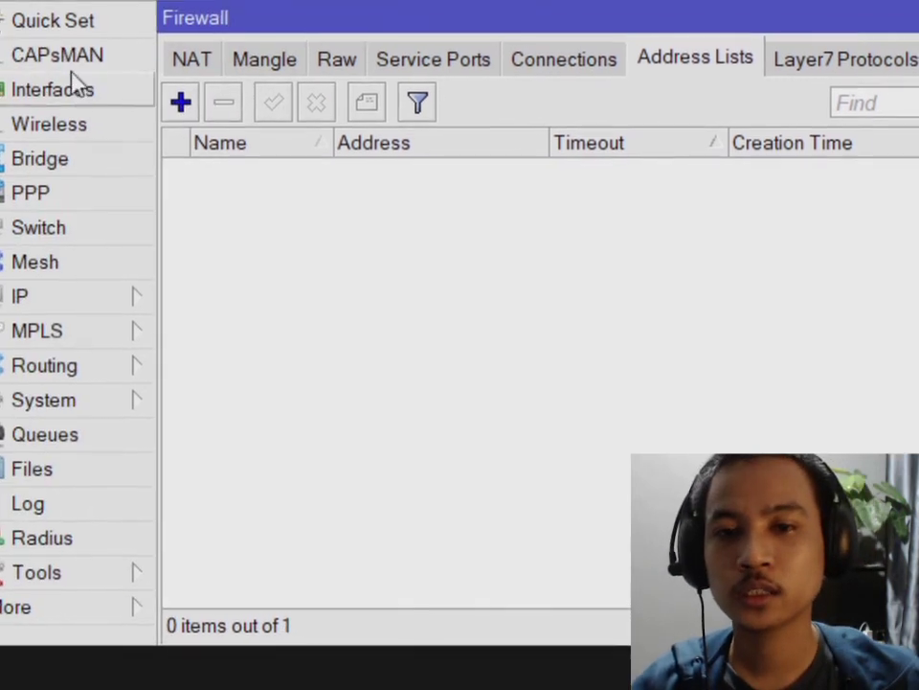
# - Filter the address lists to step1, select its 192.168.11.254 entry, and disconnect the WinBox session
pyautogui.click(846, 107)
pyautogui.click(831, 228)
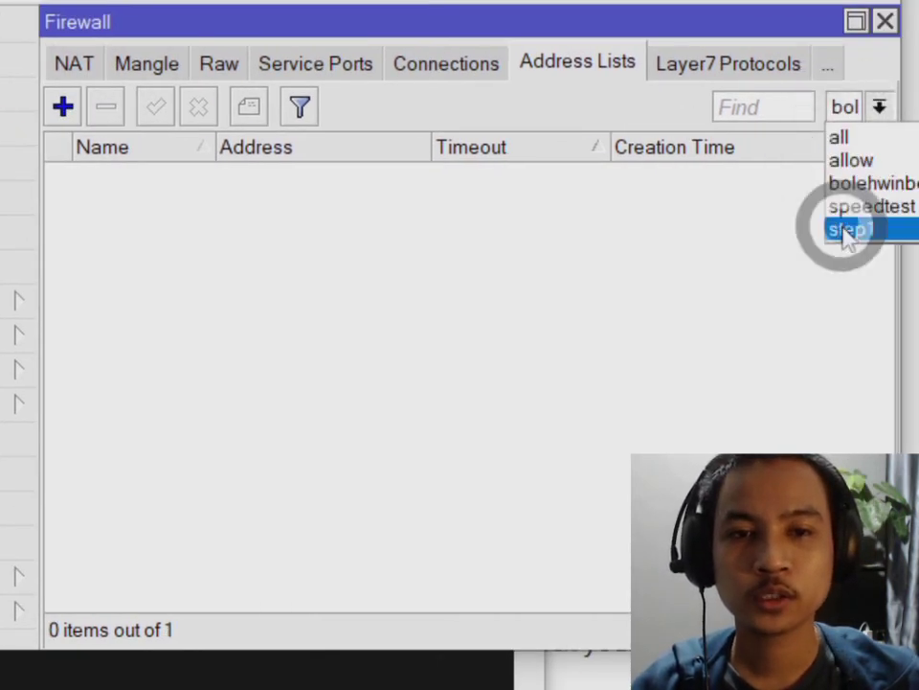
pyautogui.click(370, 179)
pyautogui.click(109, 105)
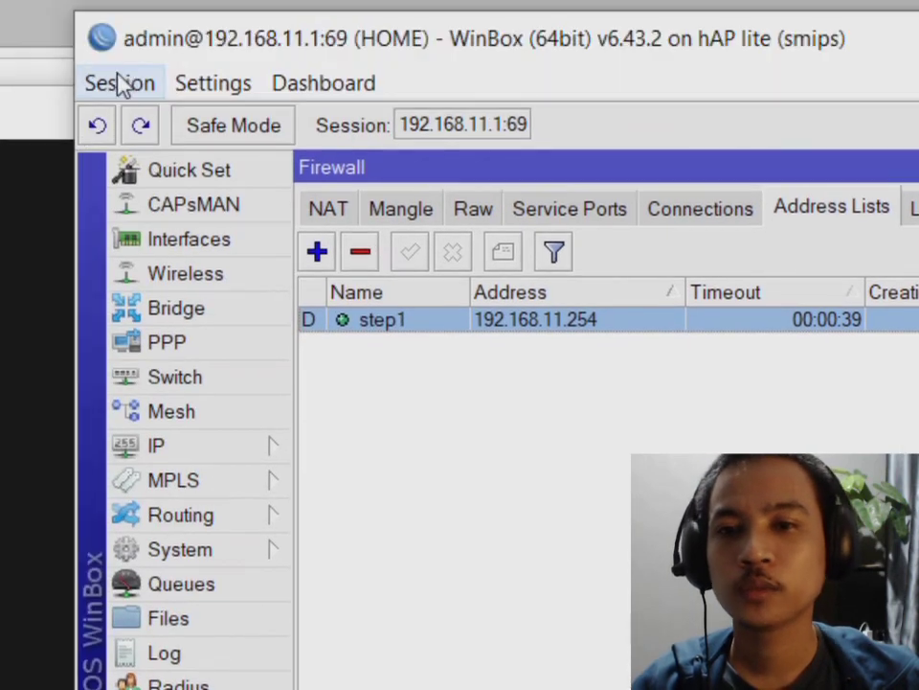
pyautogui.click(121, 85)
pyautogui.click(196, 359)
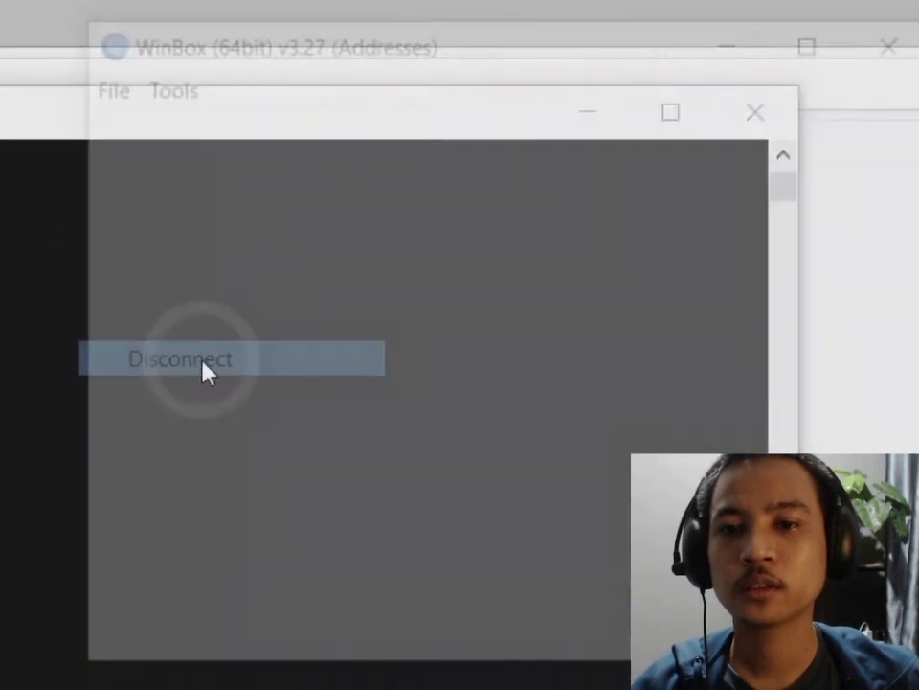
# - Retry the connection to 192.168.11.1:69 without knocking, cancelling each attempt
pyautogui.click(632, 286)
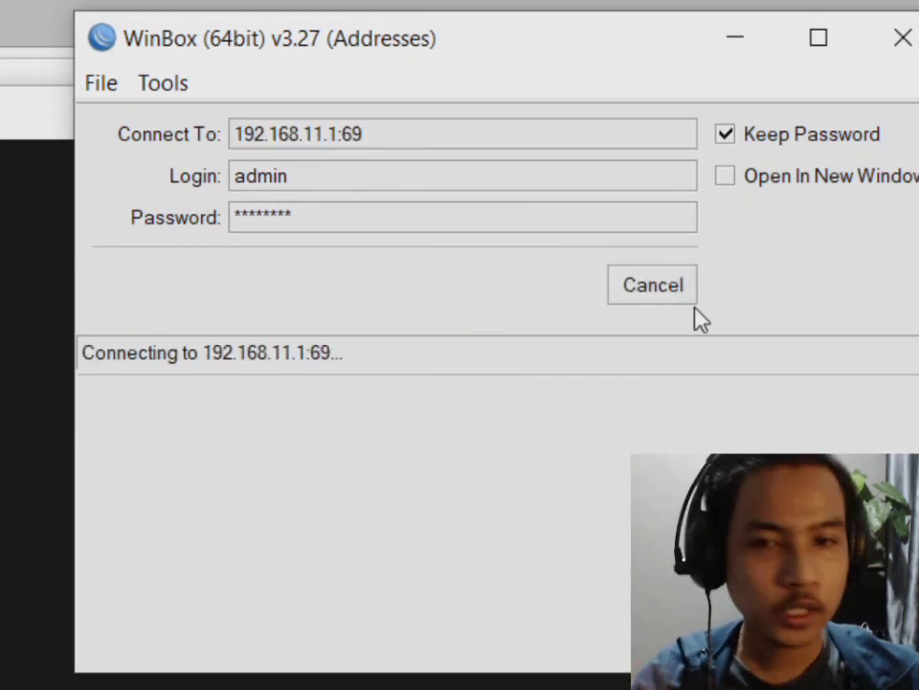
pyautogui.click(667, 299)
pyautogui.click(652, 285)
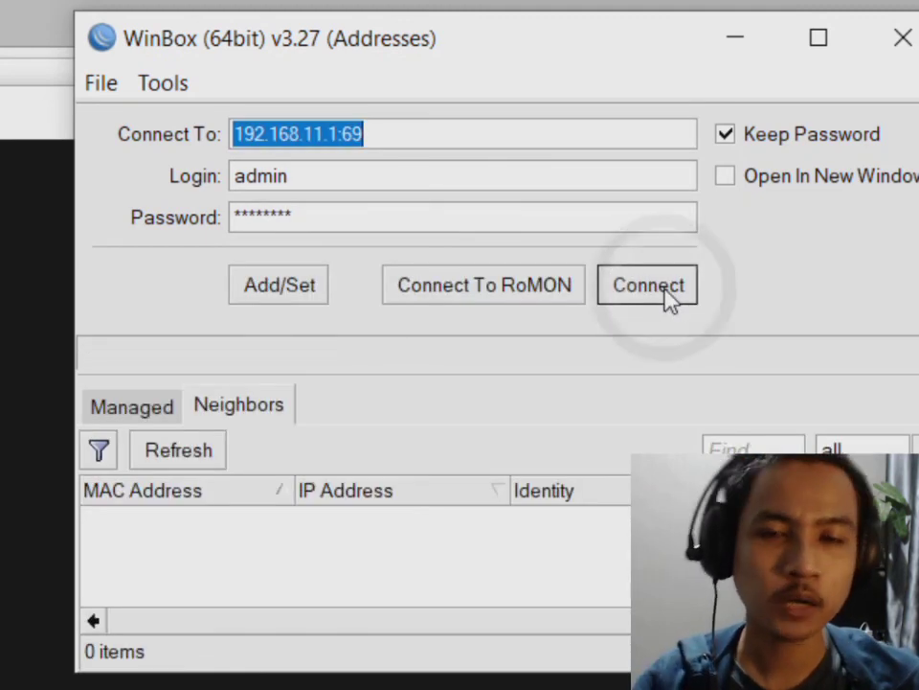
pyautogui.click(650, 284)
pyautogui.click(659, 291)
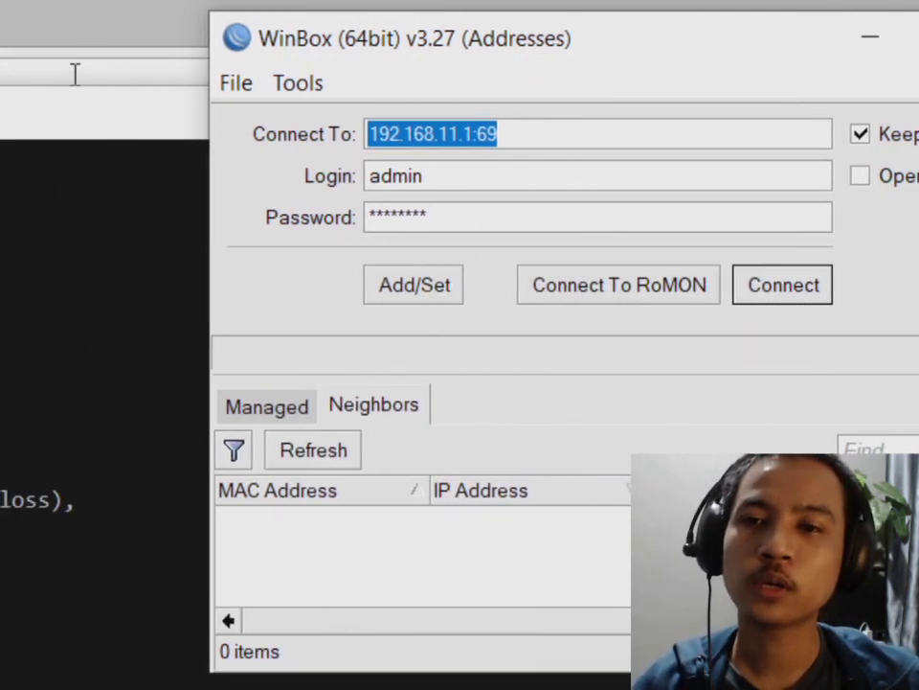
pyautogui.click(67, 75)
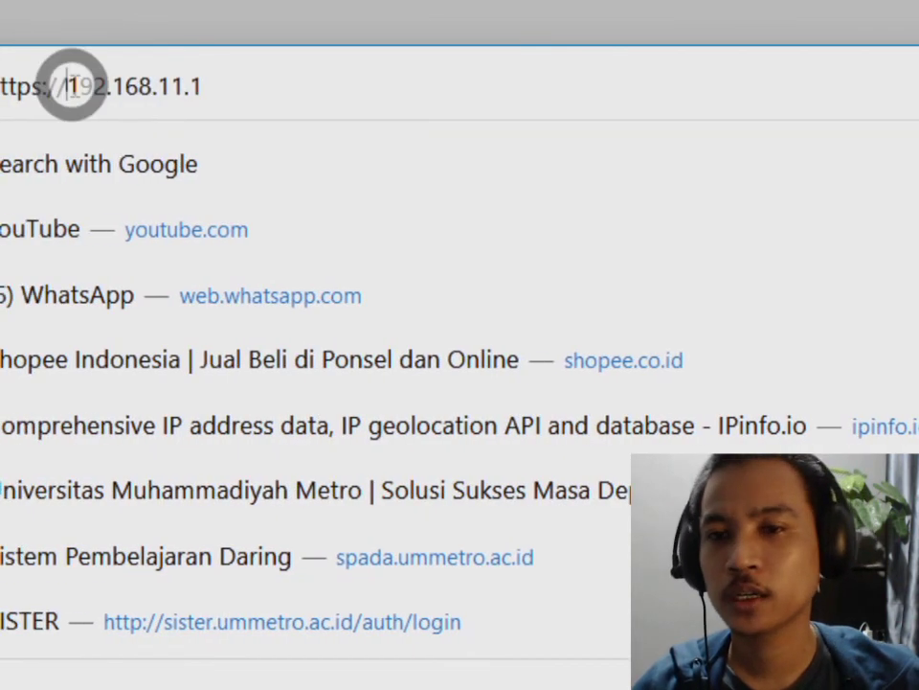
pyautogui.moveTo(71, 86); pyautogui.dragTo(0, 82)
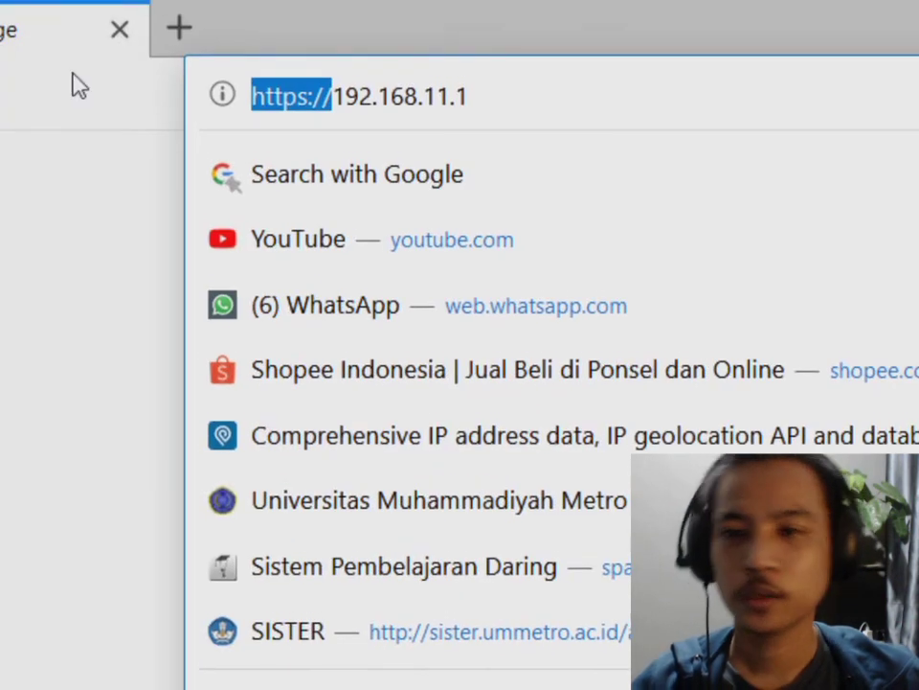
pyautogui.press('BackSpace')
pyautogui.press('Return')
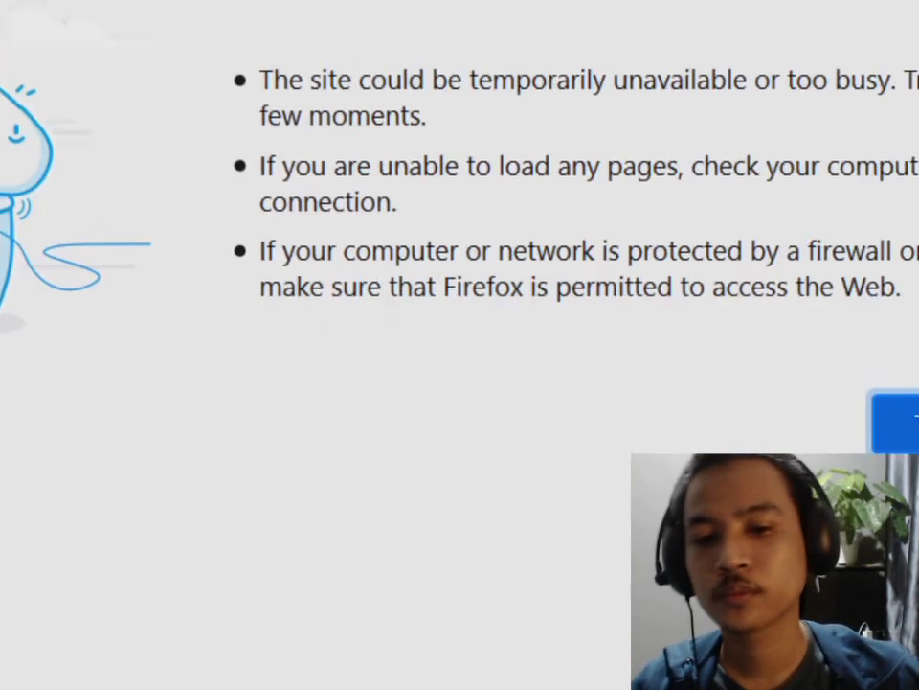
pyautogui.click(395, 80)
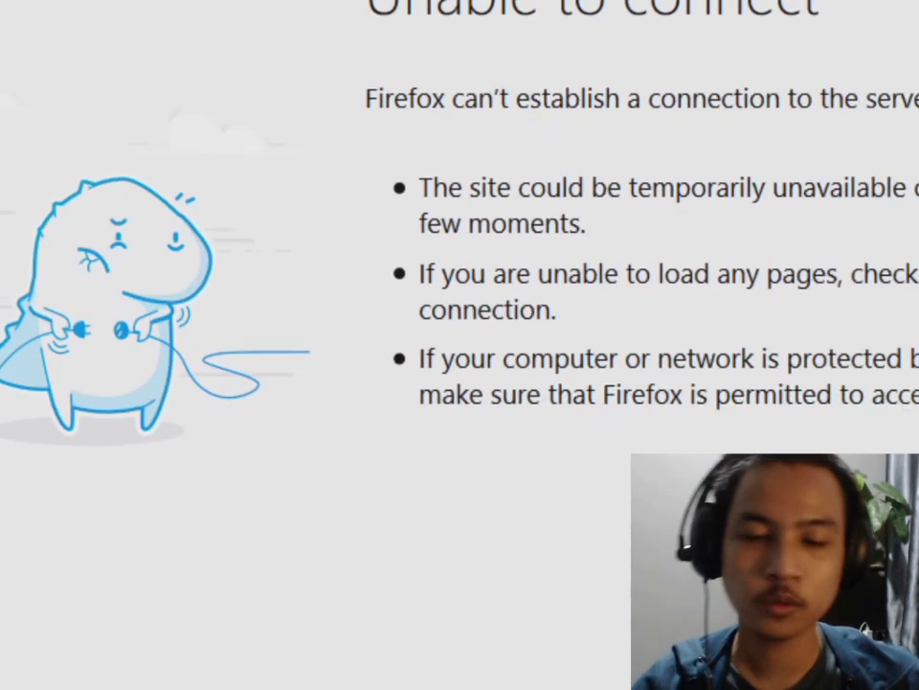
# - Switch to the command prompt and rerun the ping to 192.168.11.1 as the ICMP knock
pyautogui.click(699, 654)
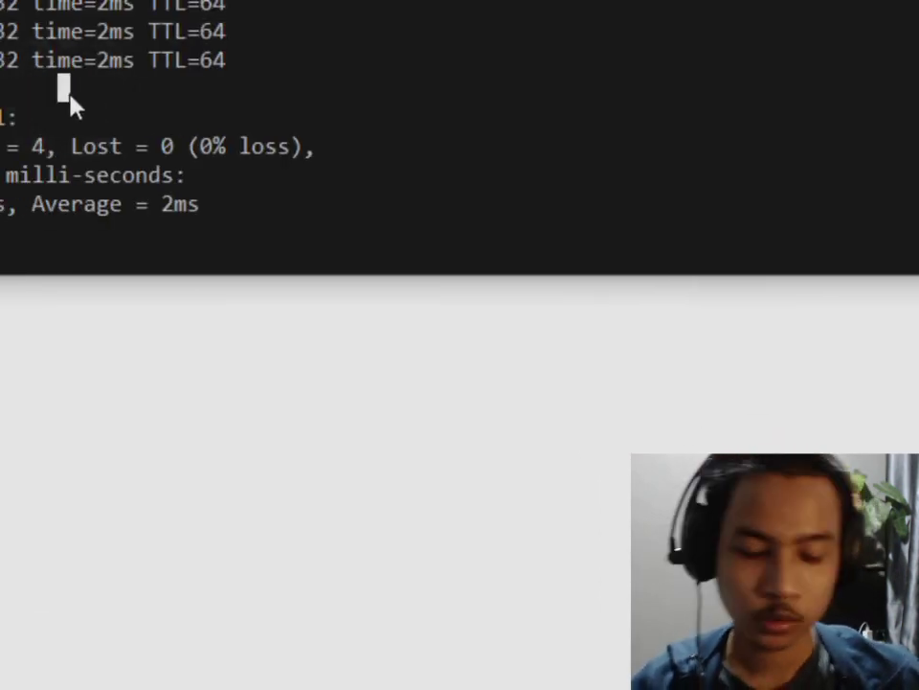
pyautogui.press('Up')
pyautogui.press('Return')
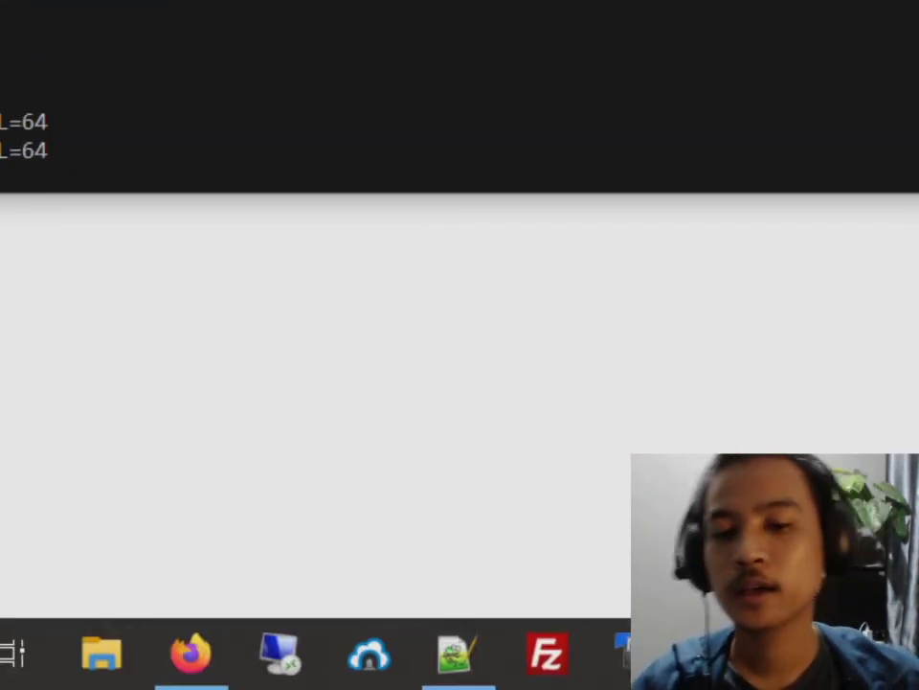
# - Return to WinBox, connect to 192.168.11.1:69, and close the Firewall window
pyautogui.click(811, 655)
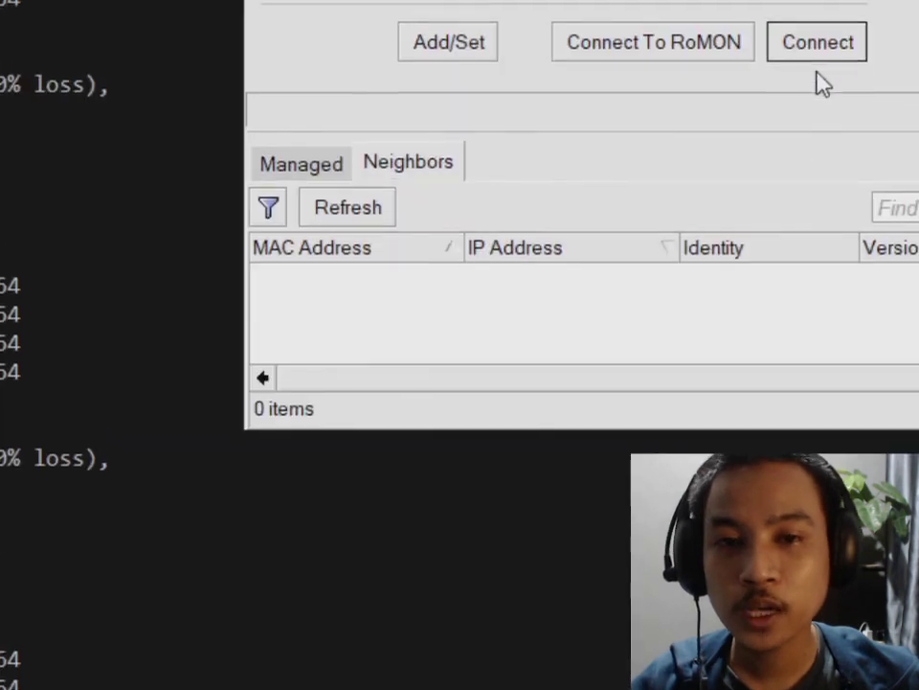
pyautogui.click(819, 42)
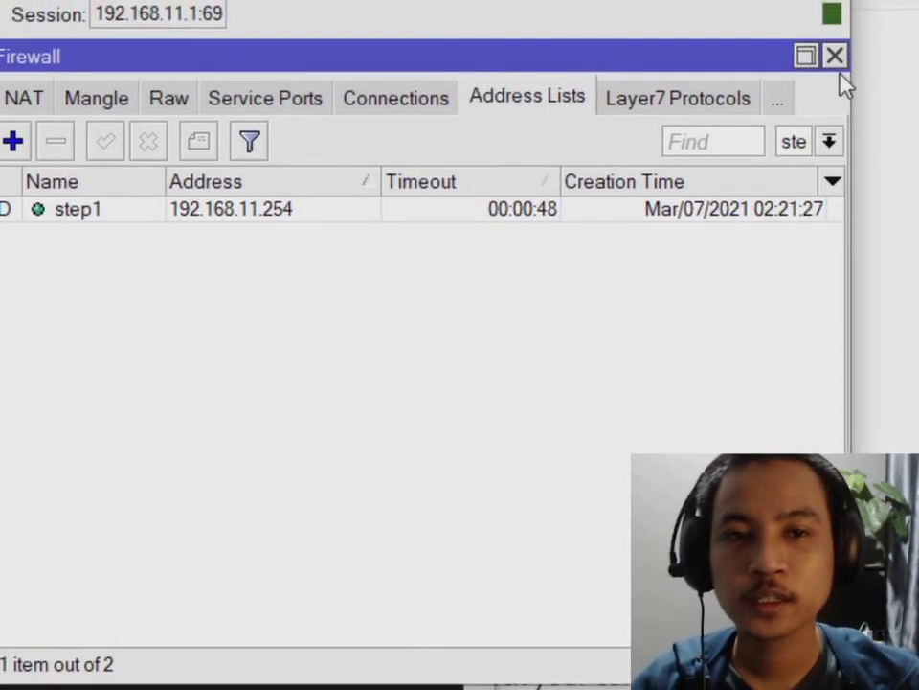
pyautogui.click(836, 62)
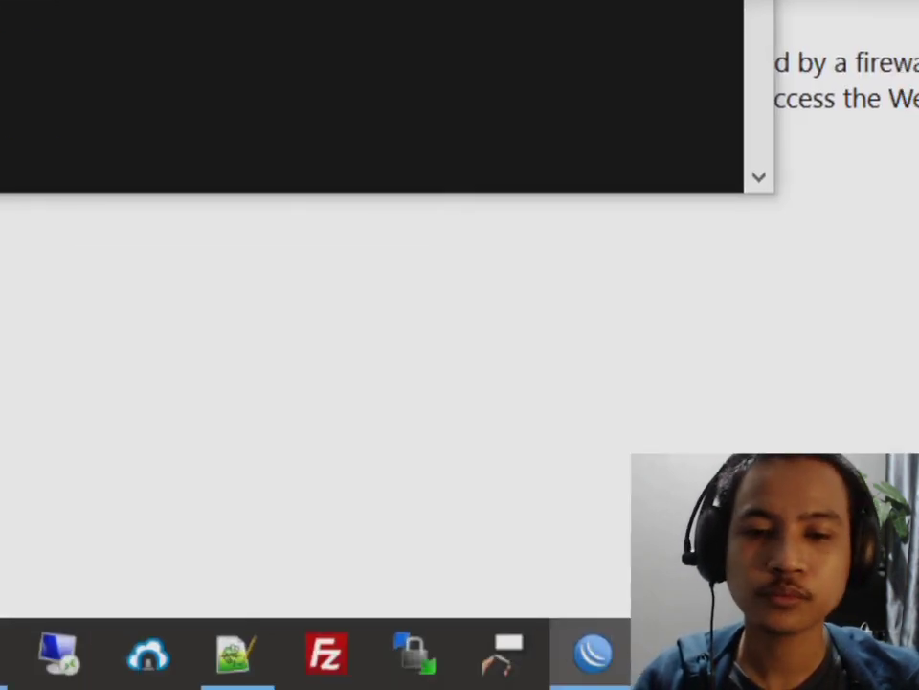
pyautogui.click(849, 83)
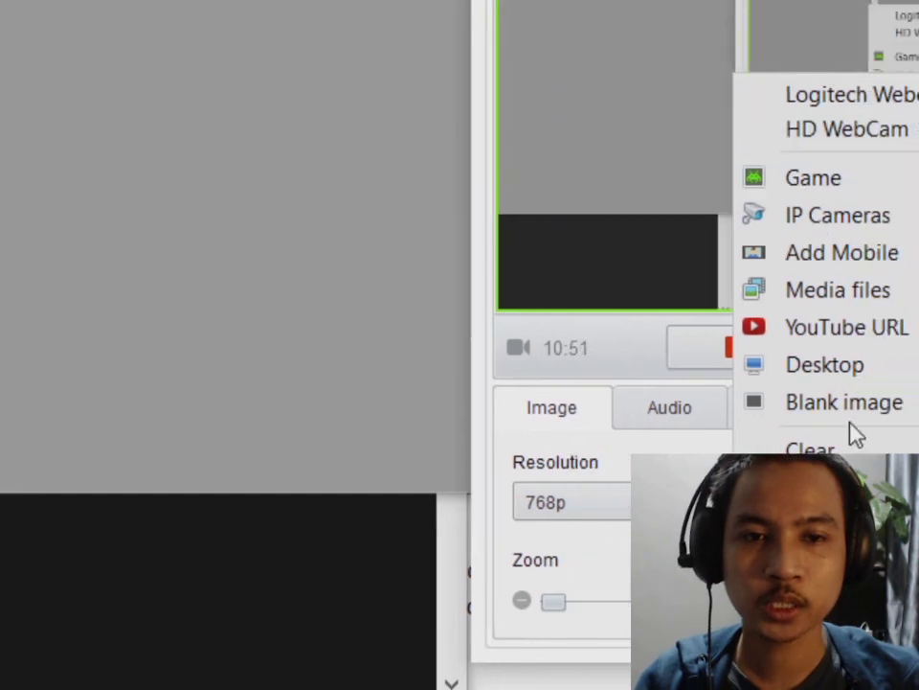
pyautogui.click(849, 365)
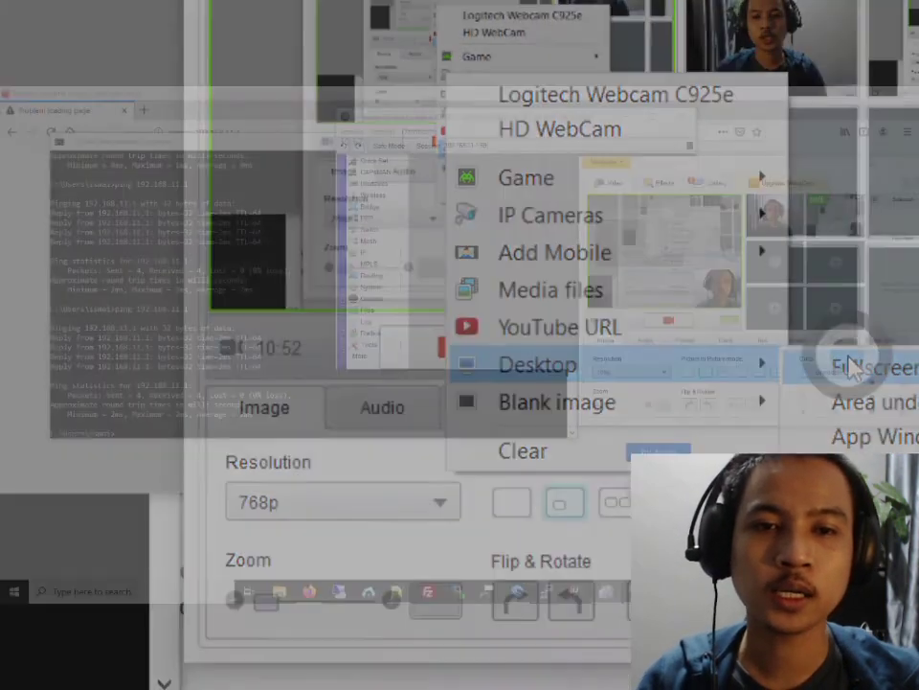